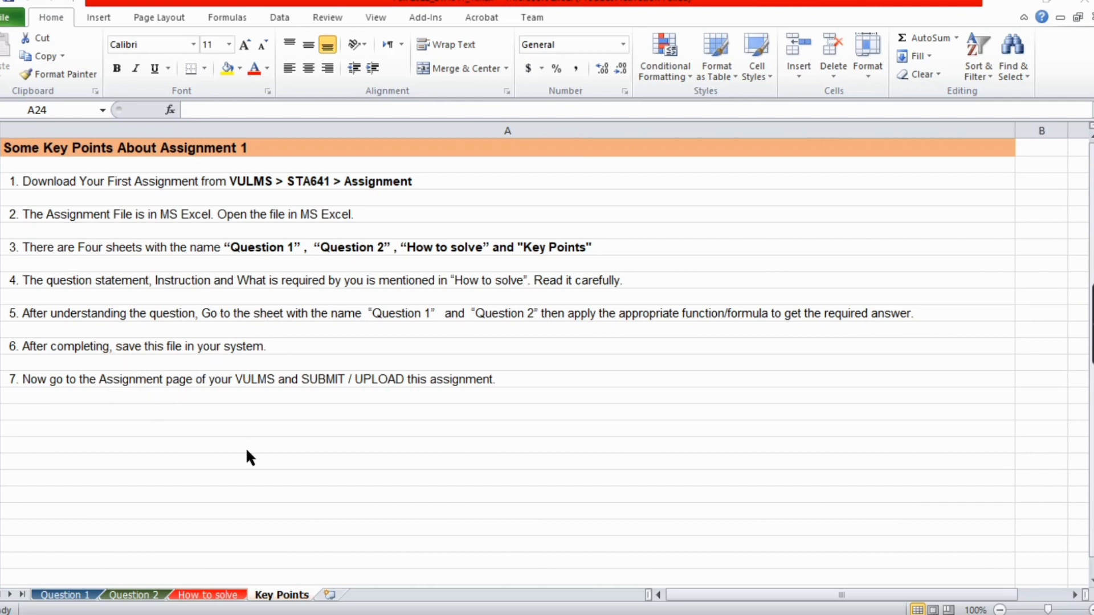
Review the instructions on the How to solve sheet and open the Question 1 sheet at 110% zoom
click(199, 593)
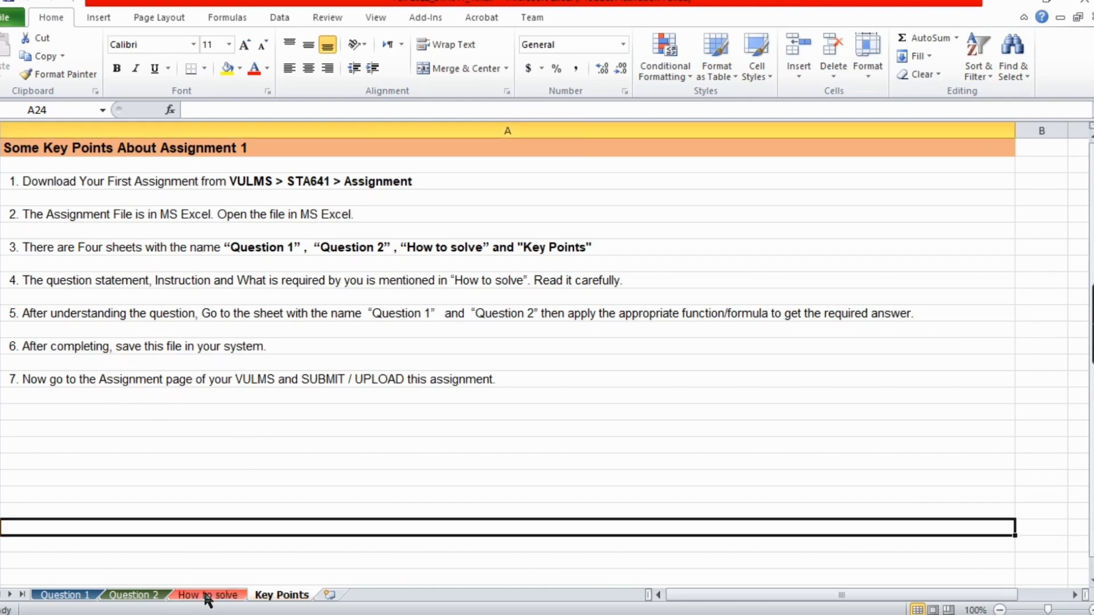
click(205, 596)
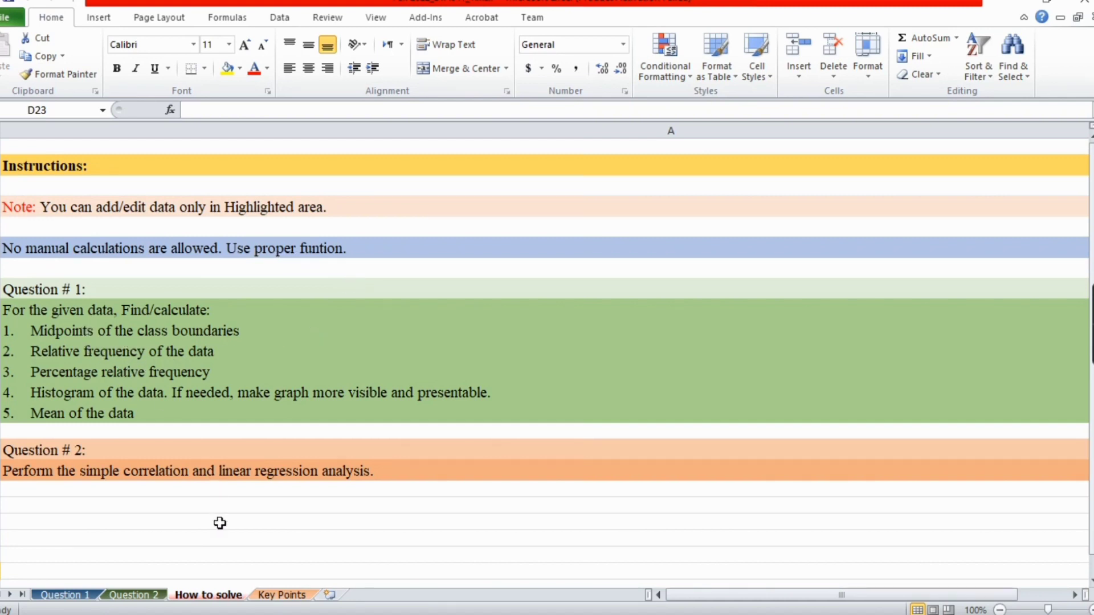
click(68, 596)
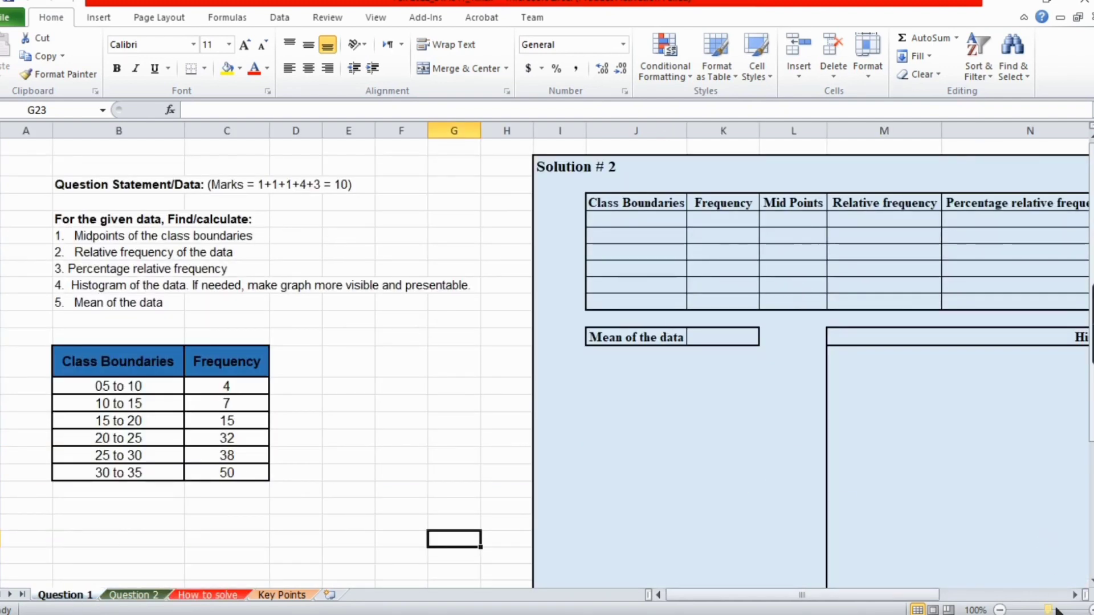
click(1090, 609)
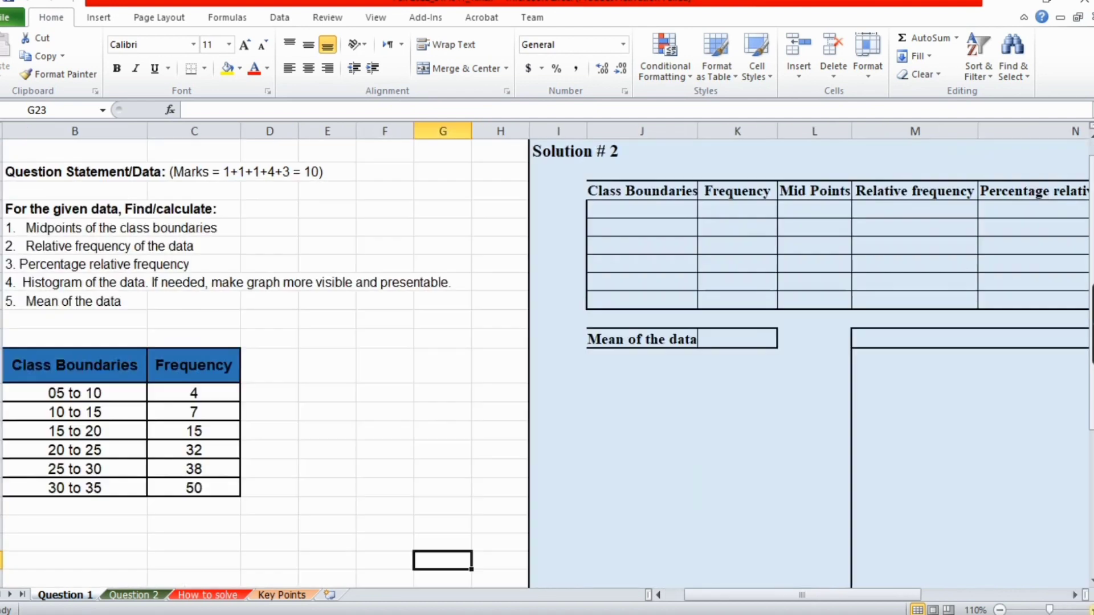
scroll(53, 230, up, 1)
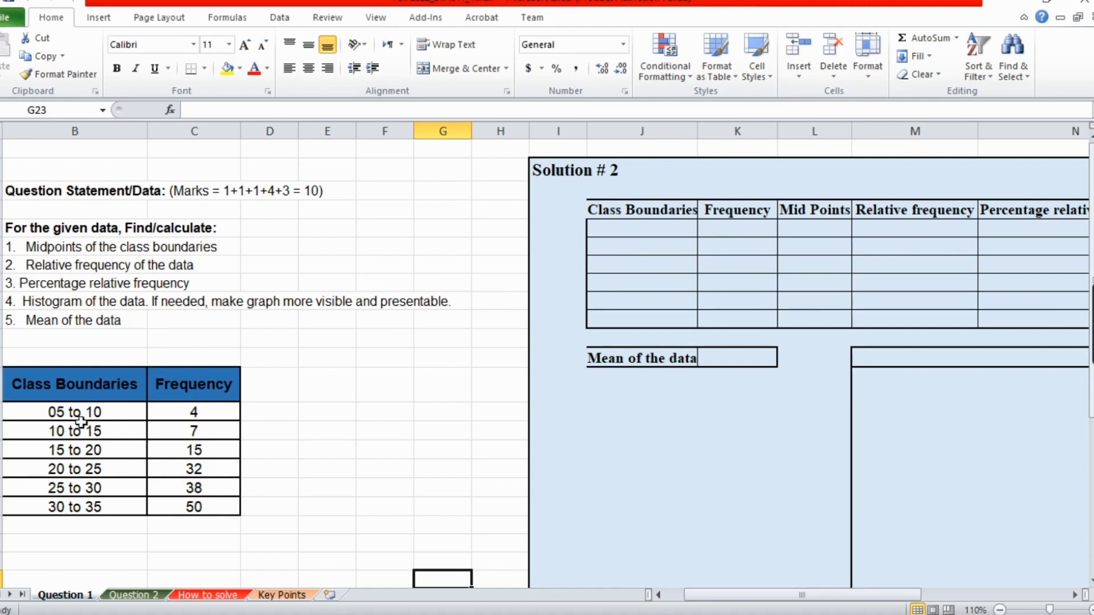
Copy the six class boundaries from the question data into the Class Boundaries column of the solution table
drag(41, 411, 96, 505)
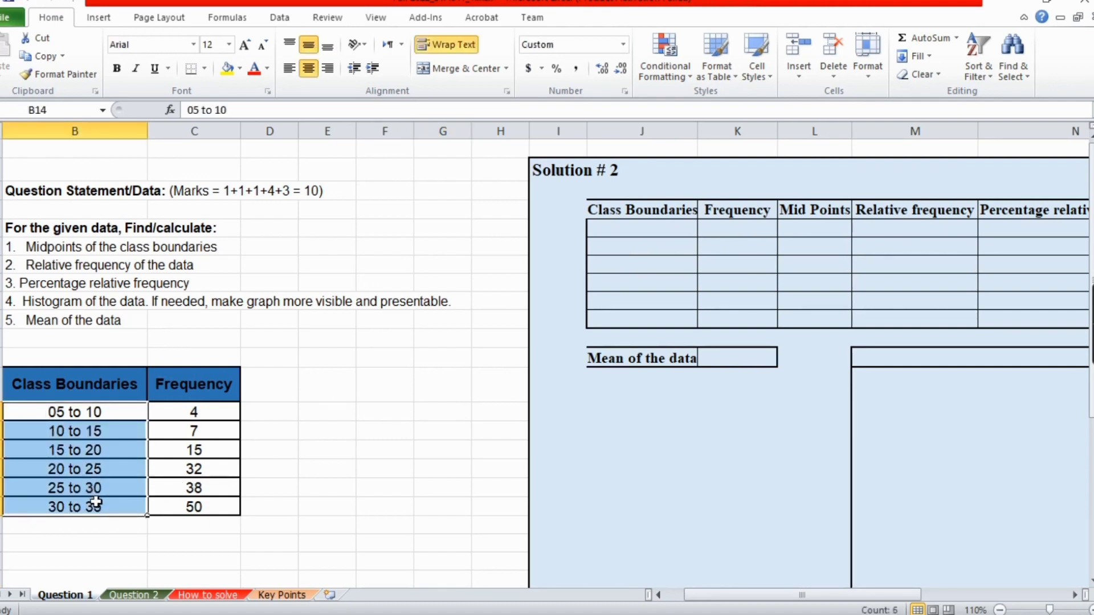
key(ctrl+c)
drag(648, 232, 654, 320)
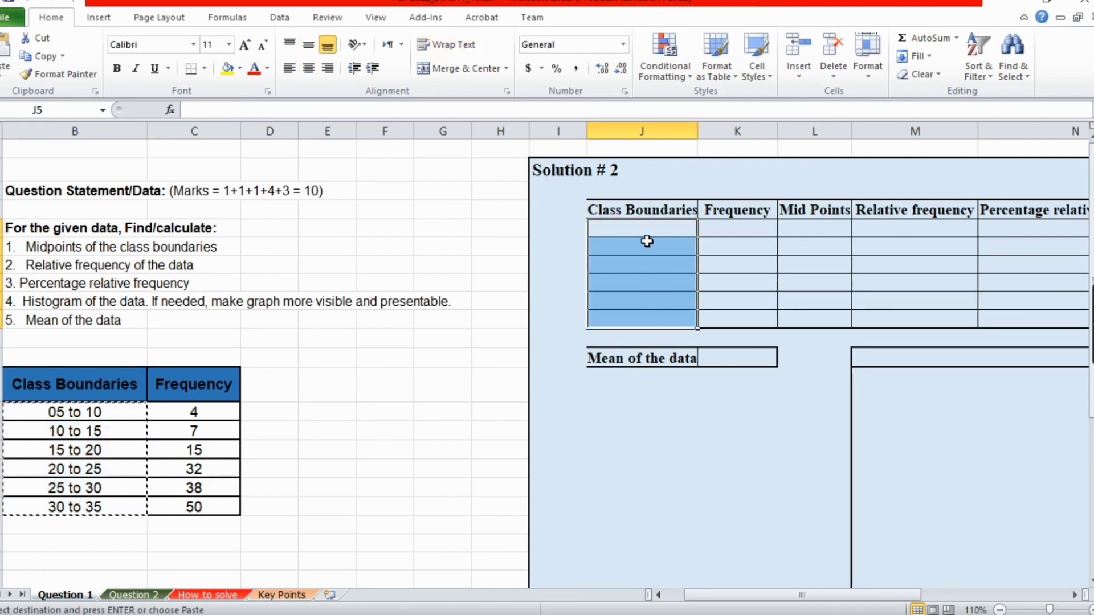
key(ctrl+v)
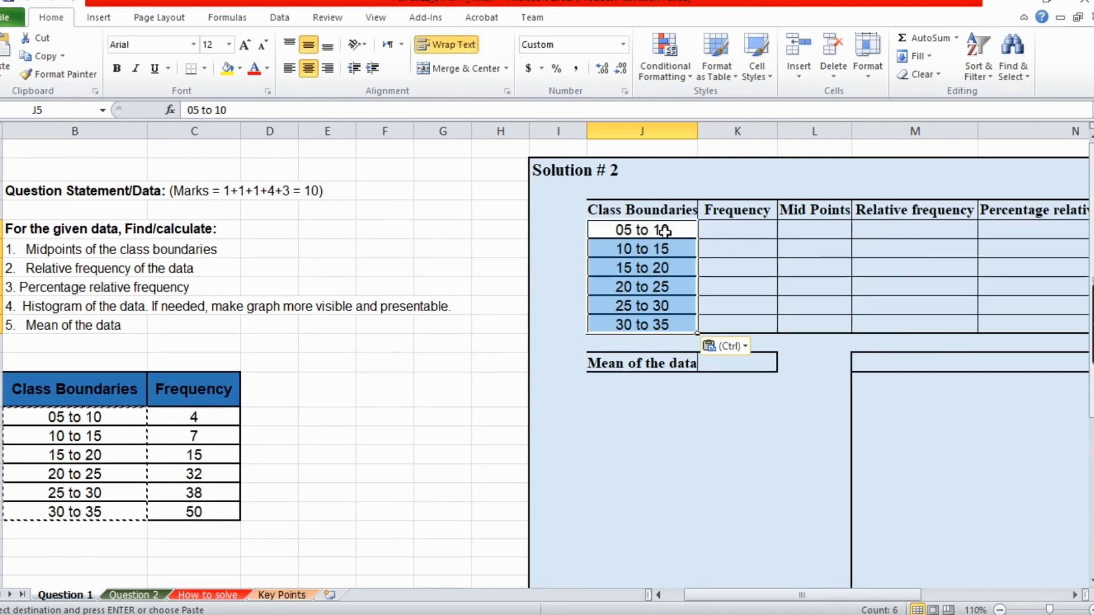
Copy the six frequencies from the question data into the Frequency column of the solution table
click(735, 228)
click(189, 416)
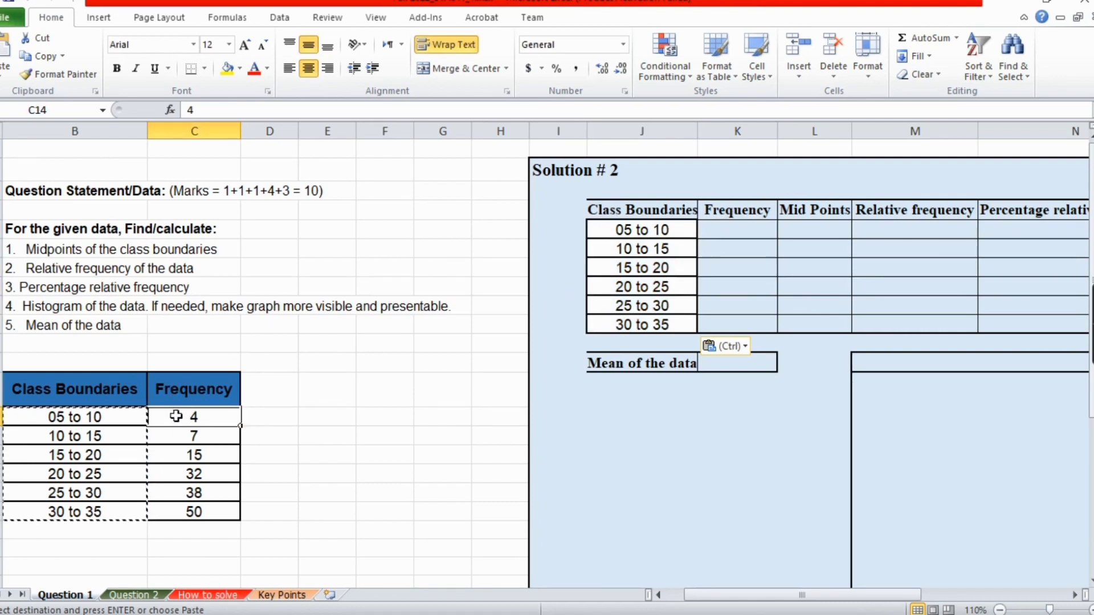
drag(175, 415, 208, 513)
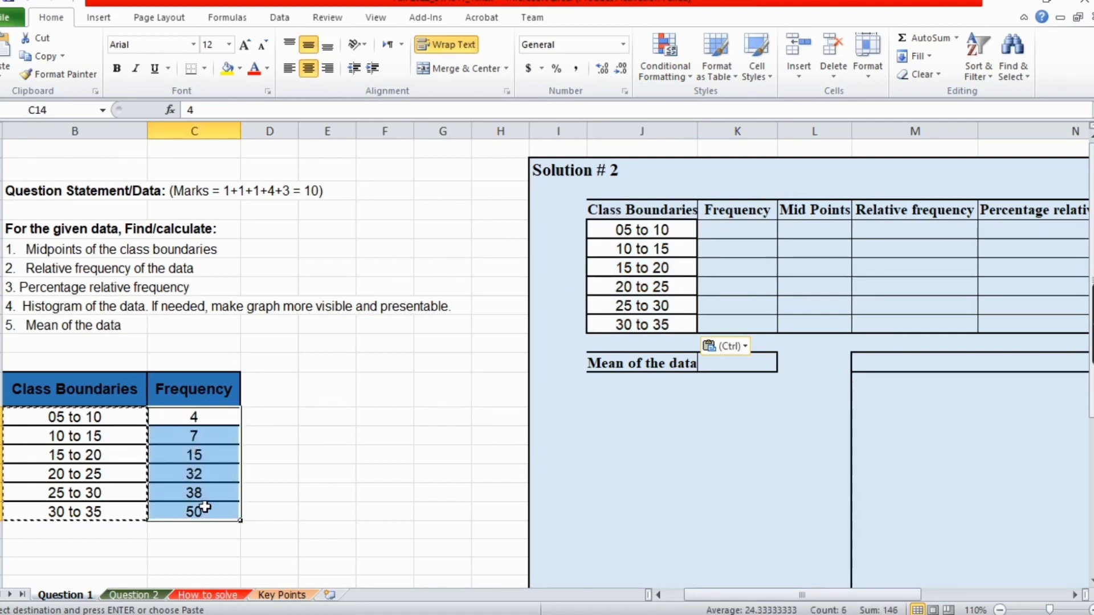
key(ctrl+c)
drag(730, 230, 732, 324)
key(ctrl+v)
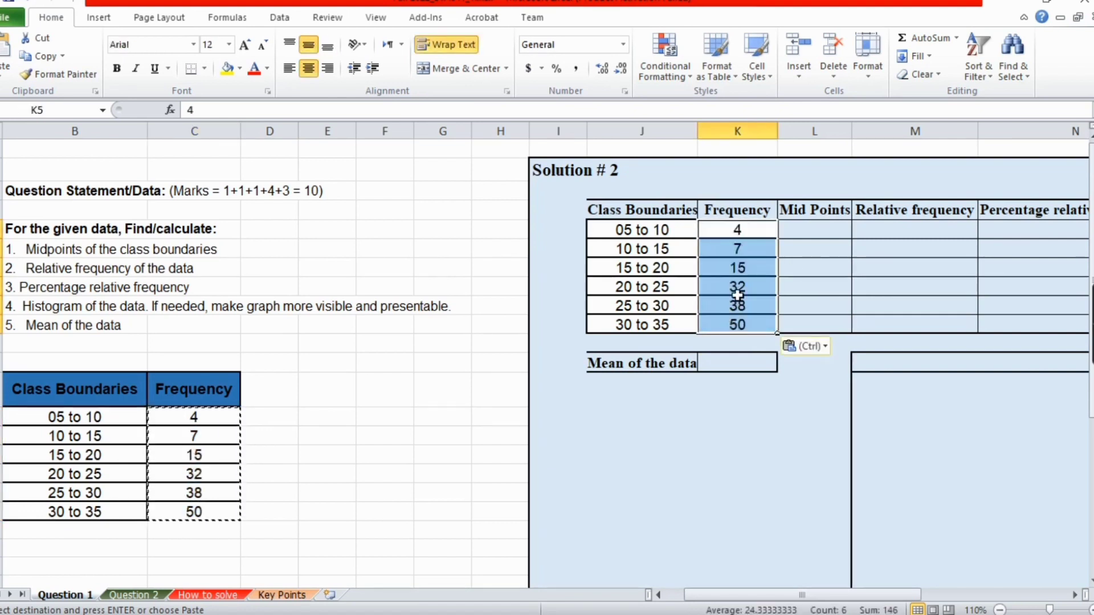
Calculate the midpoint of the 05 to 10 class in L5 with the formula =MEDIAN(5,10)
click(824, 229)
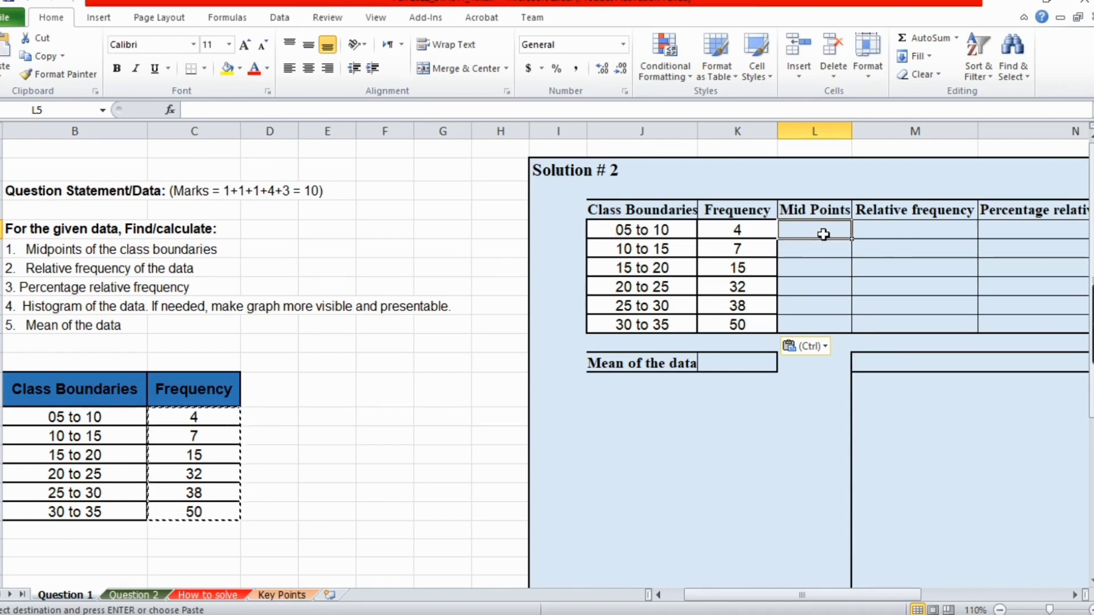
text(=)
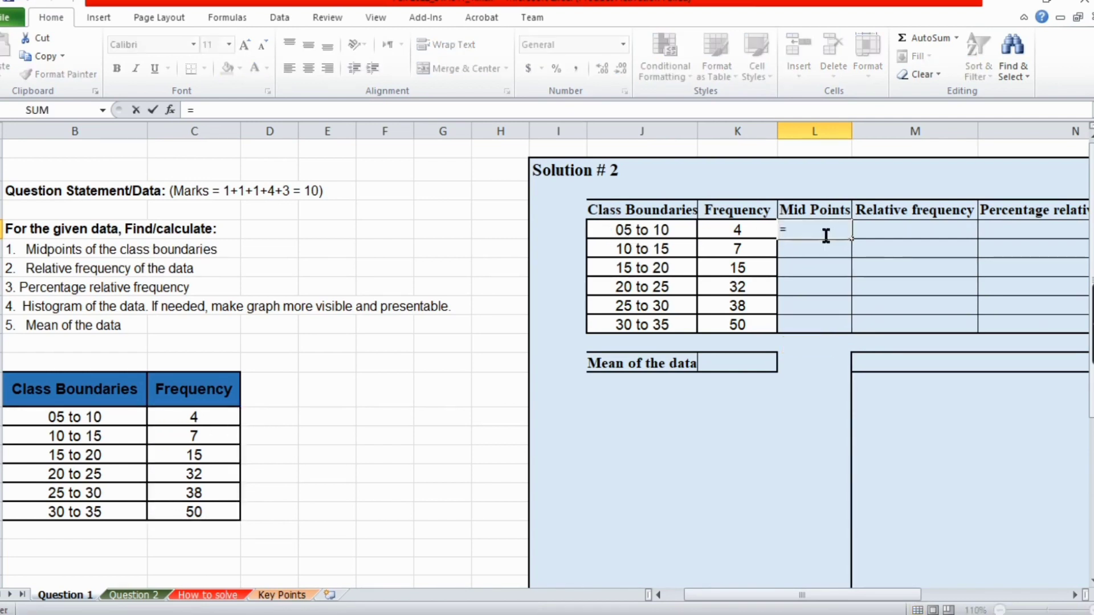
text(M)
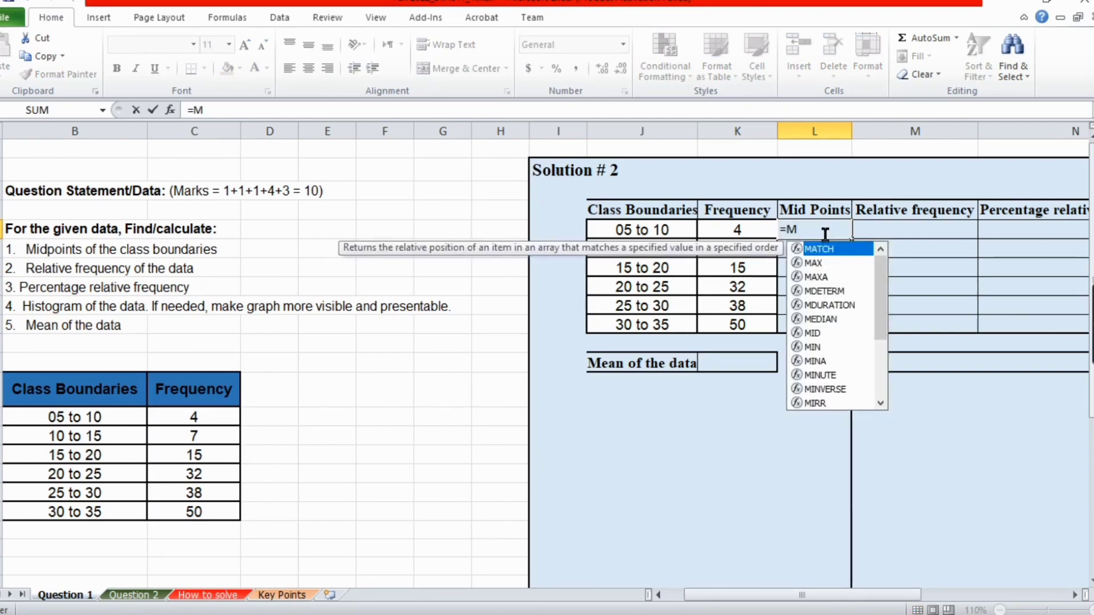
text(e)
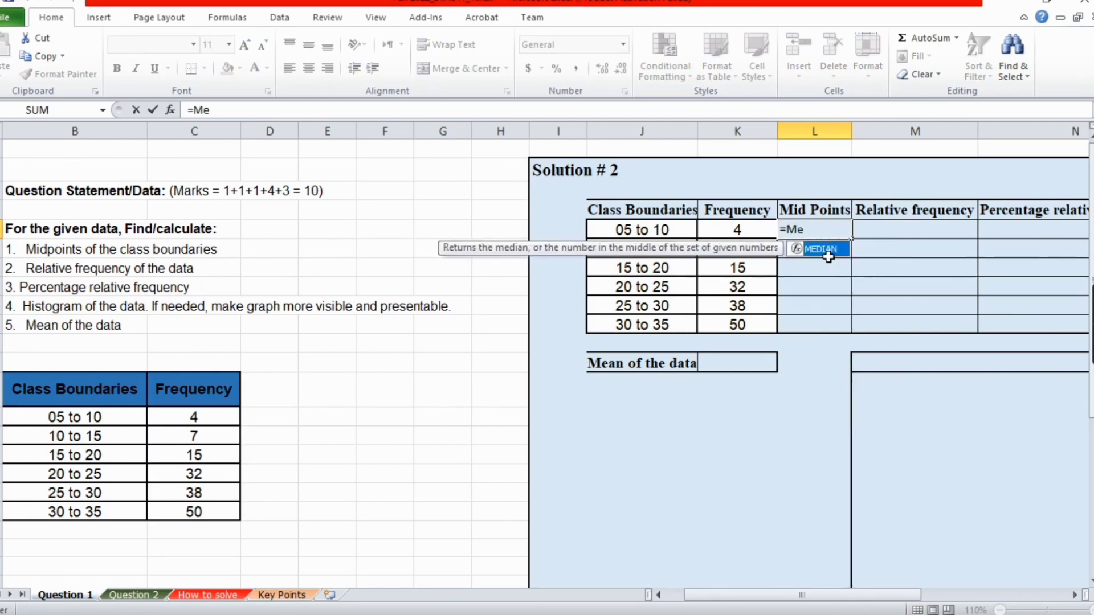
double_click(823, 252)
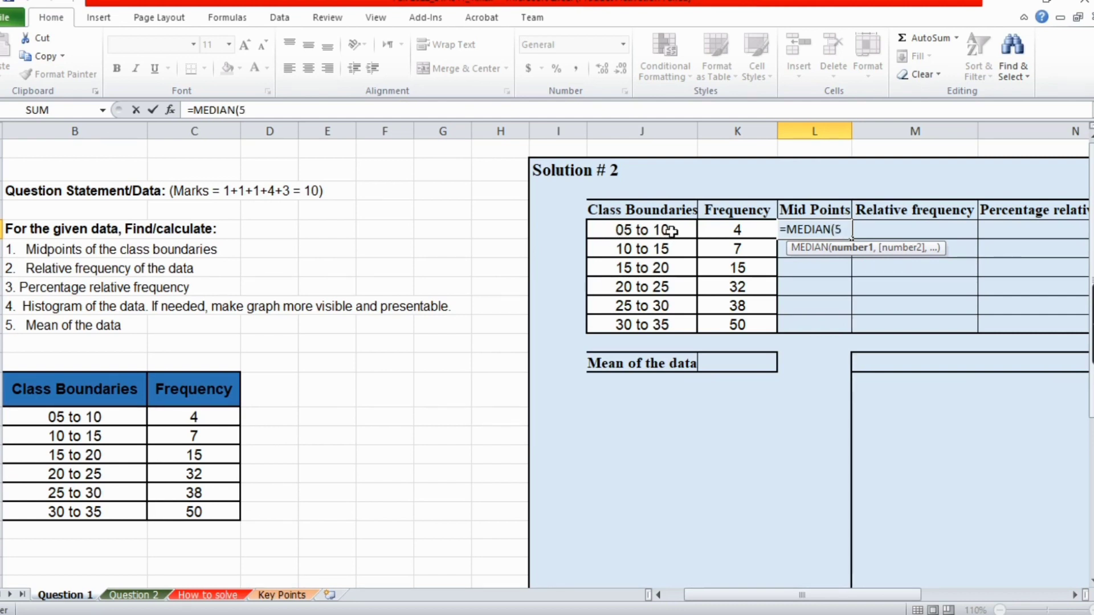
text(,)
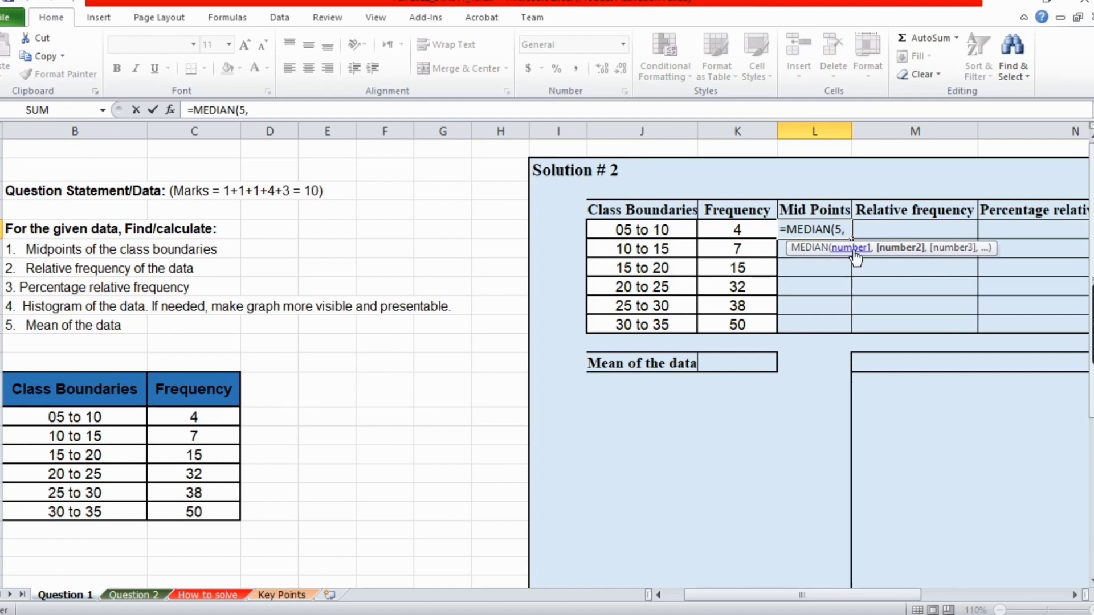
text(10)
text())
key(Return)
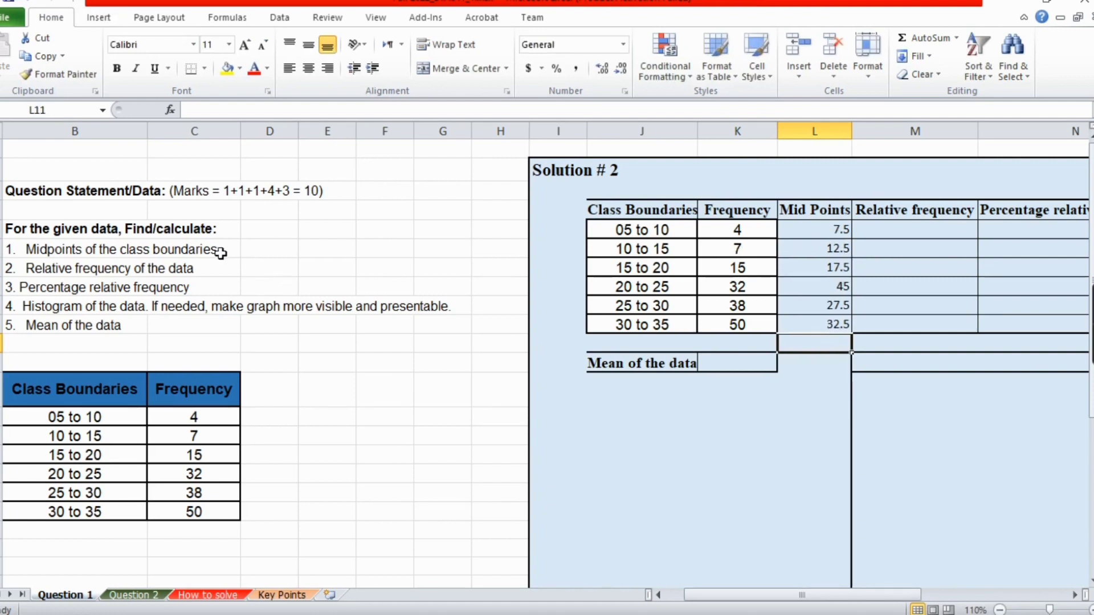
Enter the label Total in J11, directly below the last class boundary of the solution table
click(926, 234)
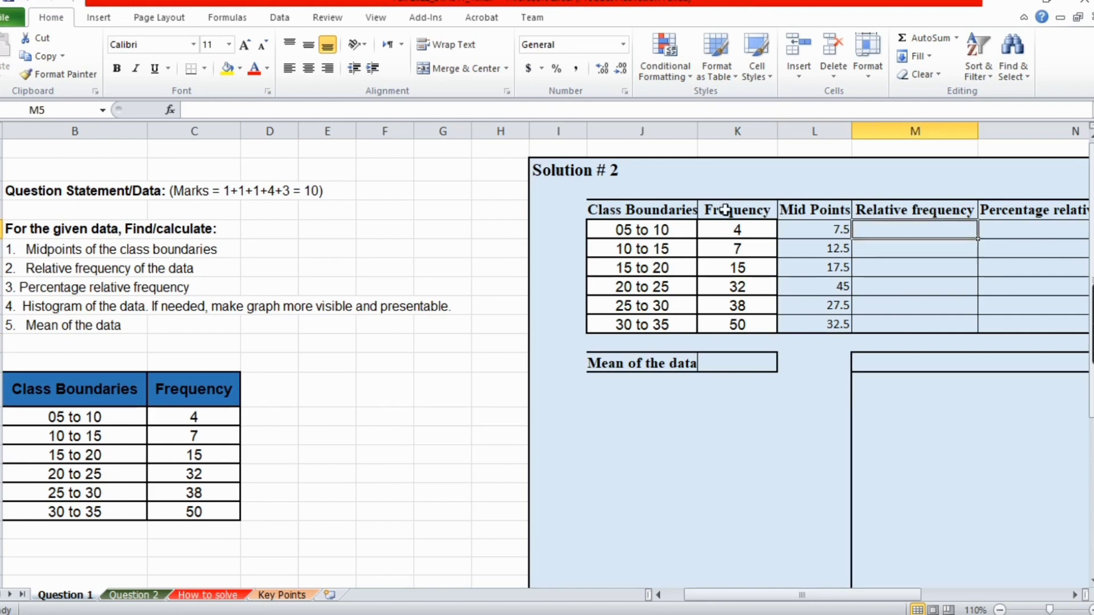
click(651, 344)
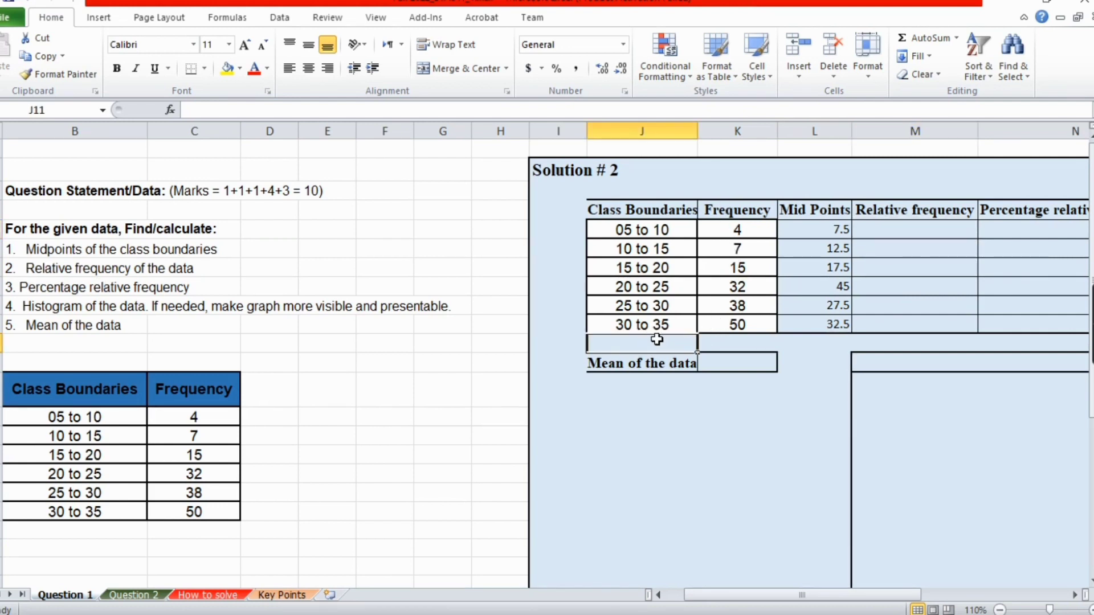
text(Total)
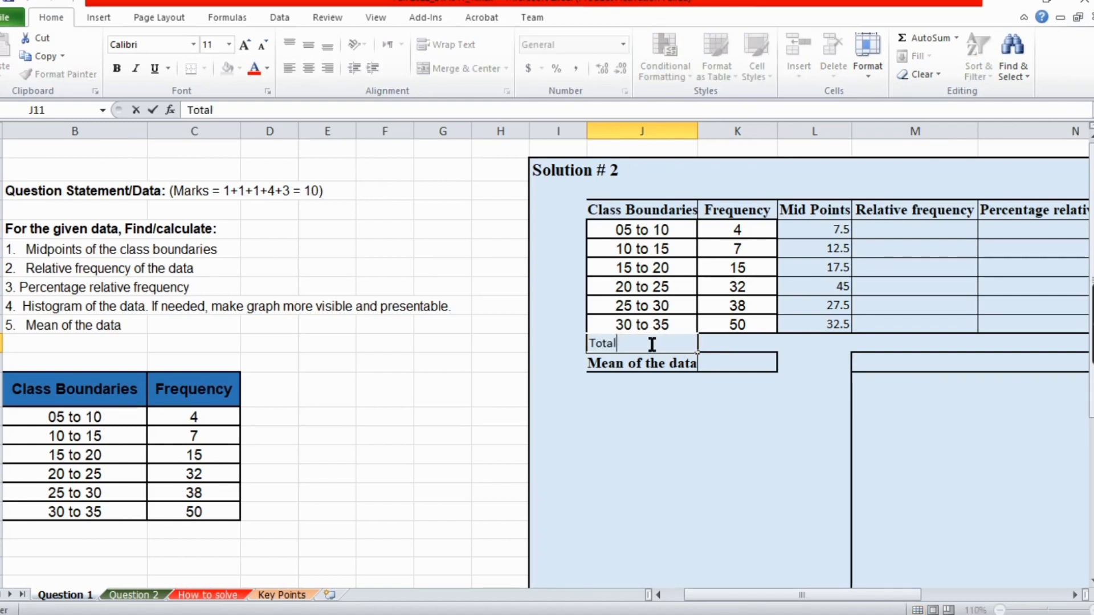
right_click(652, 344)
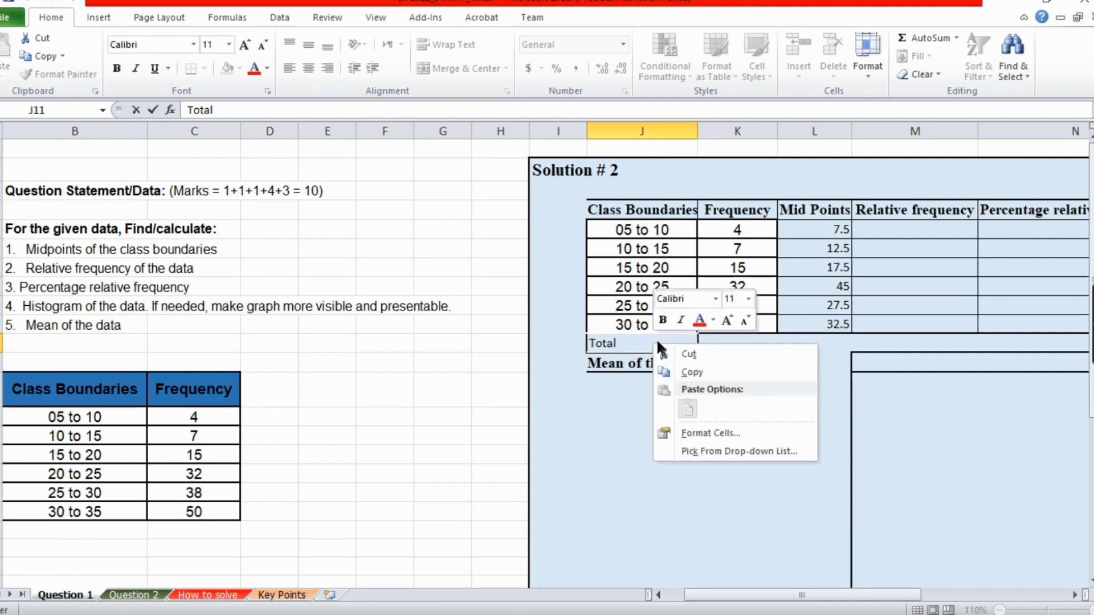
click(626, 342)
drag(623, 342, 579, 342)
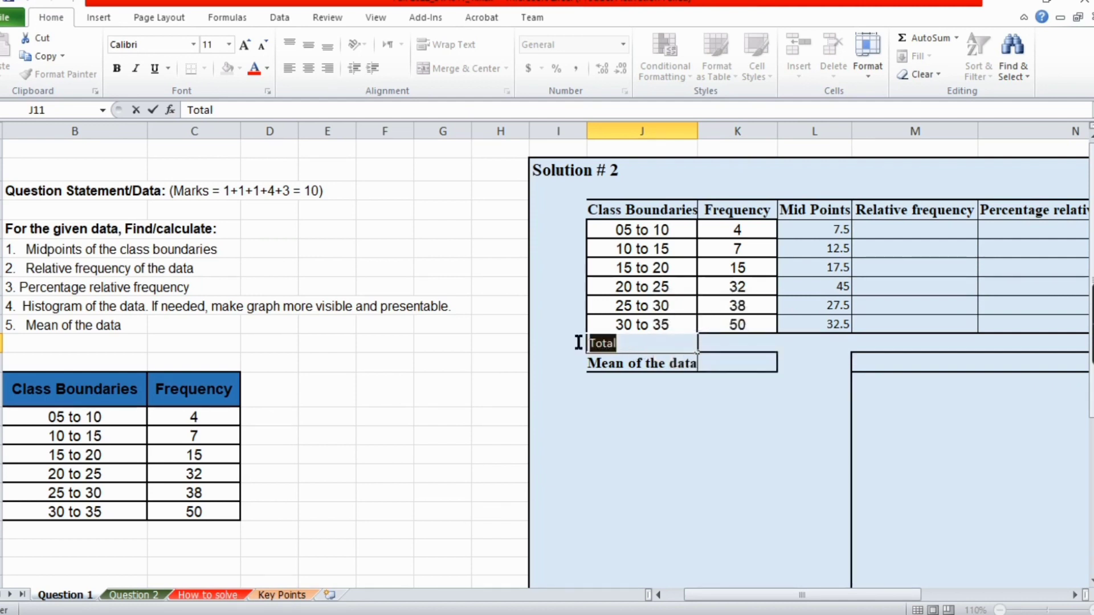
right_click(628, 342)
click(628, 338)
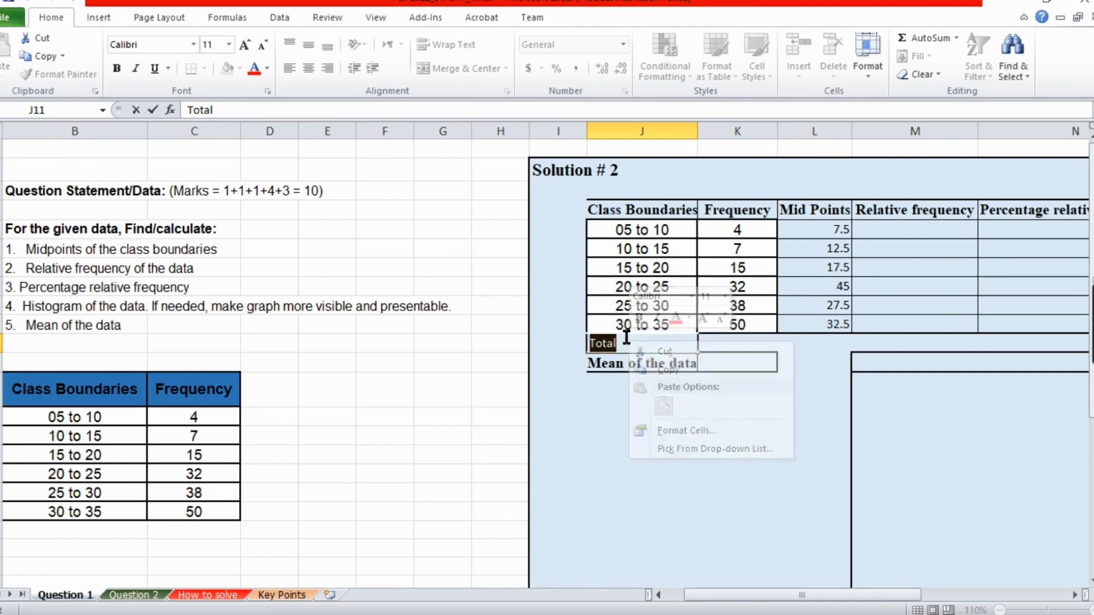
click(628, 337)
click(757, 344)
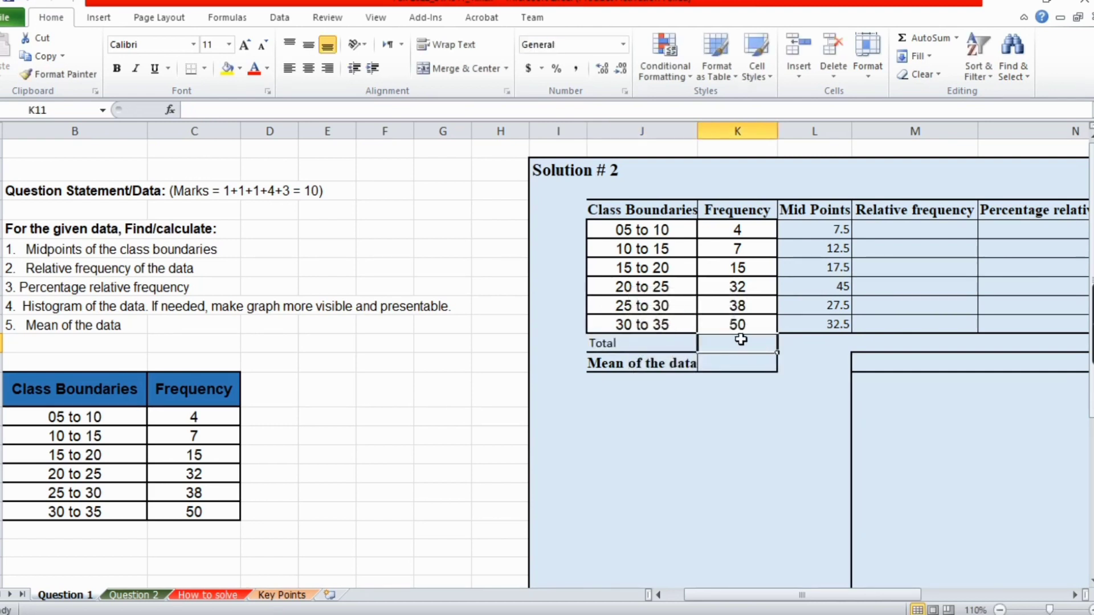
Try to total the Frequency column with AutoSum, and restore the 05 to 10 class's frequency to 4
click(741, 322)
drag(743, 311, 736, 242)
click(737, 229)
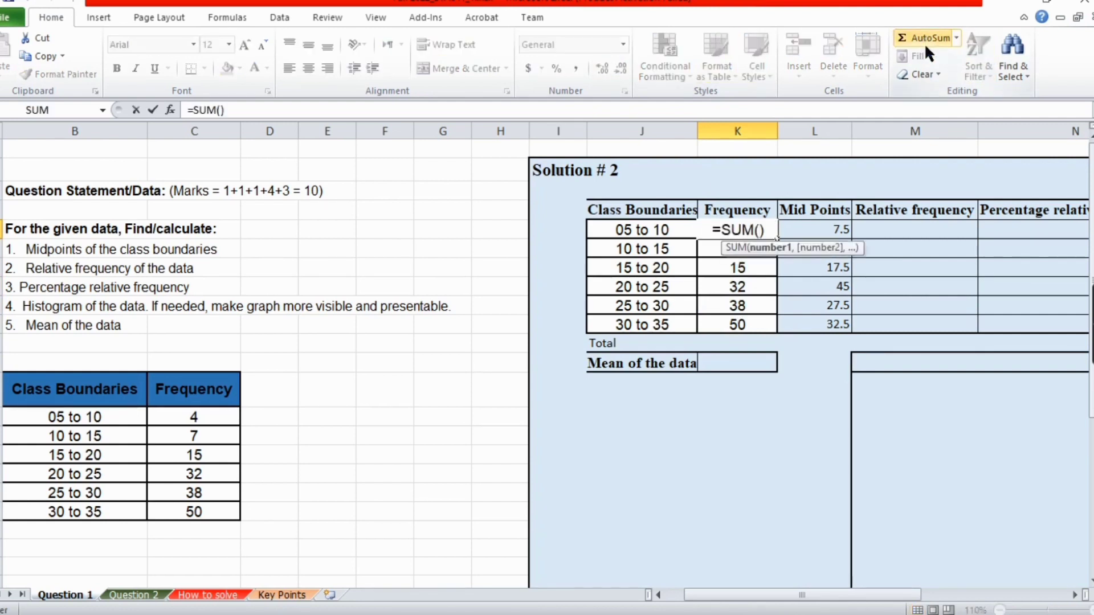
key(BackSpace)
key(BackSpace)
key(BackSpace)
key(BackSpace)
key(BackSpace)
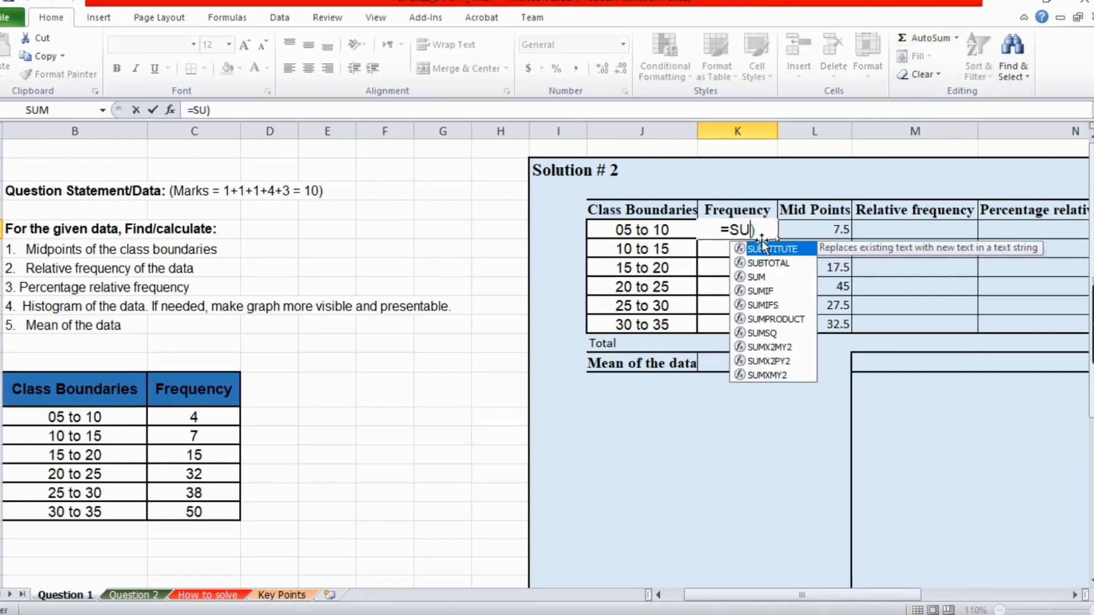
click(731, 339)
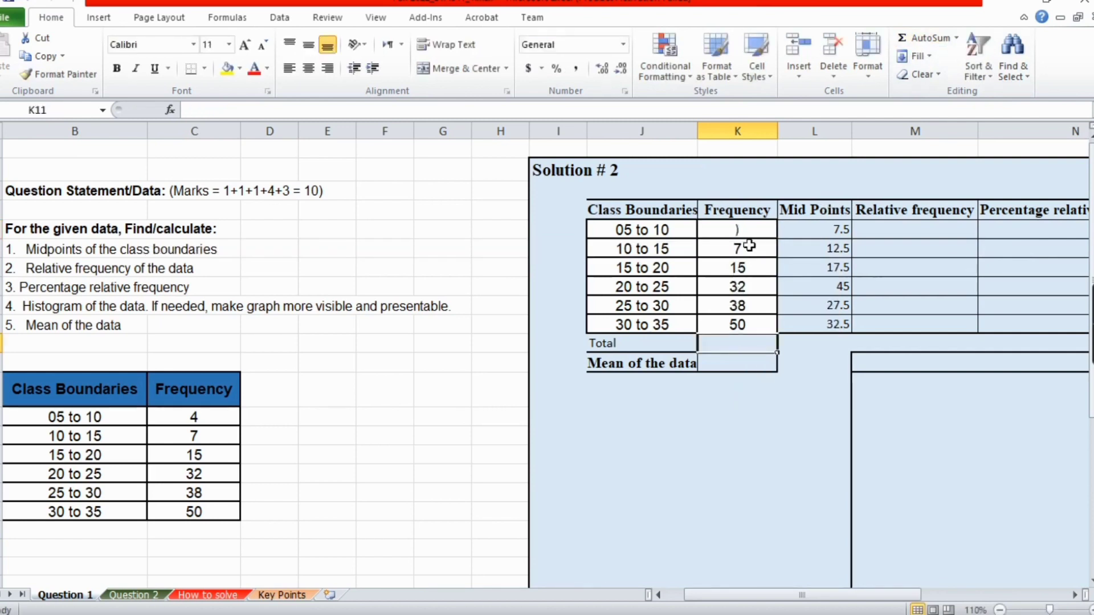
click(758, 226)
key(BackSpace)
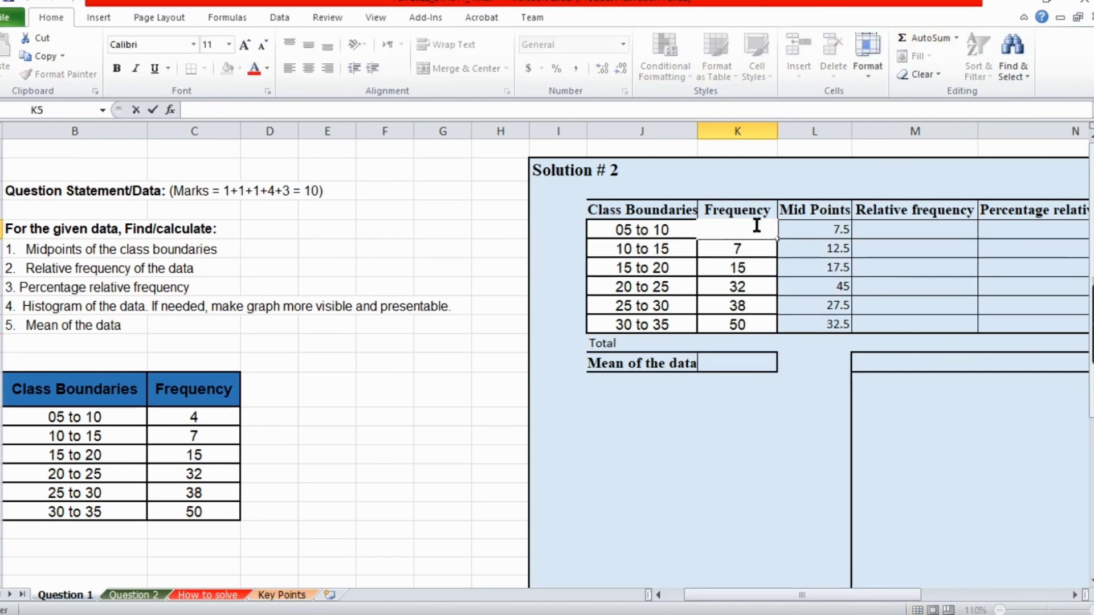
text(4)
Total the frequencies in K5:K10 with AutoSum in cell K11 of the Total row
click(734, 348)
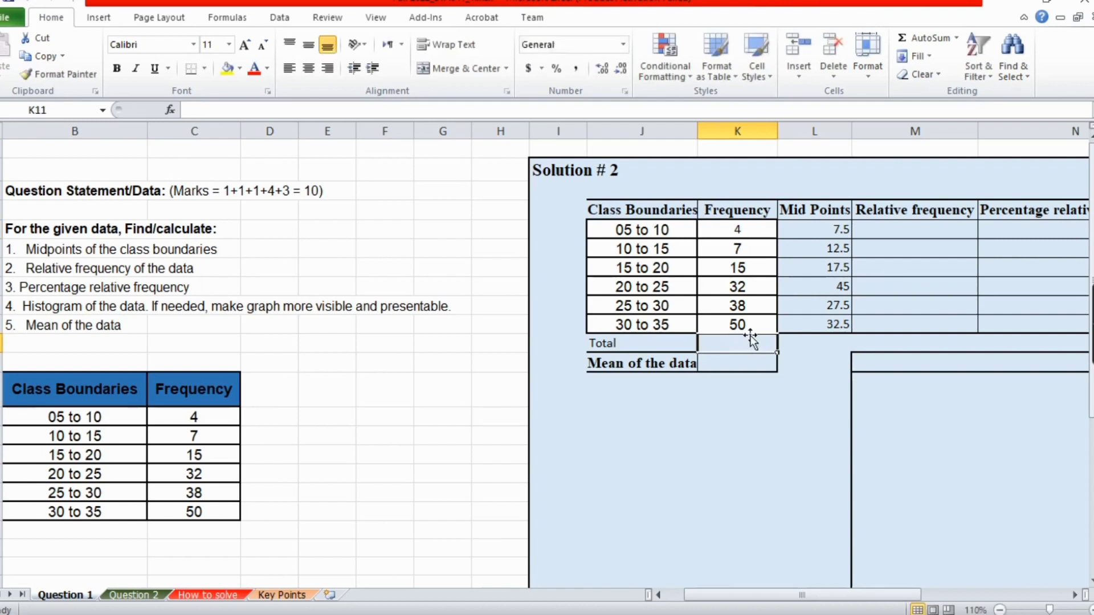
click(908, 37)
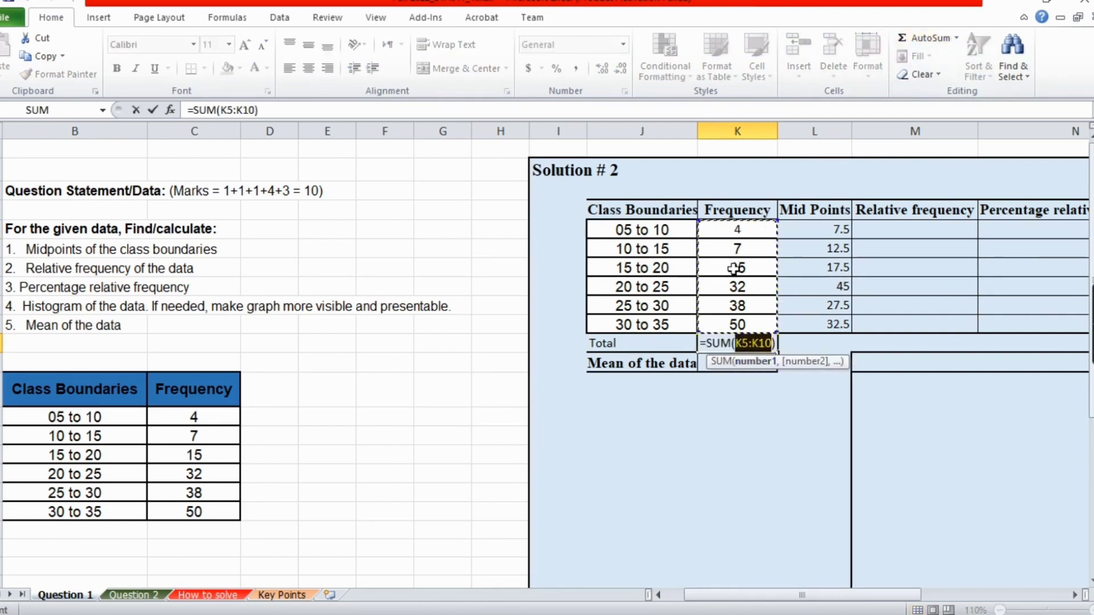
key(Return)
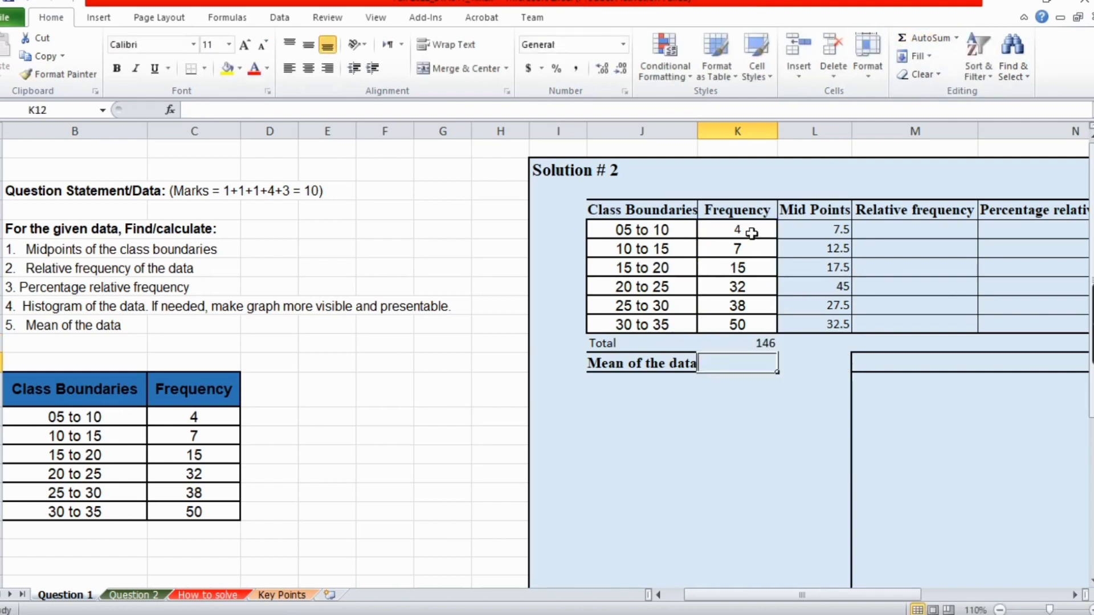
Apply all borders to the Total row's frequency sum in K11 and its label in J11
right_click(740, 343)
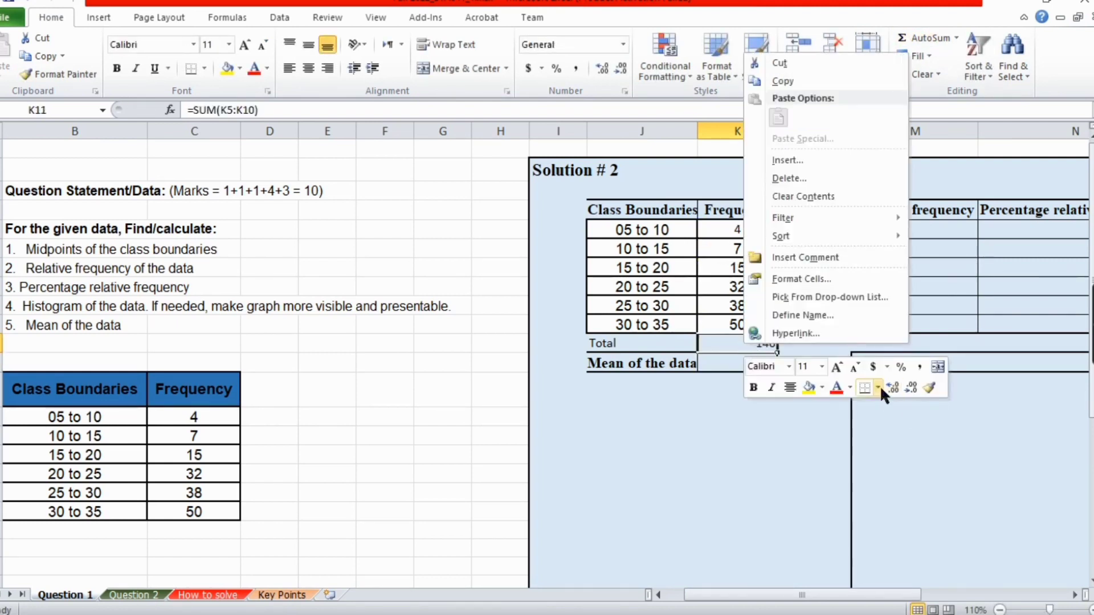
click(878, 387)
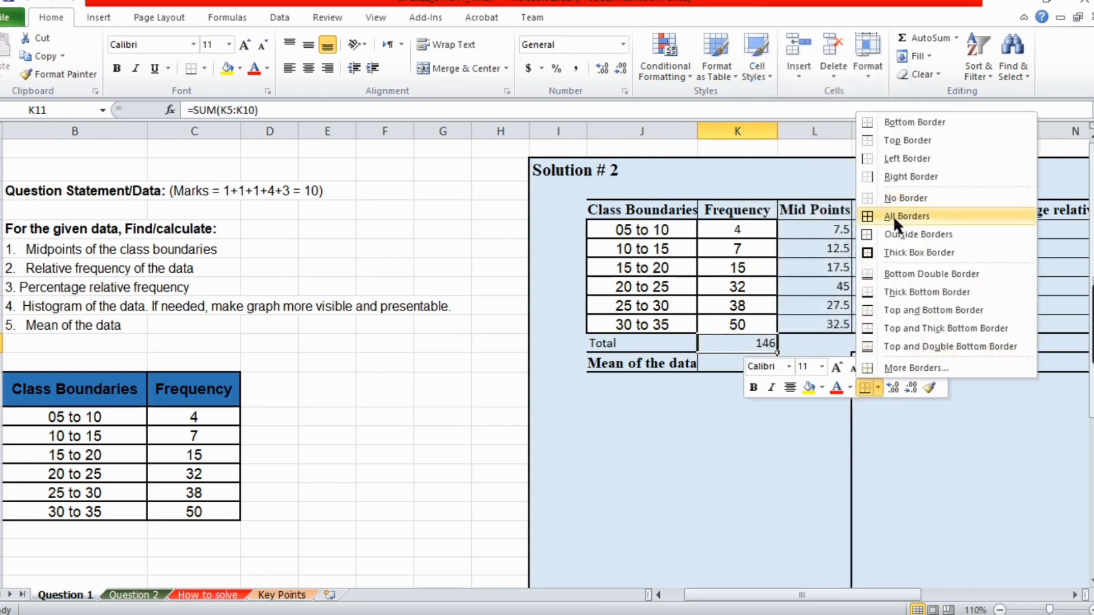
click(894, 215)
right_click(666, 349)
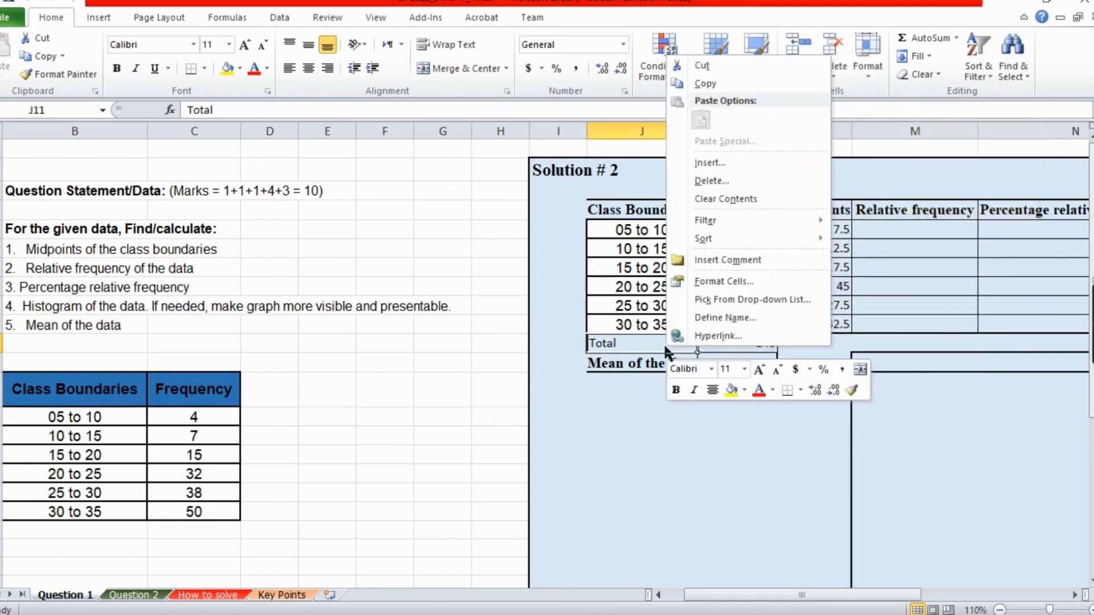
click(800, 389)
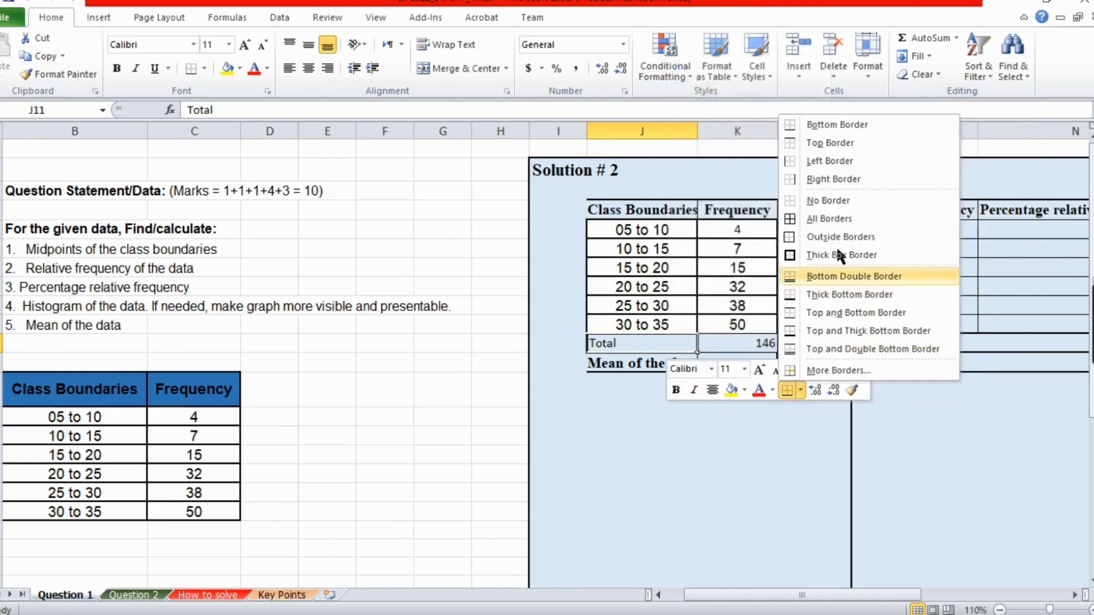
click(838, 224)
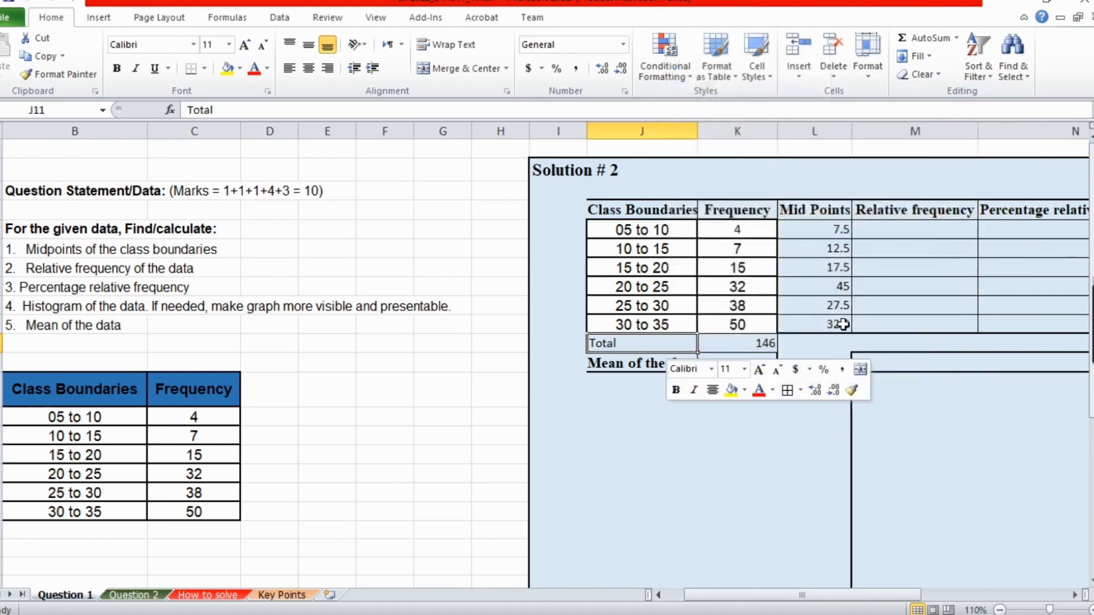
Calculate the relative frequency of the 05 to 10 class in M5 with the formula =K5/K11
click(902, 230)
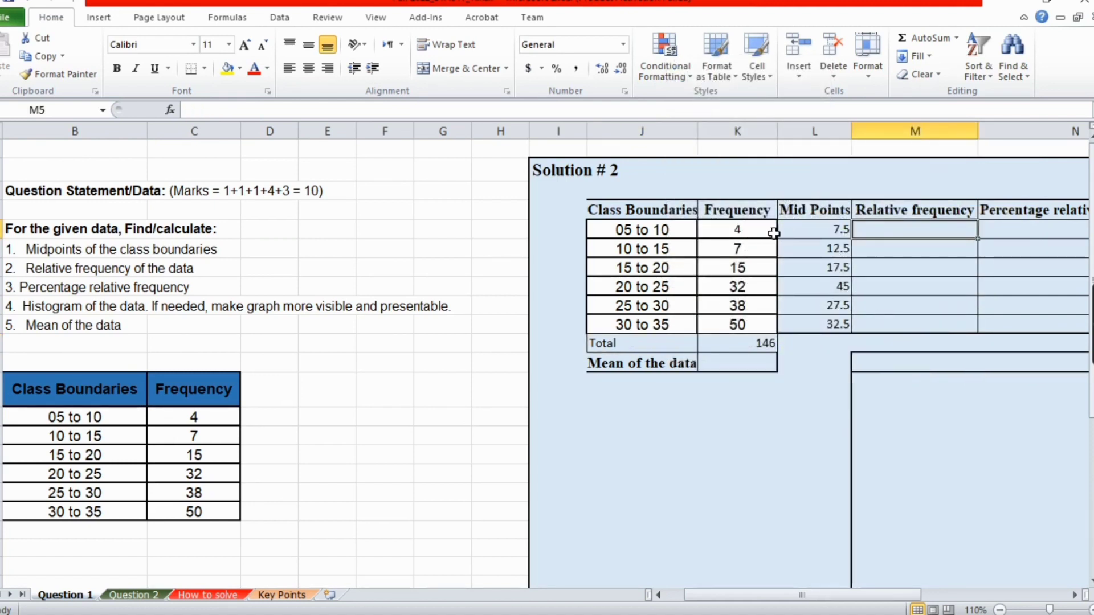
text(=)
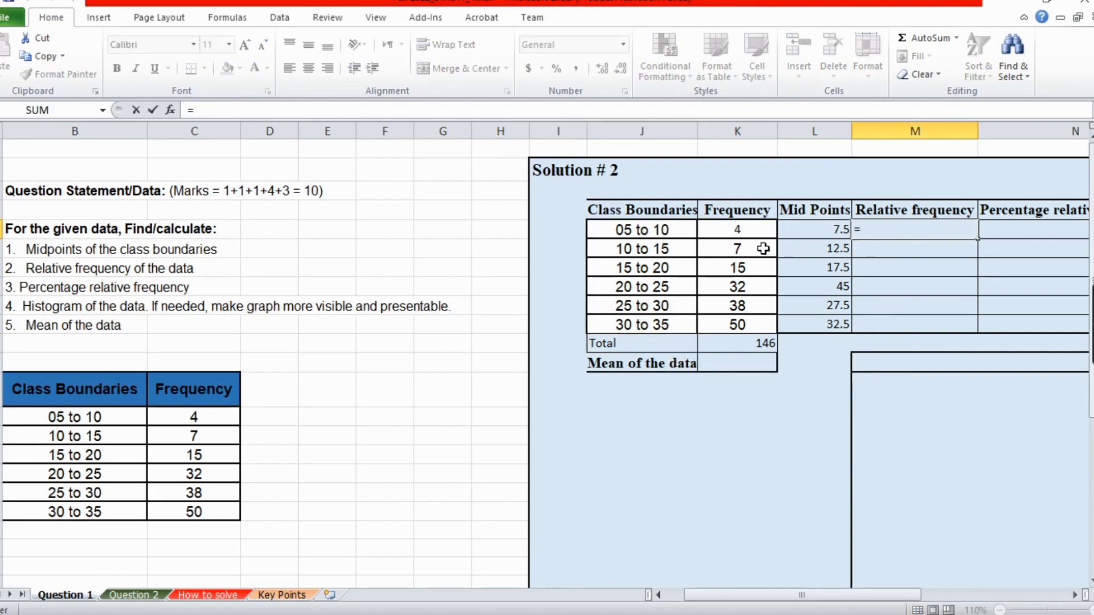
click(749, 231)
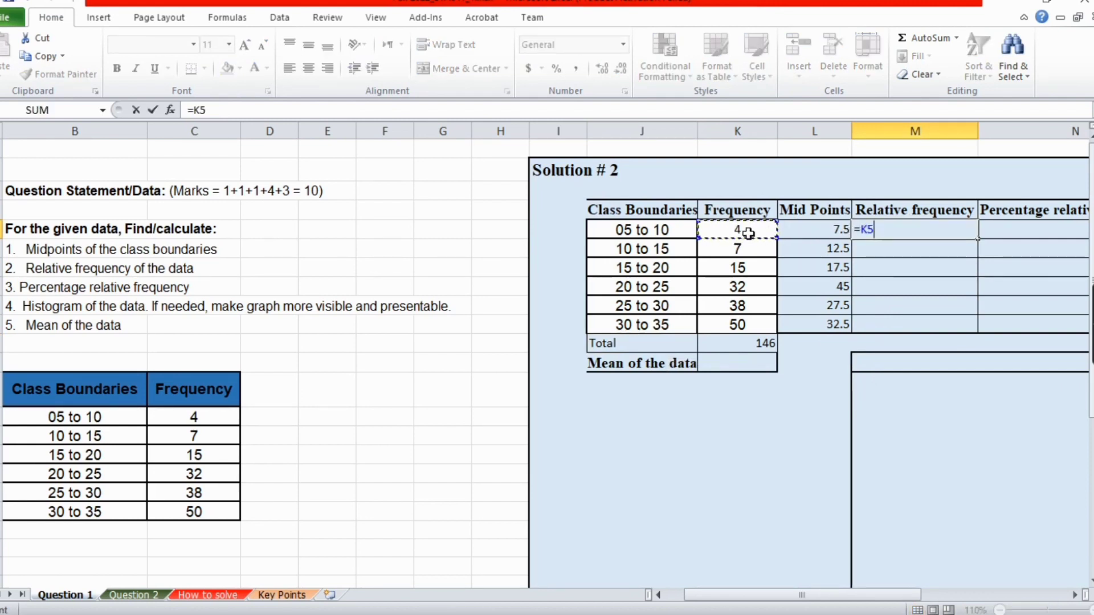
text(/)
click(739, 347)
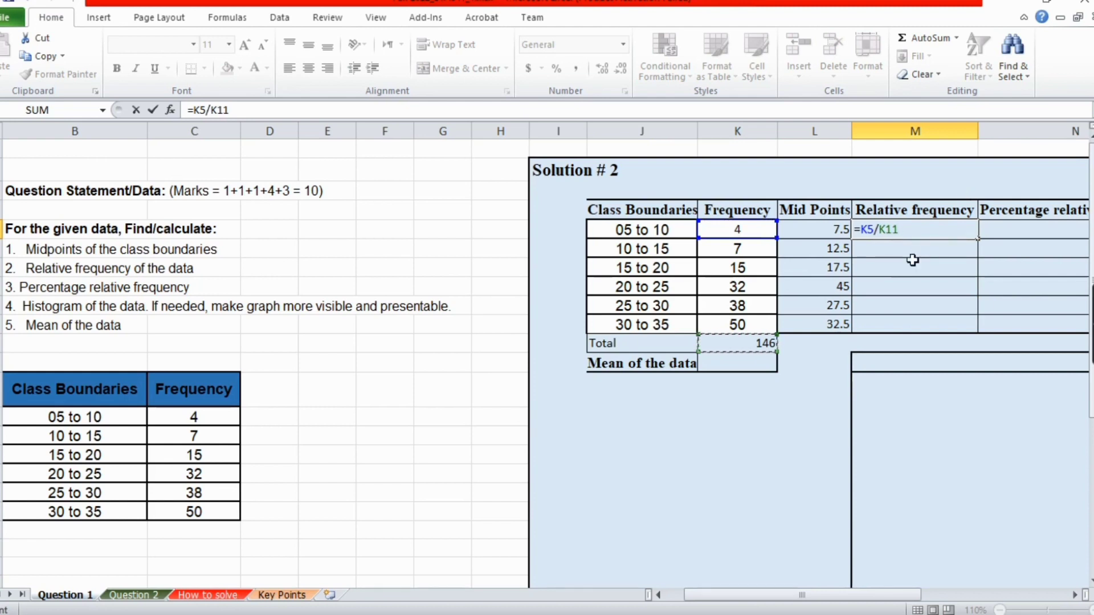
key(Return)
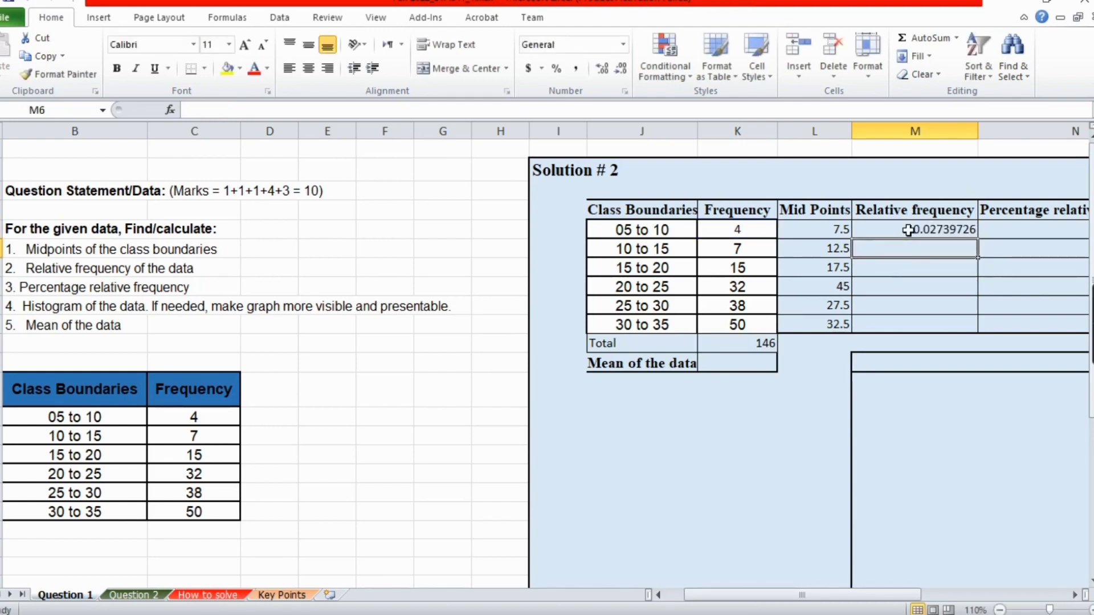
Calculate the relative frequency of the 10 to 15 class in M6 with the formula =K6/K11
text(=)
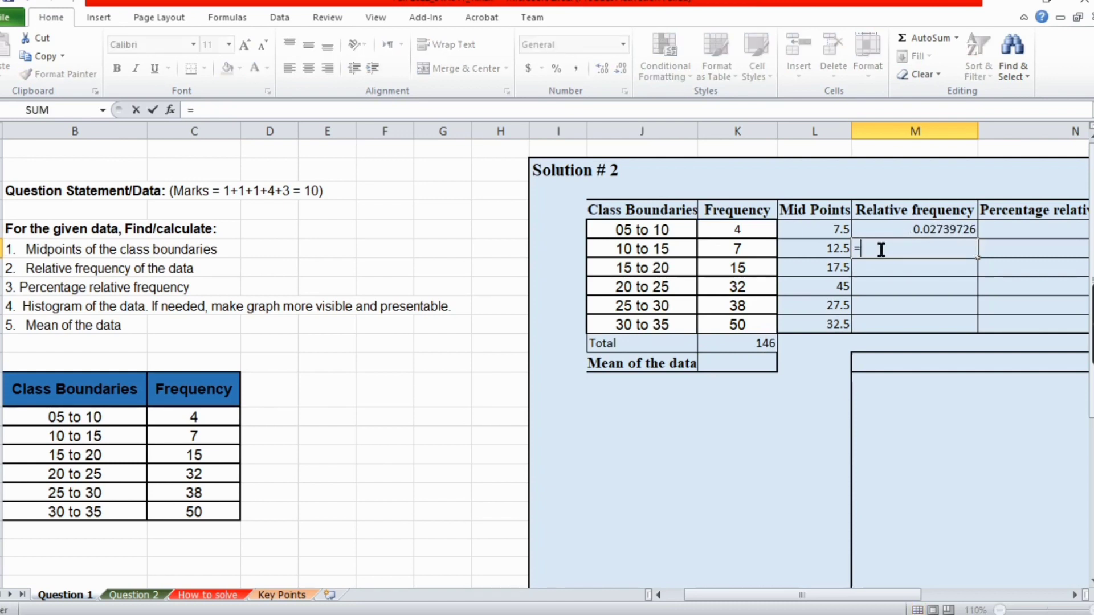
click(749, 245)
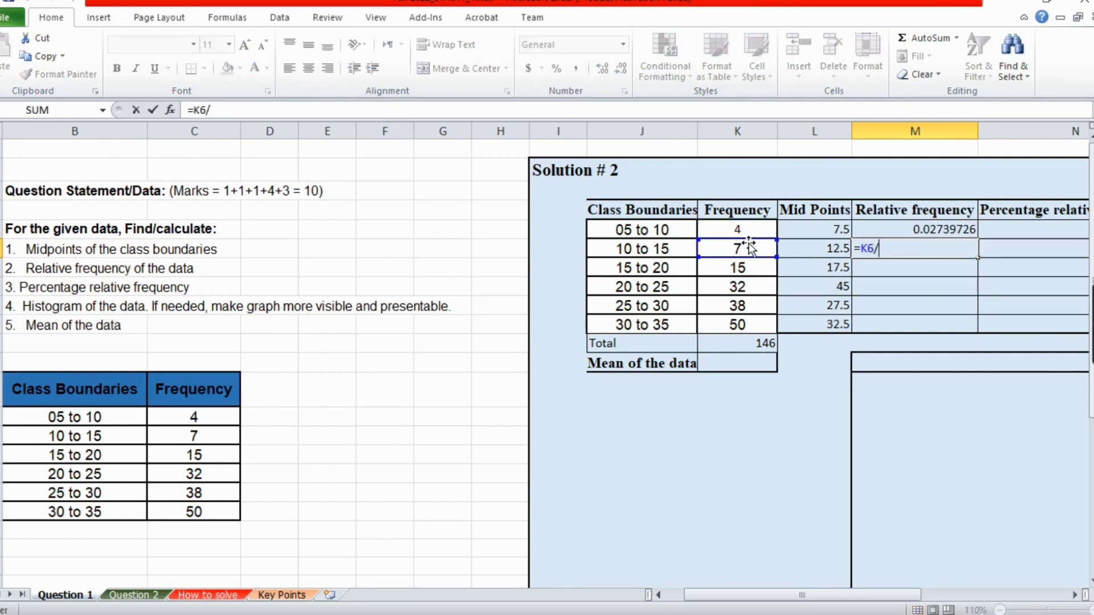
text(/)
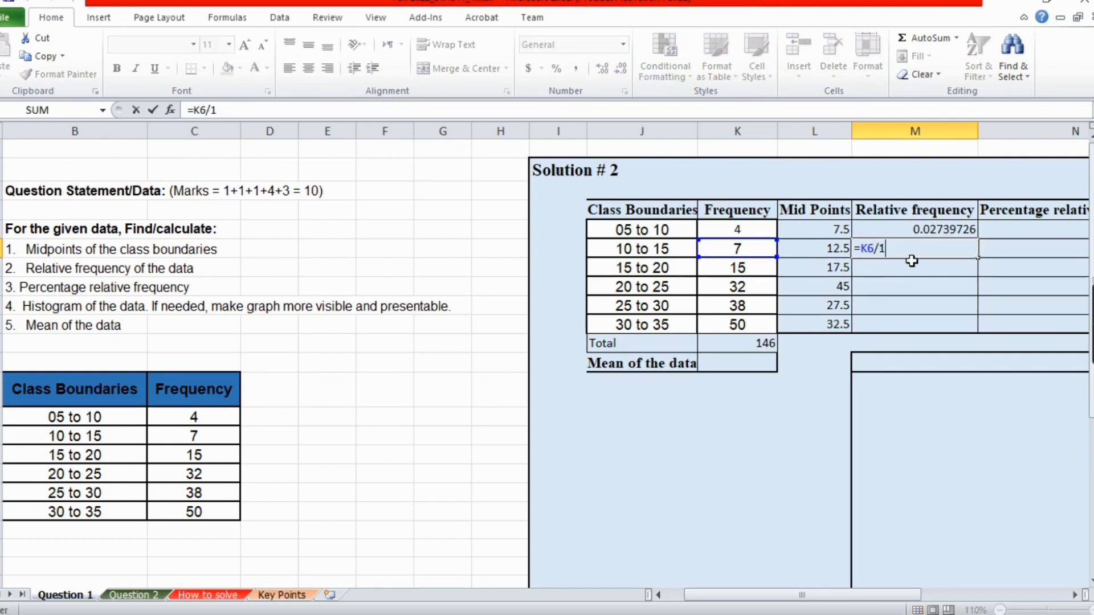
key(BackSpace)
click(767, 342)
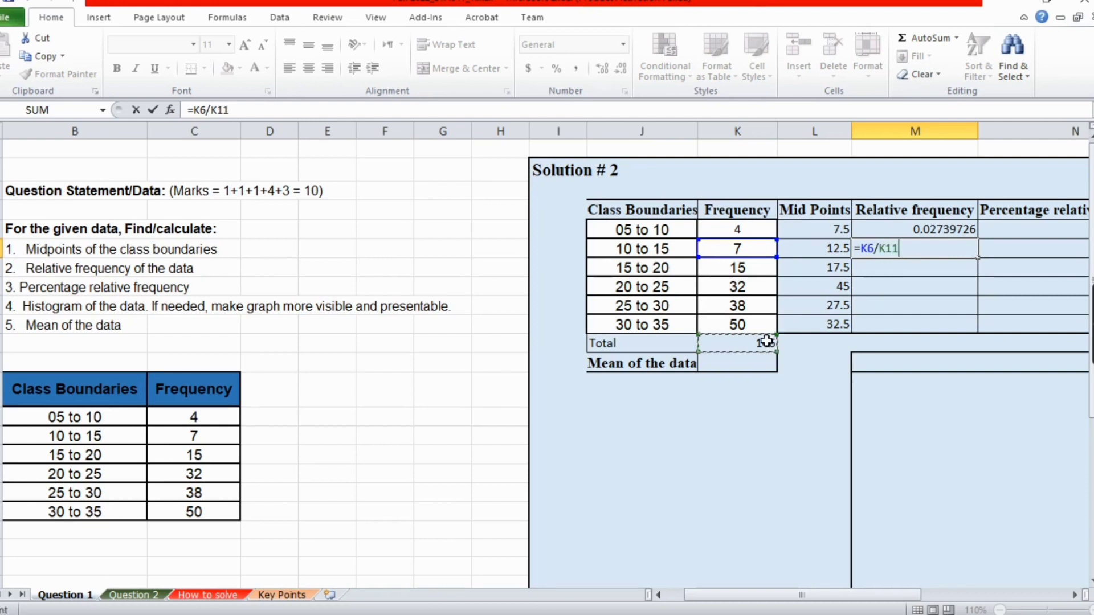
key(Return)
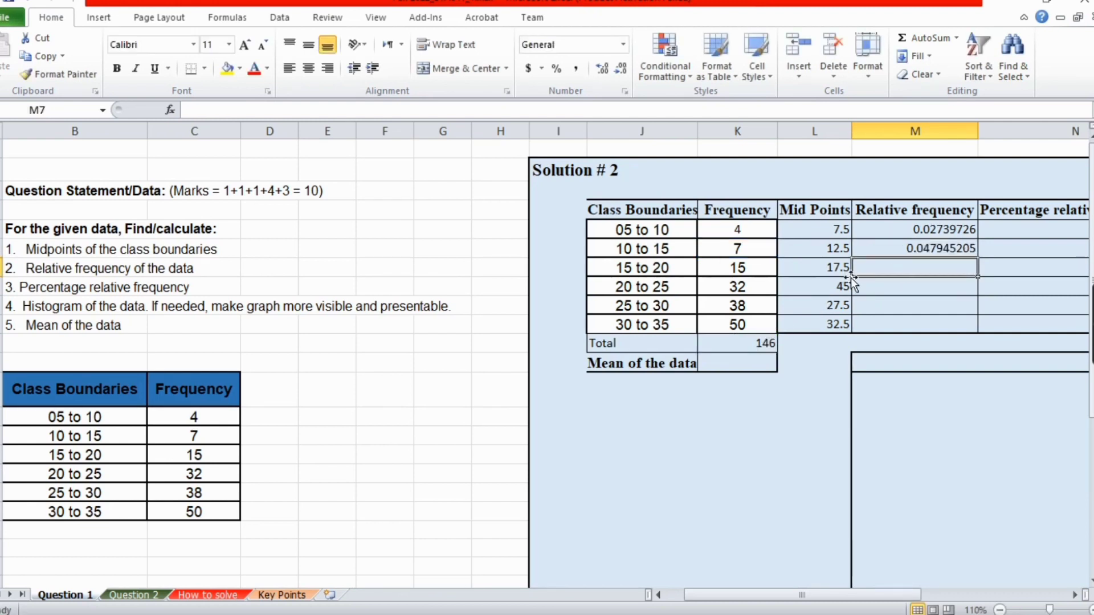
Calculate the relative frequency of the 15 to 20 class in M7 with the formula =K7/K11
text(=)
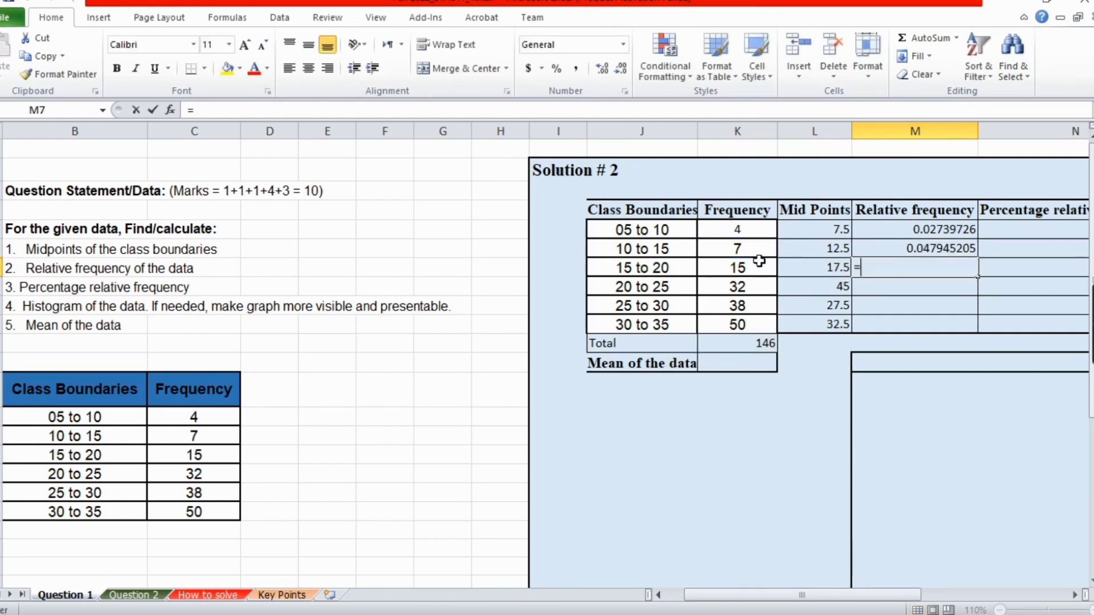
click(761, 269)
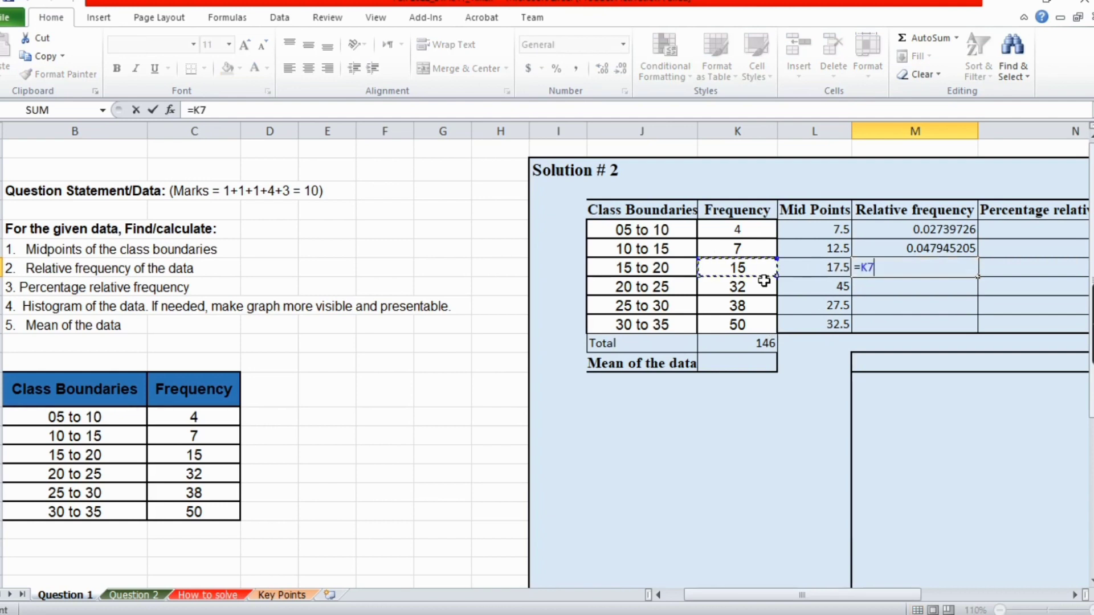
text(/)
click(751, 342)
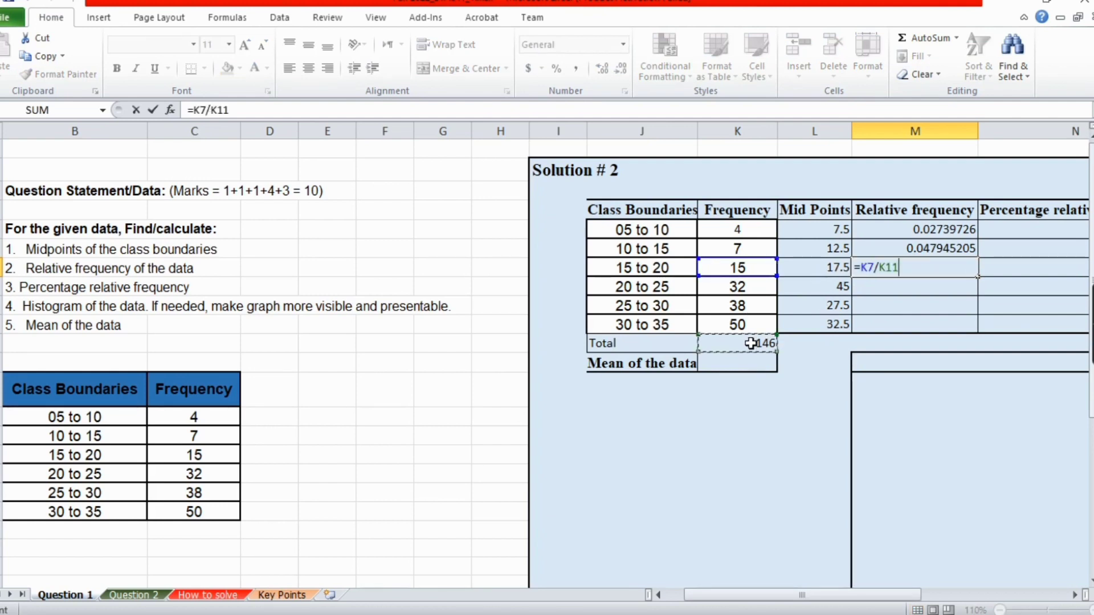
key(Return)
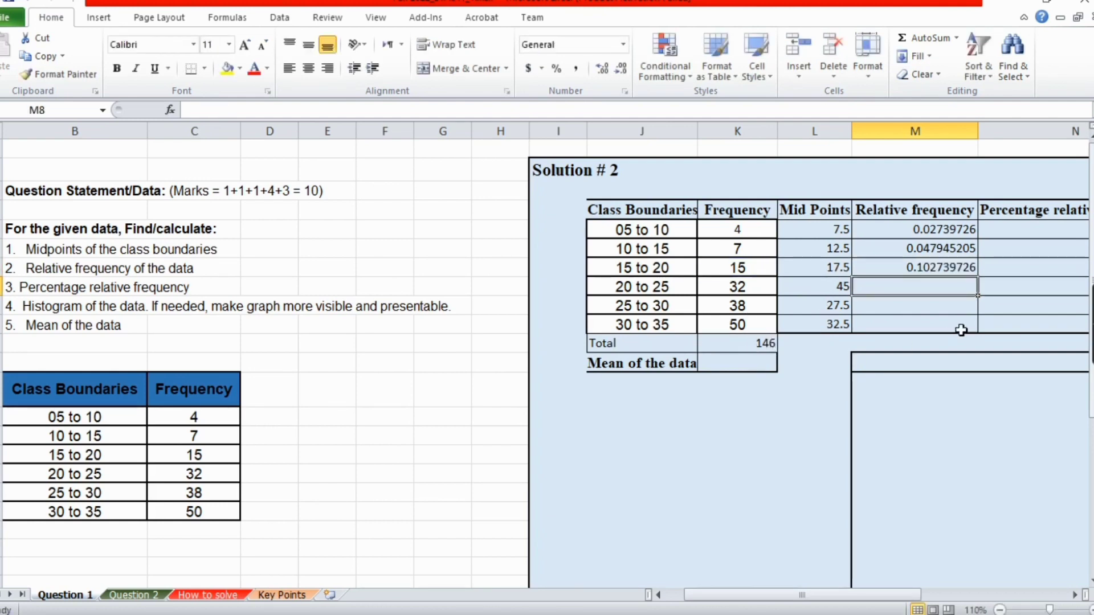
Try to fill the relative frequency formula from M7 down to M10, and clear the copied formulas from M8:M10
click(940, 264)
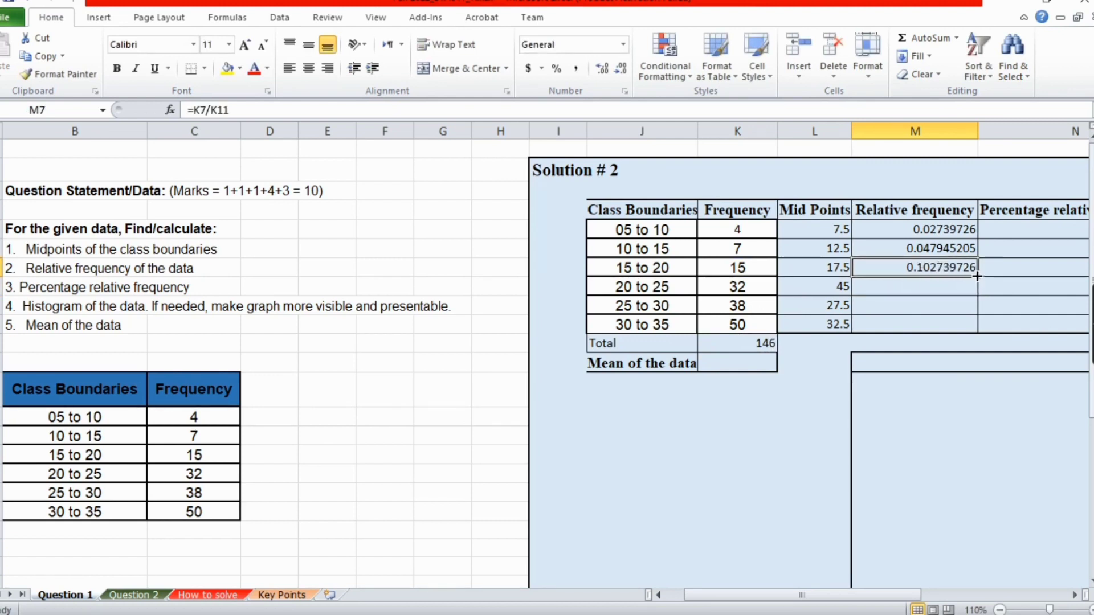
drag(978, 277, 977, 327)
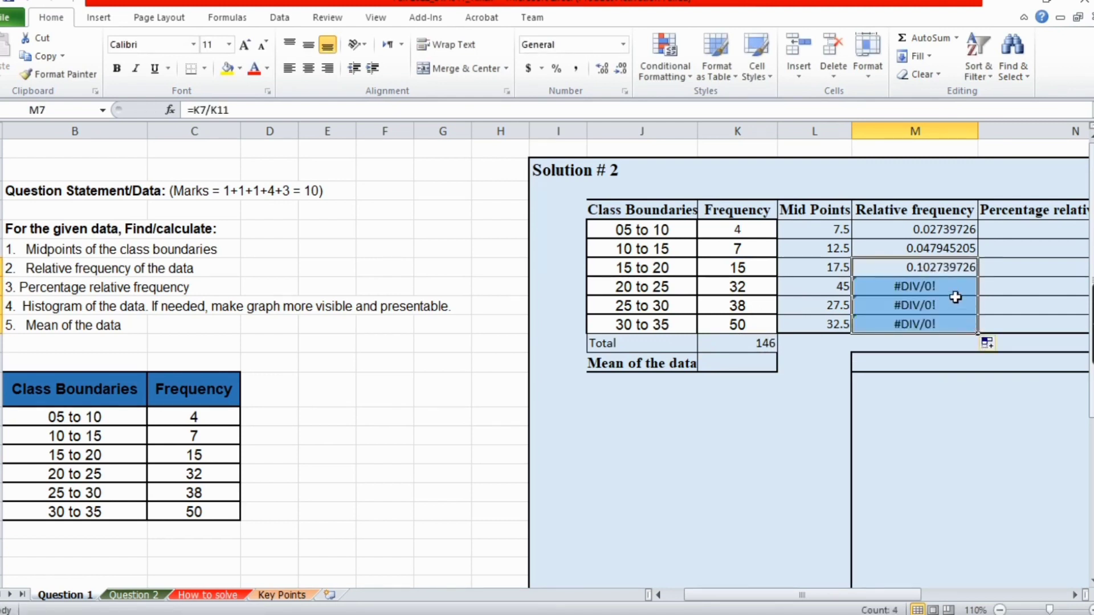
click(939, 290)
key(BackSpace)
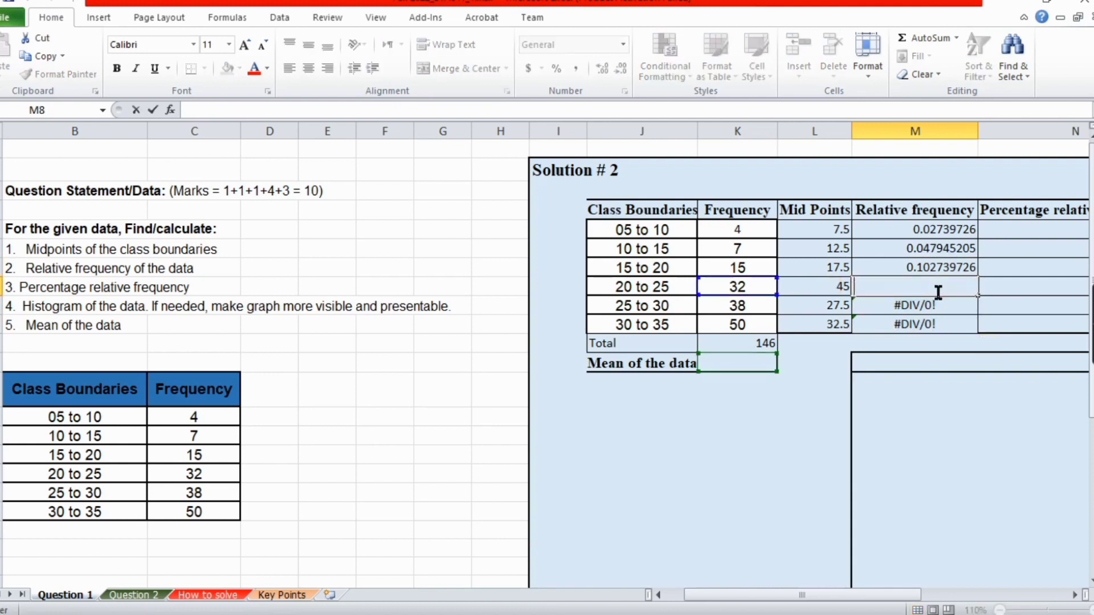
click(936, 307)
key(BackSpace)
click(935, 320)
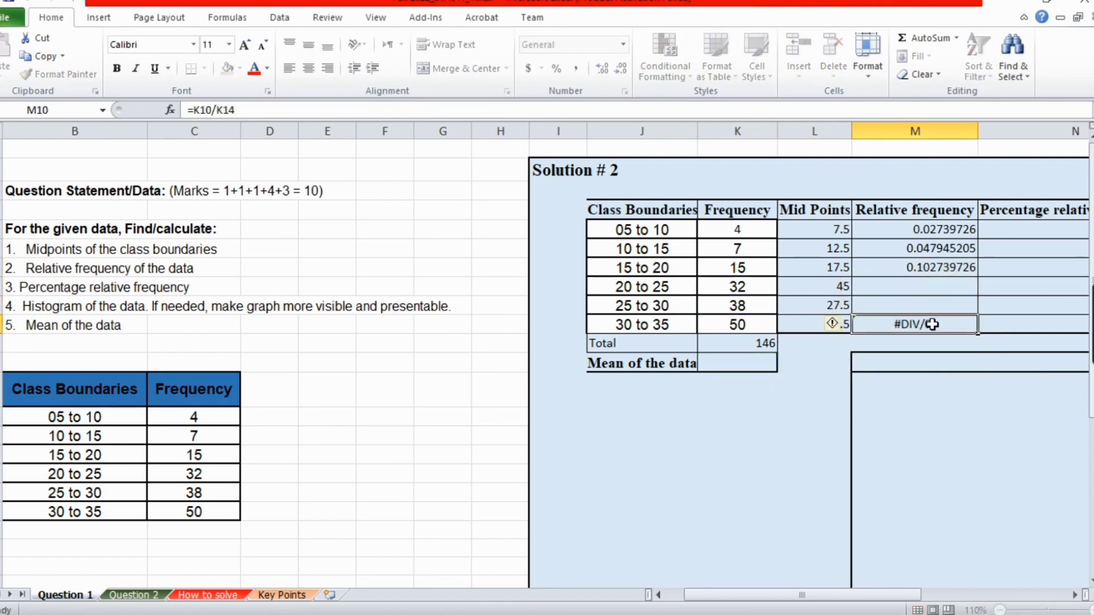
key(BackSpace)
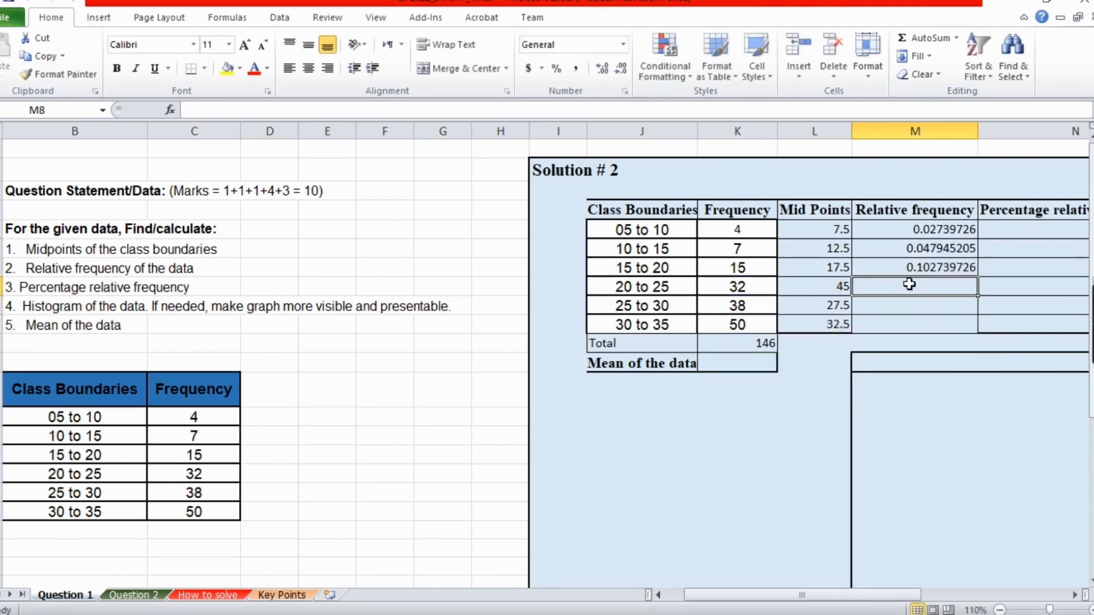
Make the total an absolute reference in M7's formula, =K7/$K$11, and fill it down to M10 for the remaining classes
click(918, 268)
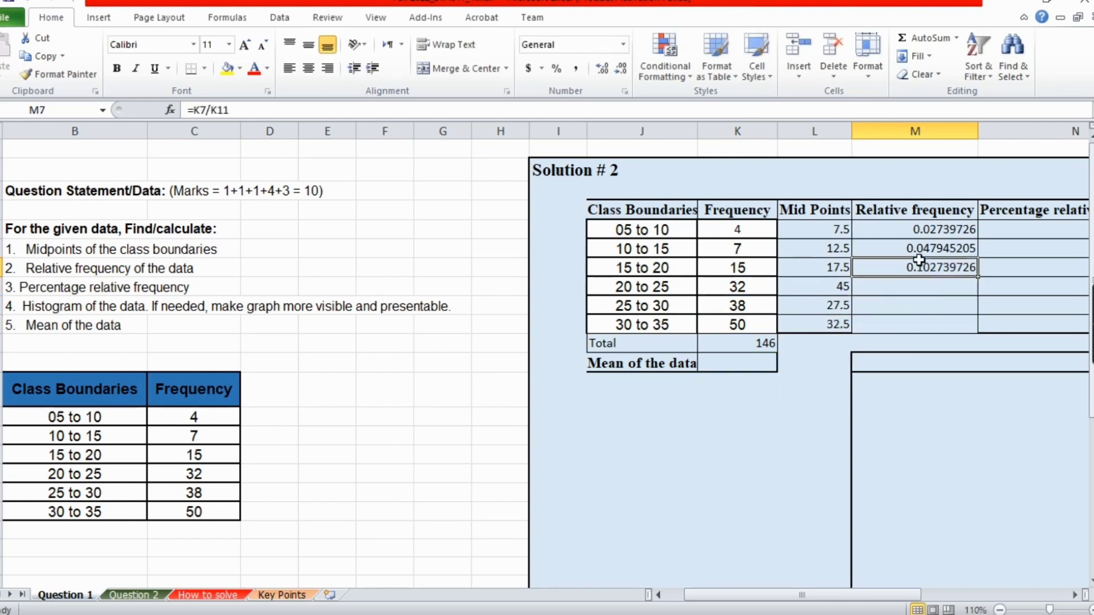
click(246, 111)
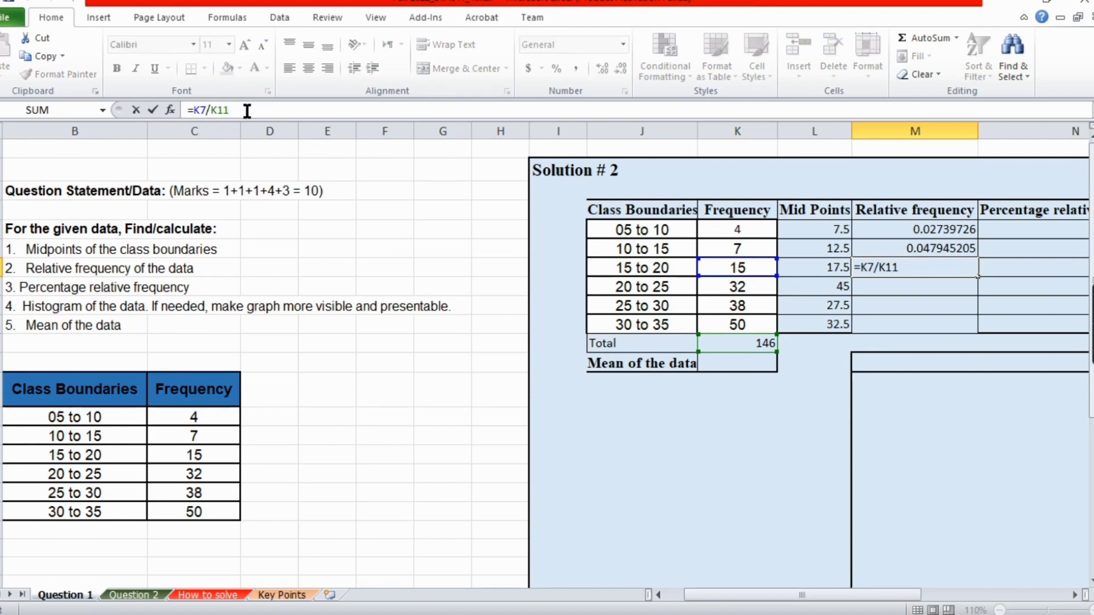
key(F4)
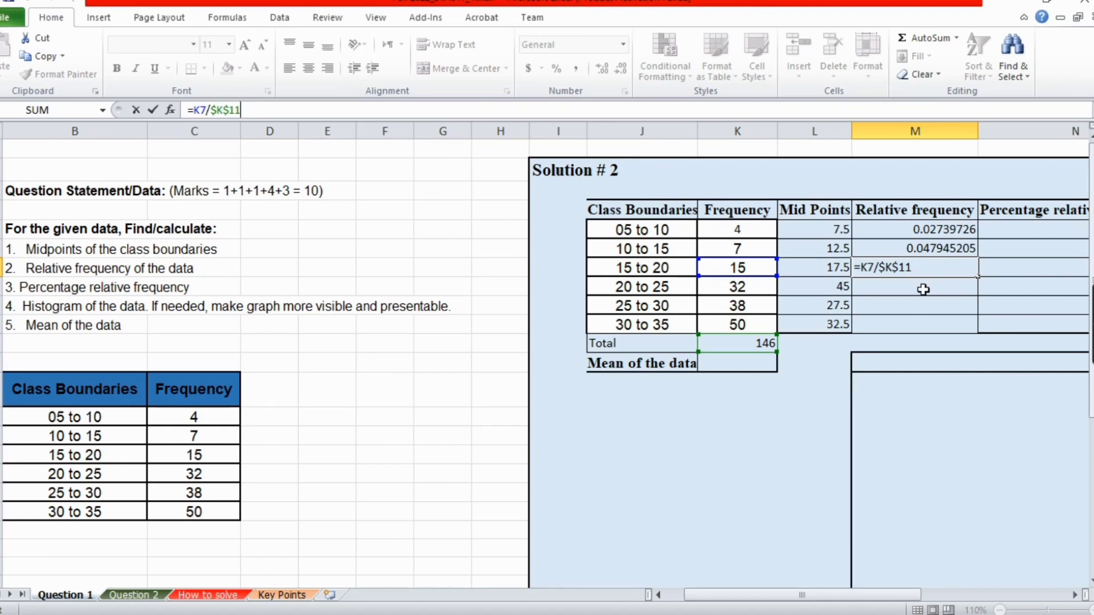
key(Return)
click(930, 267)
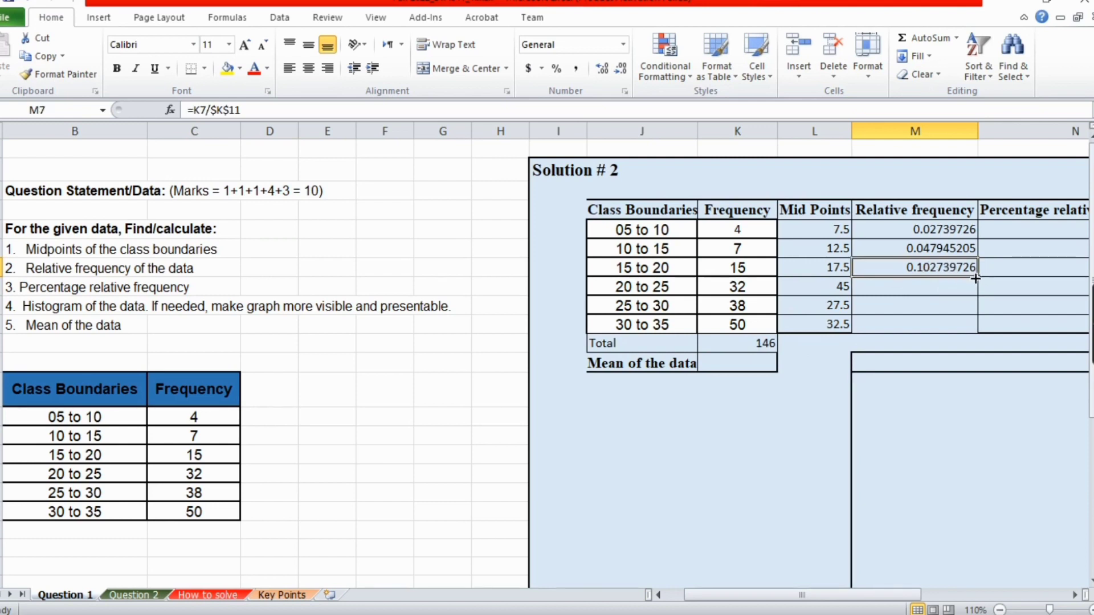
drag(978, 278, 979, 326)
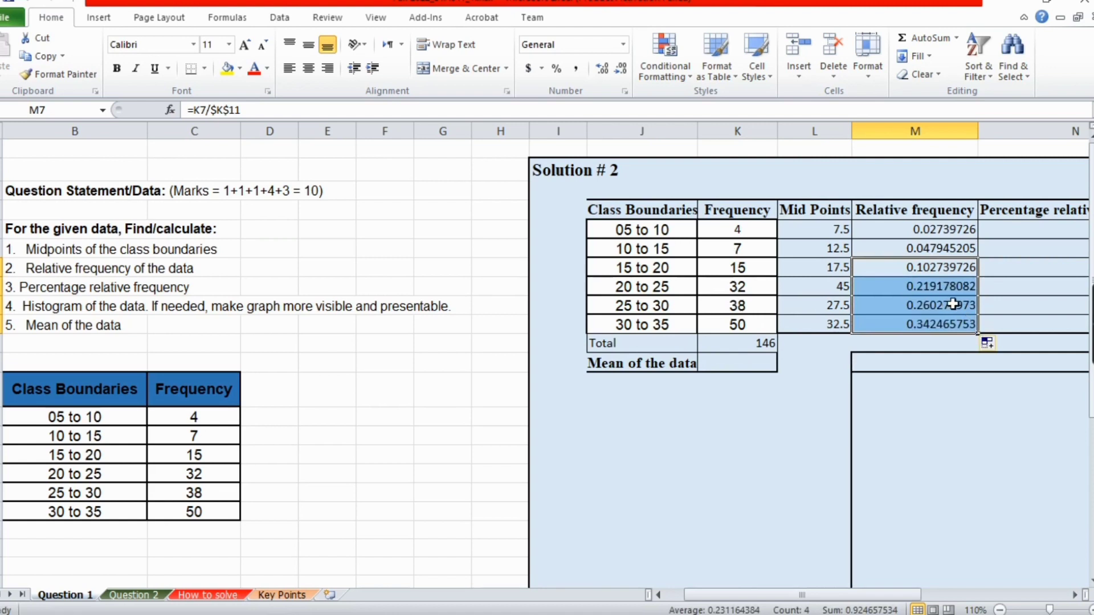
Reduce the relative frequencies in M5:M10 to four decimal places
click(890, 227)
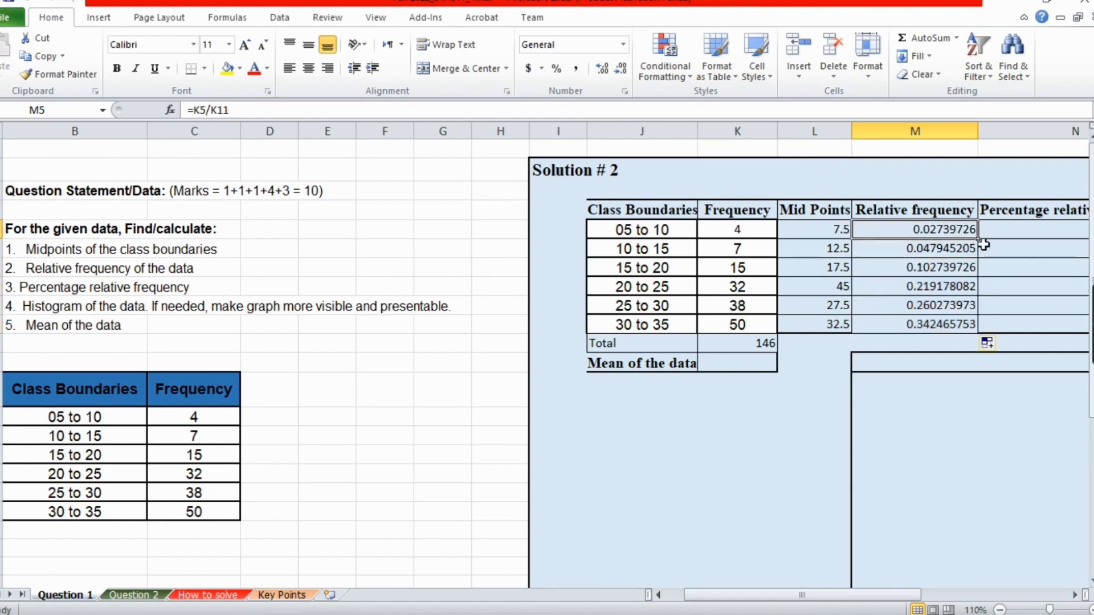
drag(943, 230, 948, 318)
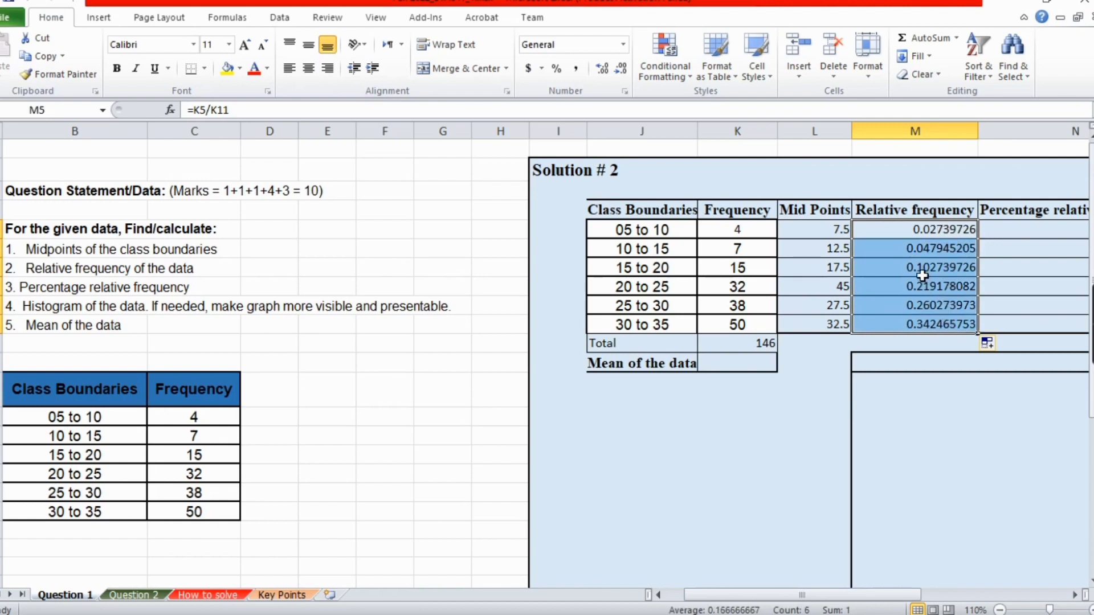
click(621, 71)
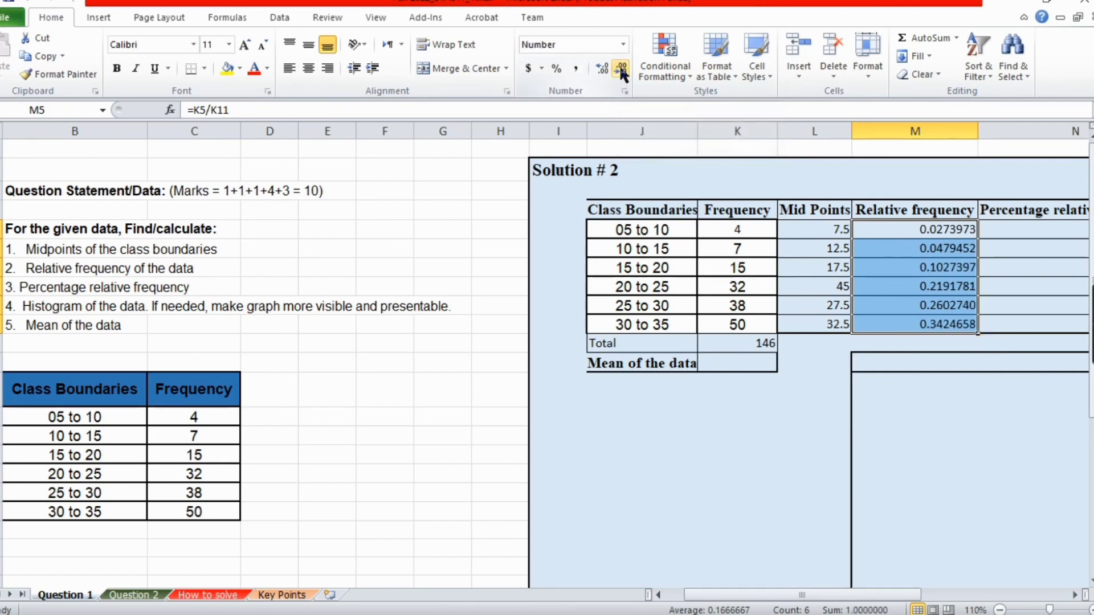
click(621, 71)
click(621, 70)
click(622, 71)
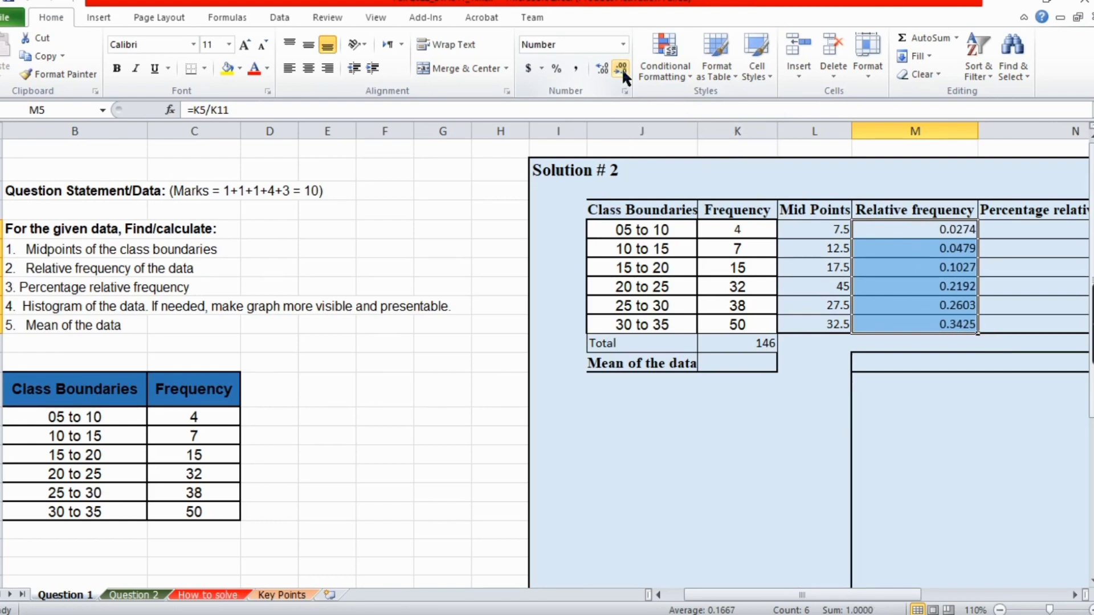
click(1013, 226)
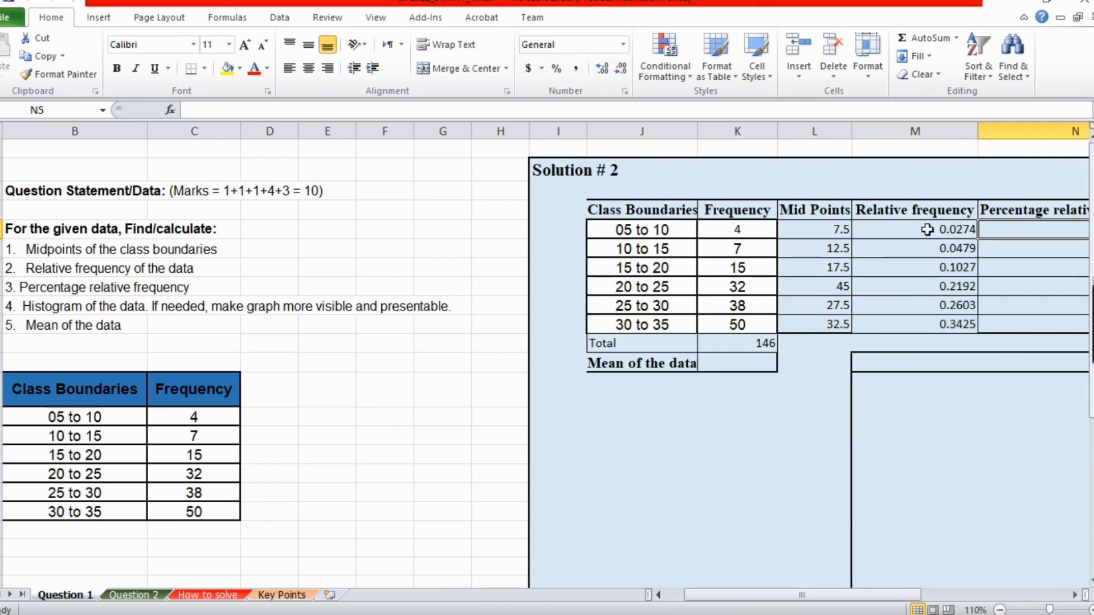
drag(927, 229, 916, 278)
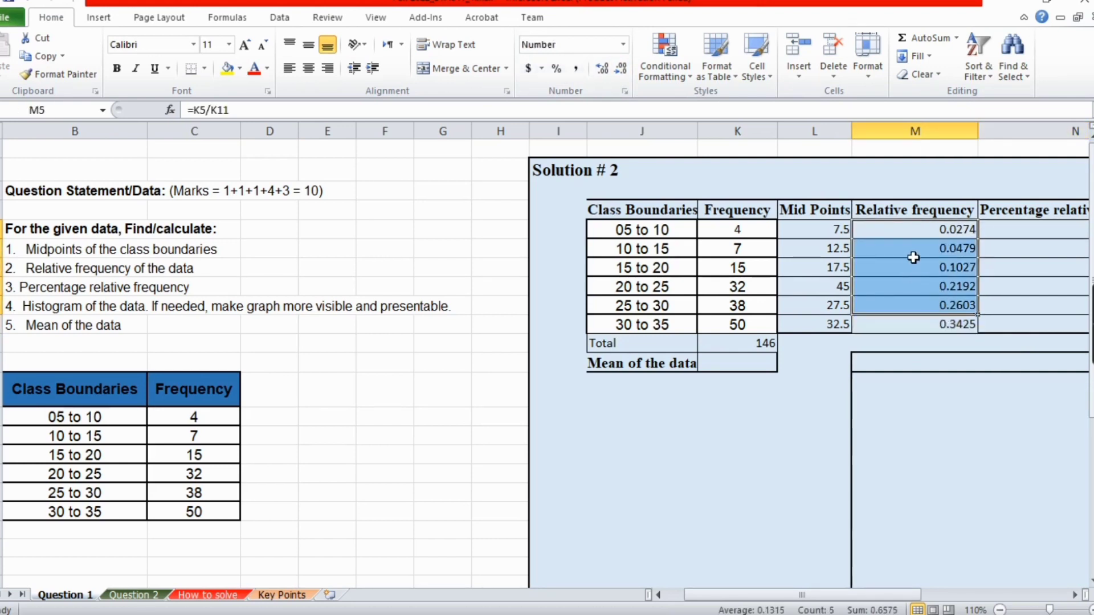
Set the number format of the relative frequencies to five decimal places
right_click(913, 259)
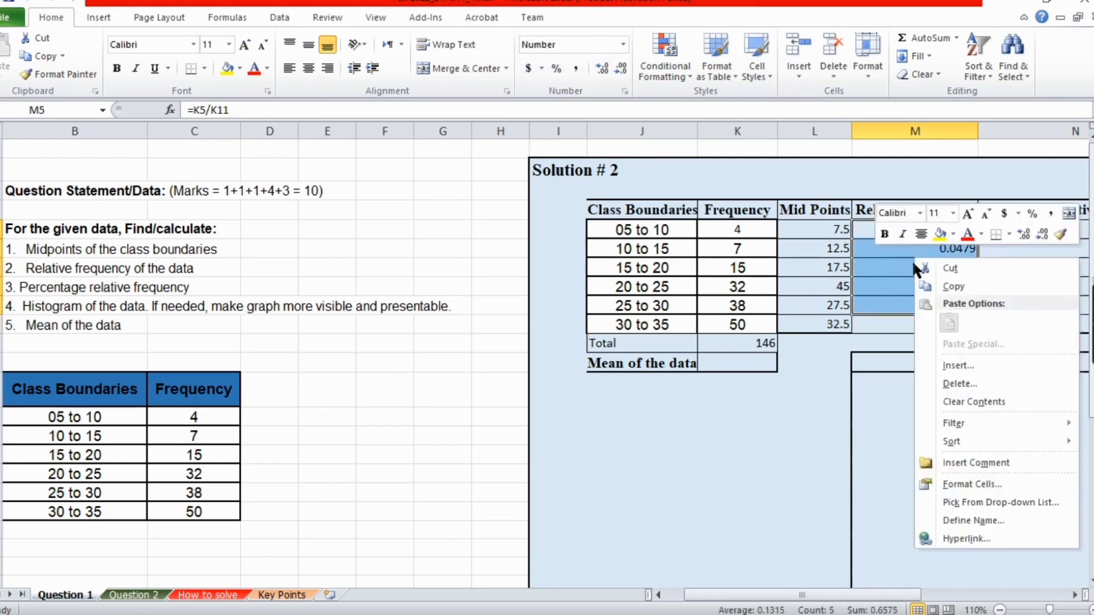
click(972, 479)
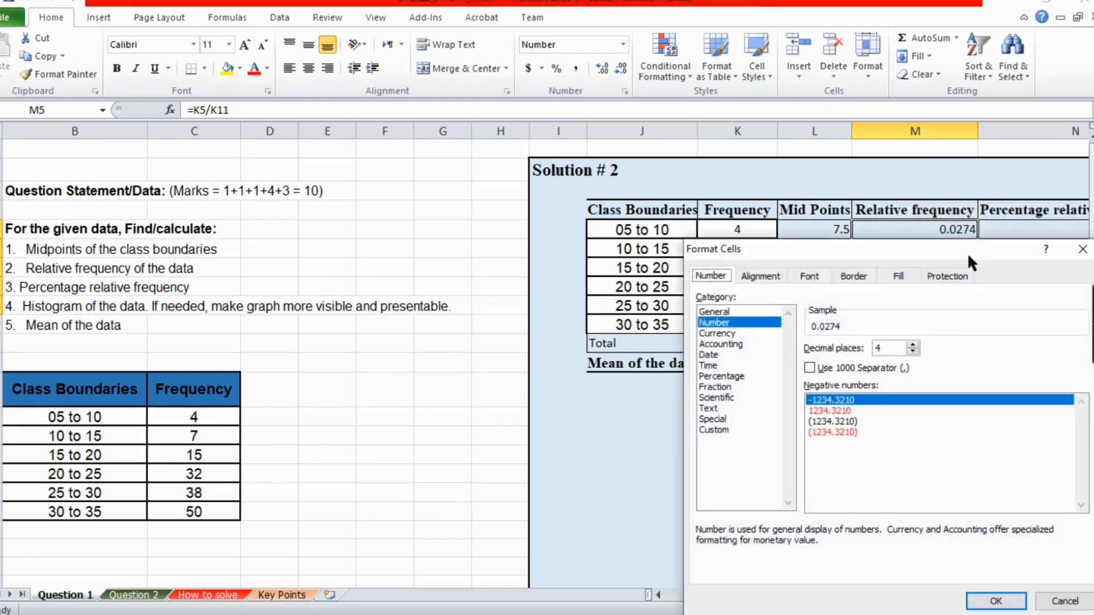
drag(966, 252, 573, 208)
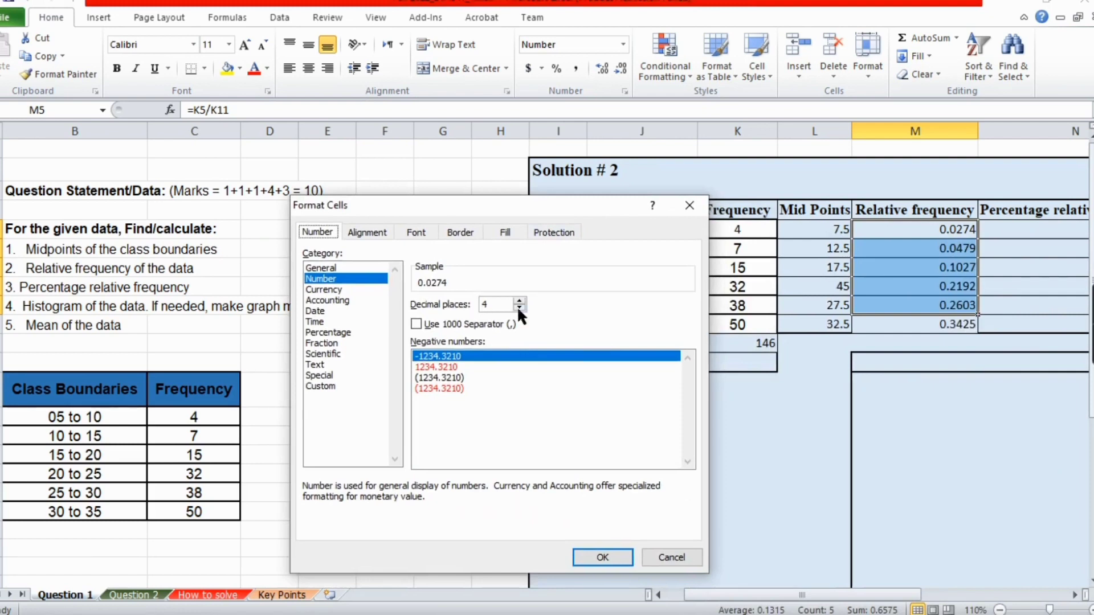
click(495, 306)
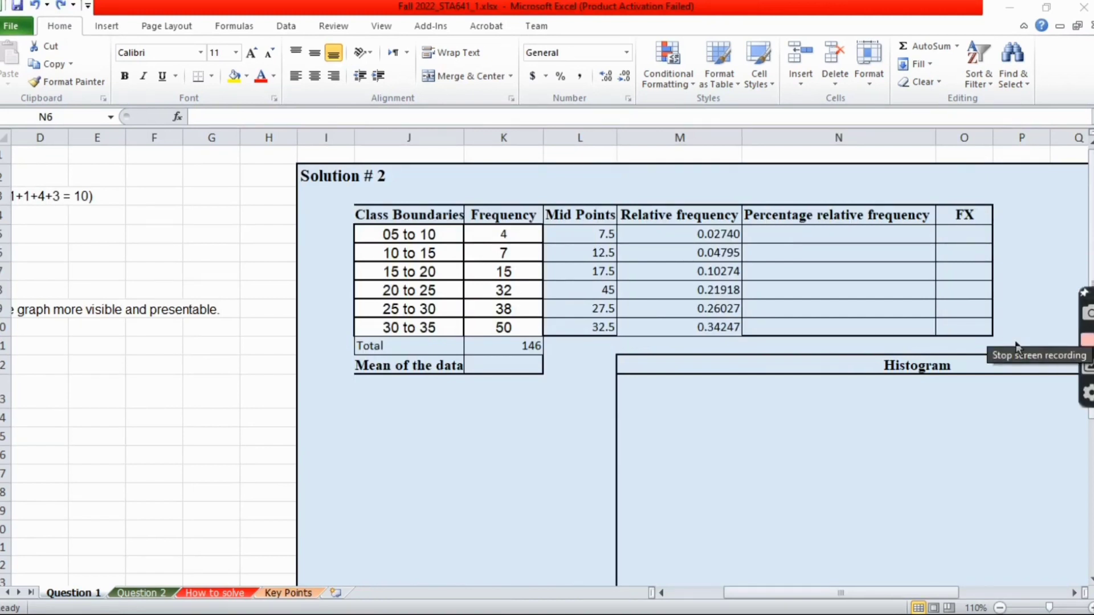
Calculate the percentage relative frequency in N5 with =M5*100 and fill the formula down to N10
click(809, 239)
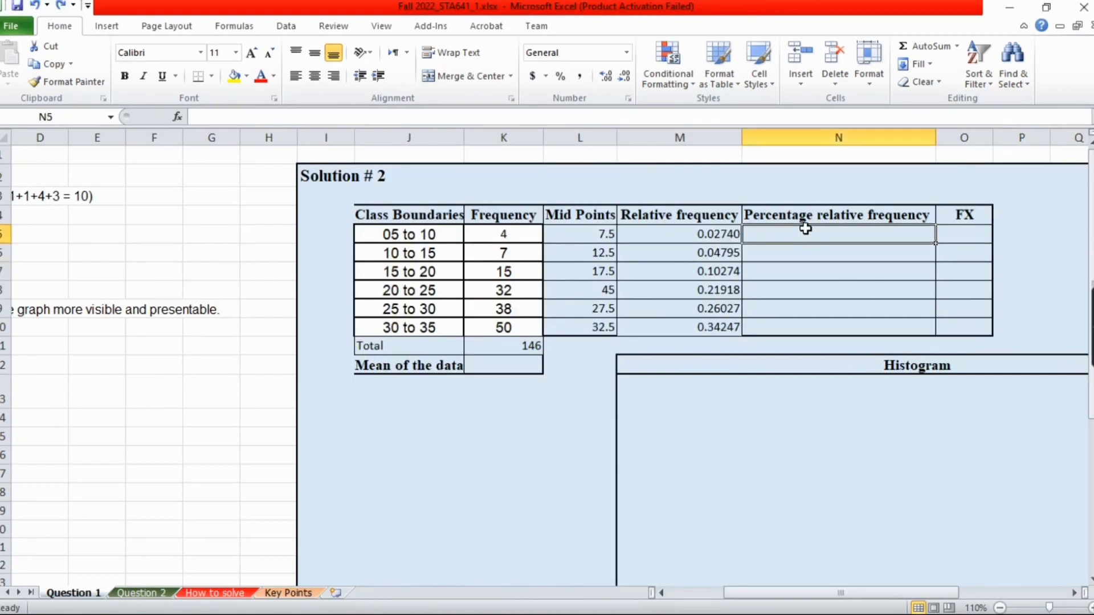
text(=)
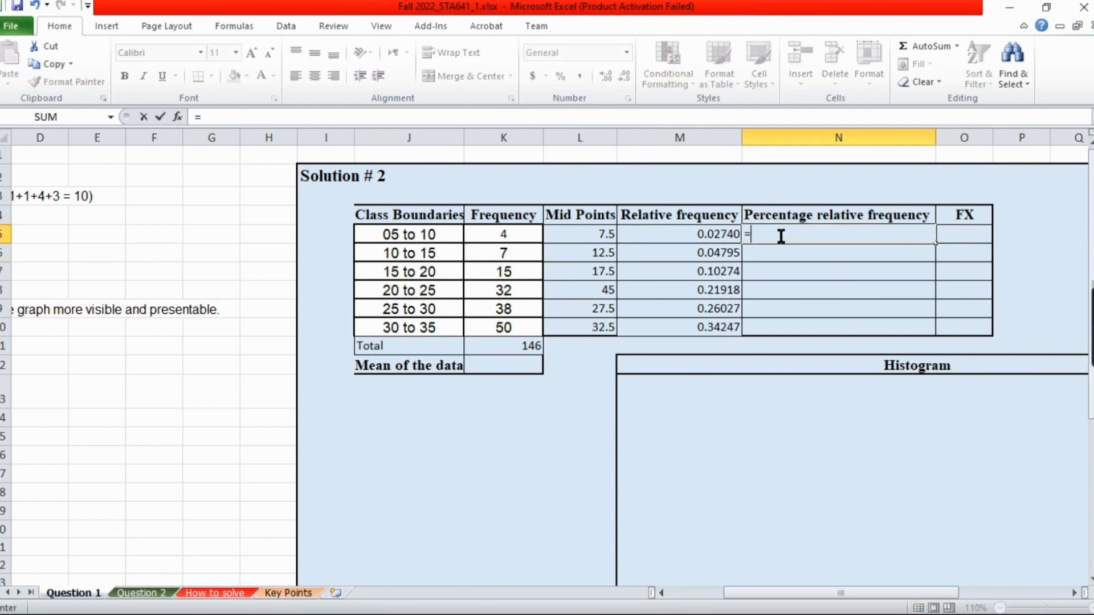
click(711, 236)
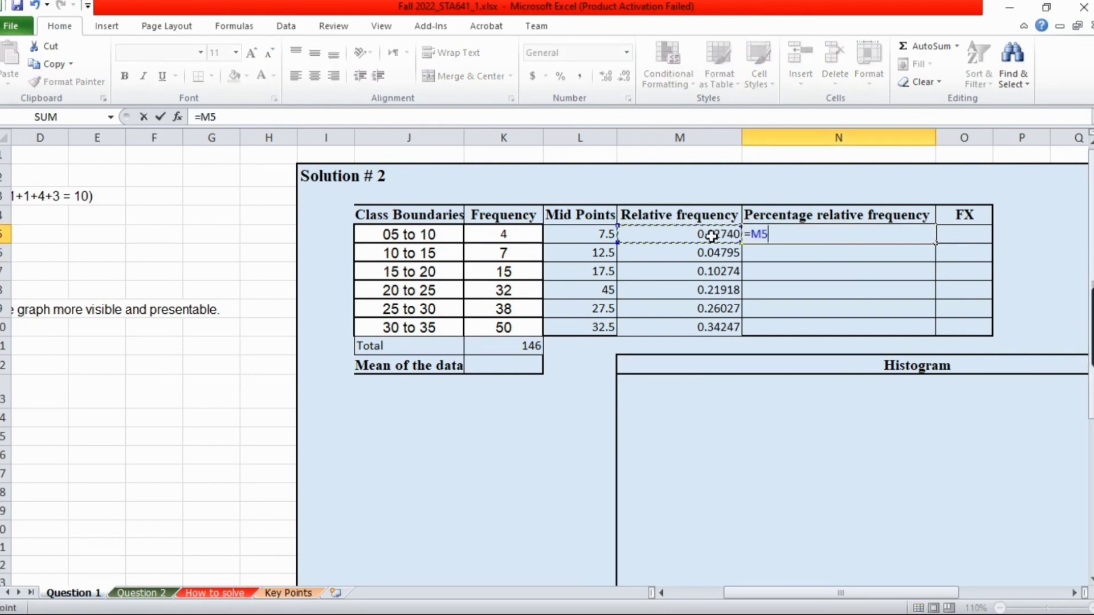
text(*)
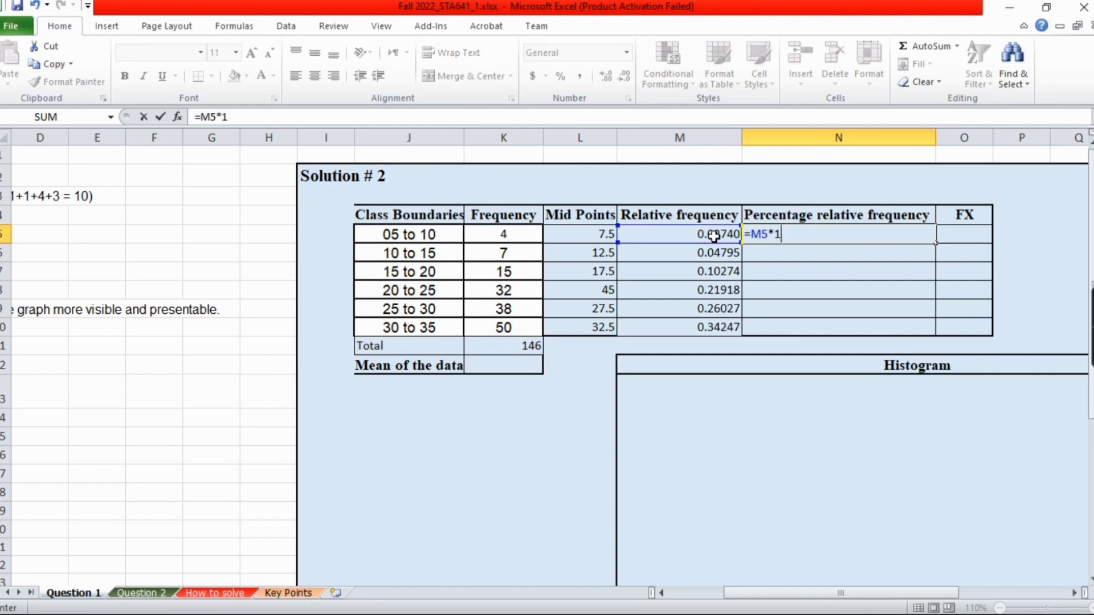
key(Return)
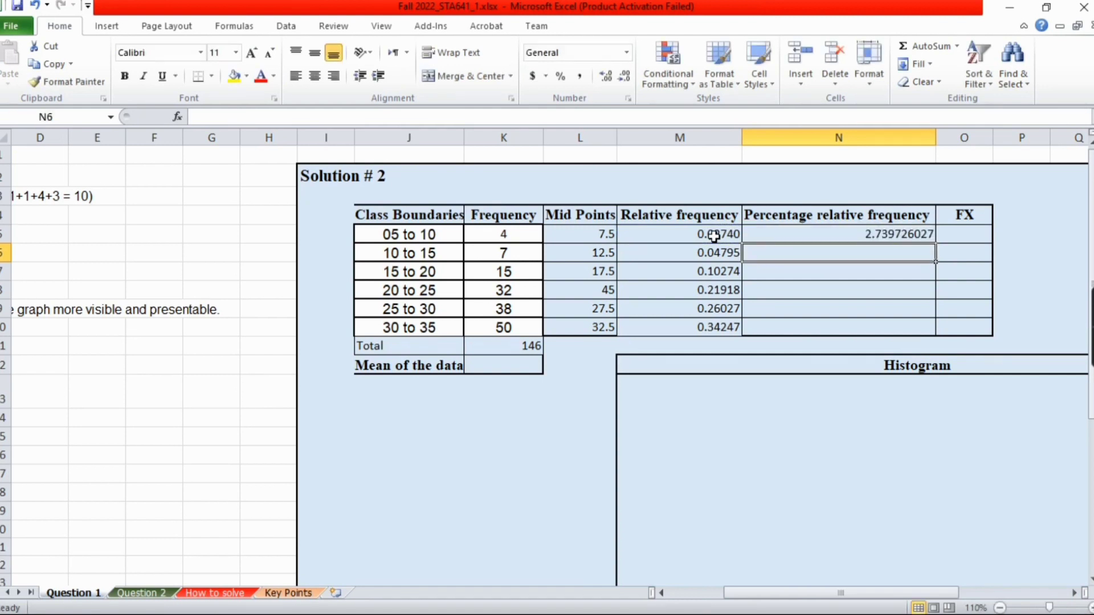
click(787, 233)
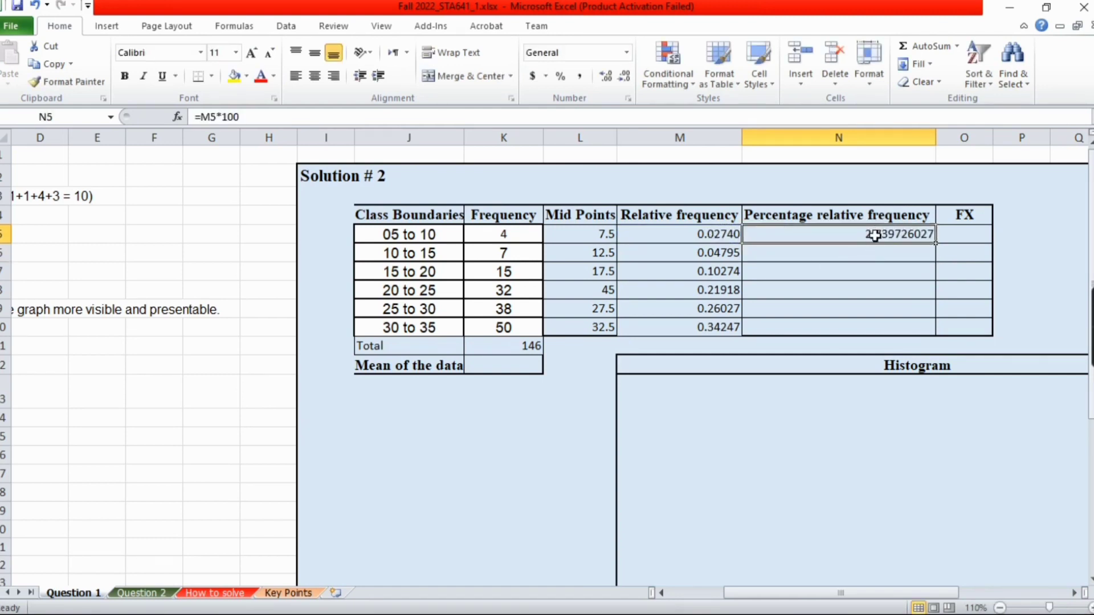
mouse_move(875, 235)
mouse_down()
mouse_move(875, 326)
mouse_move(866, 234)
mouse_up()
drag(935, 239, 935, 331)
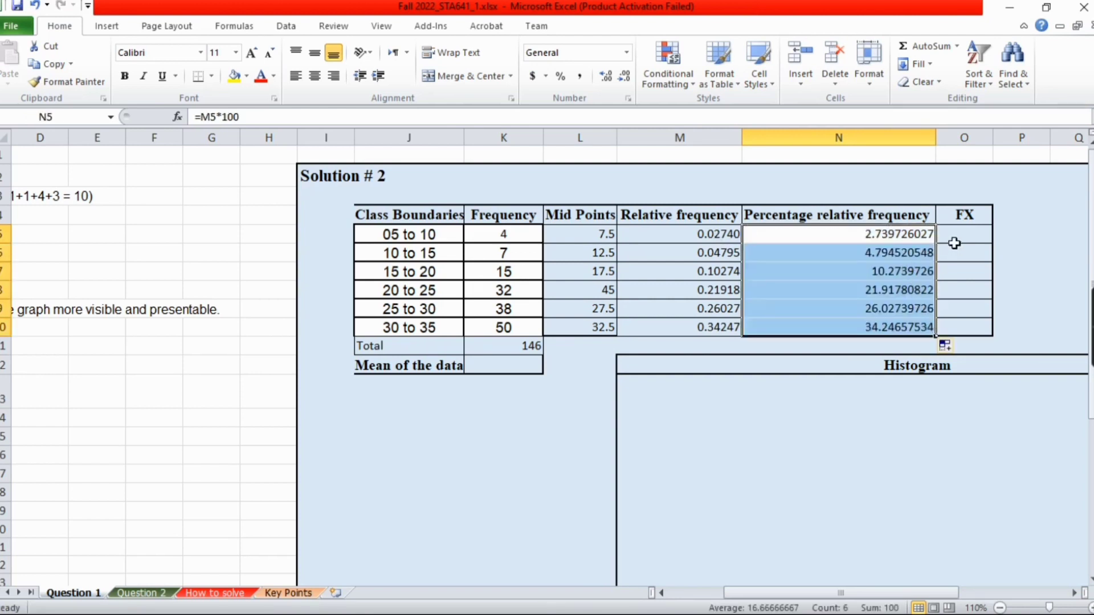
Reduce the percentage relative frequencies in N5:N10 to one decimal place
click(891, 238)
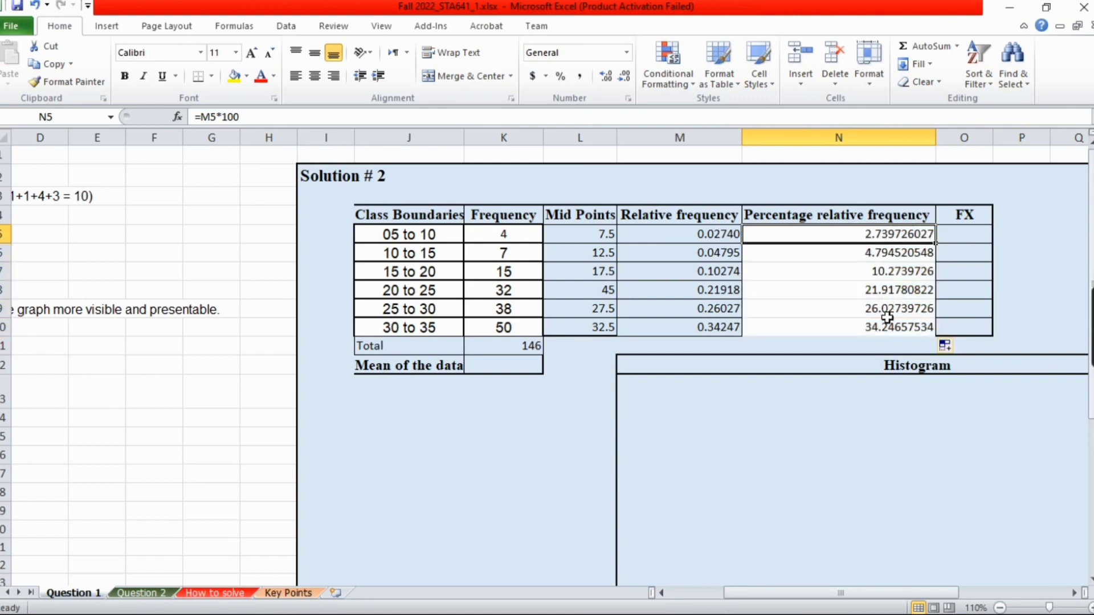
drag(872, 235, 886, 327)
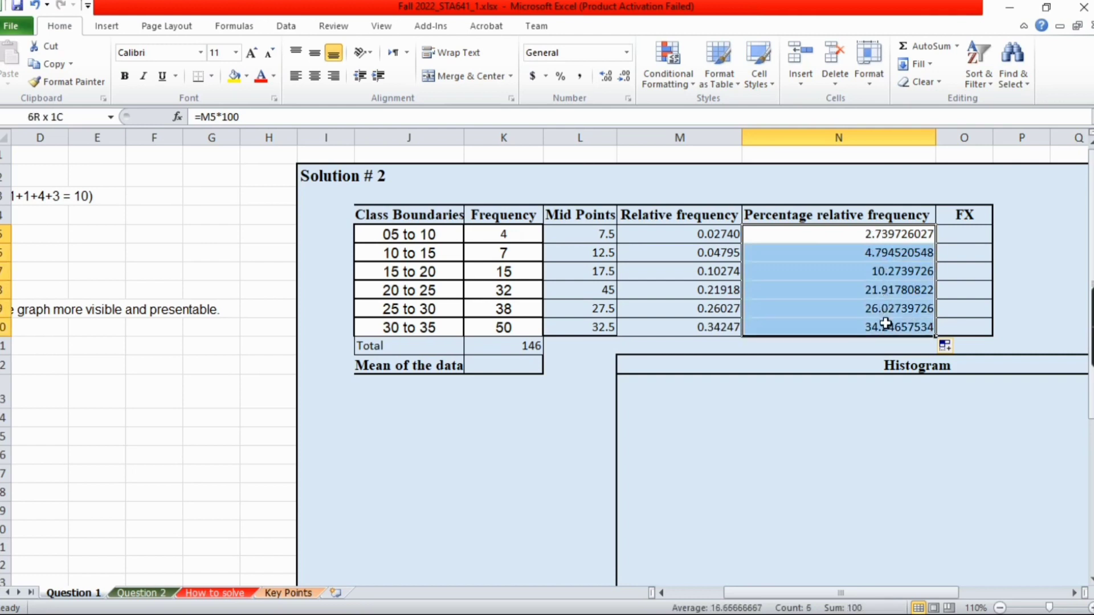
click(624, 76)
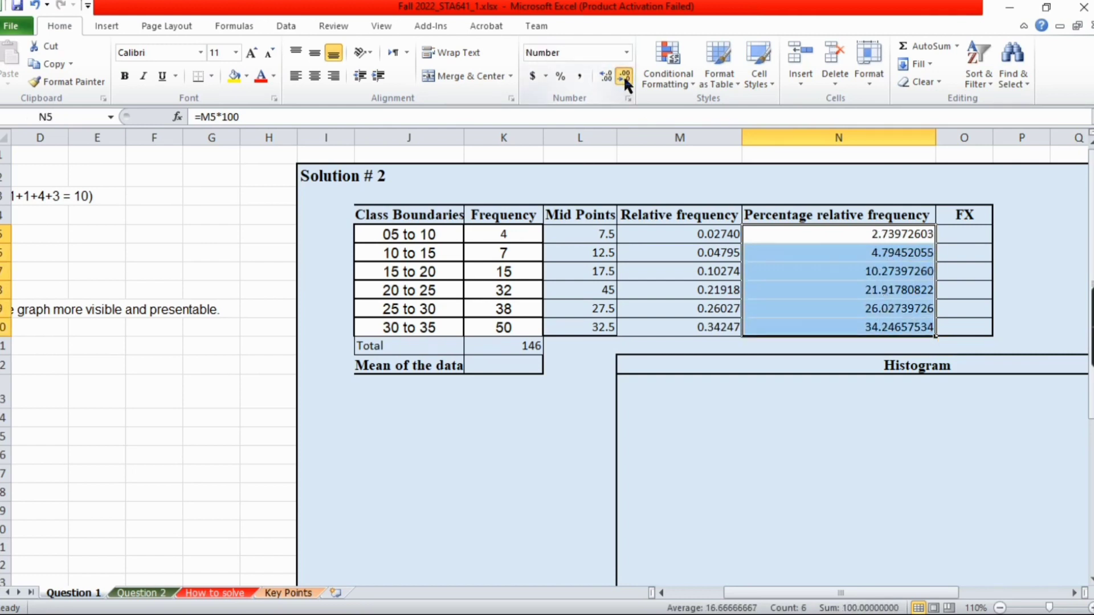
click(624, 76)
click(624, 76)
click(625, 75)
click(626, 76)
click(626, 76)
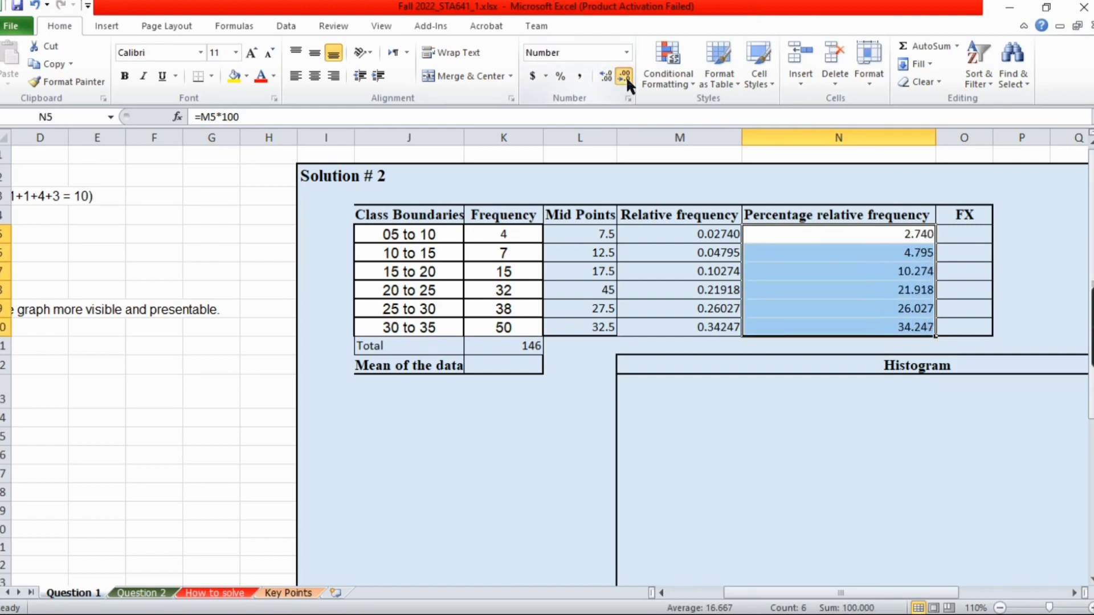
click(625, 77)
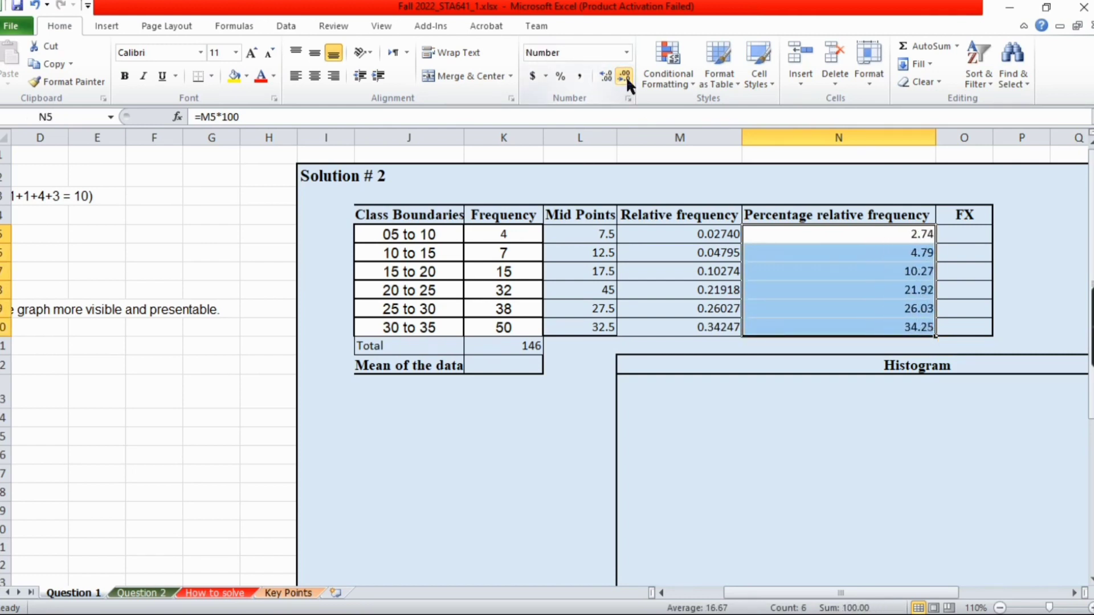
click(951, 241)
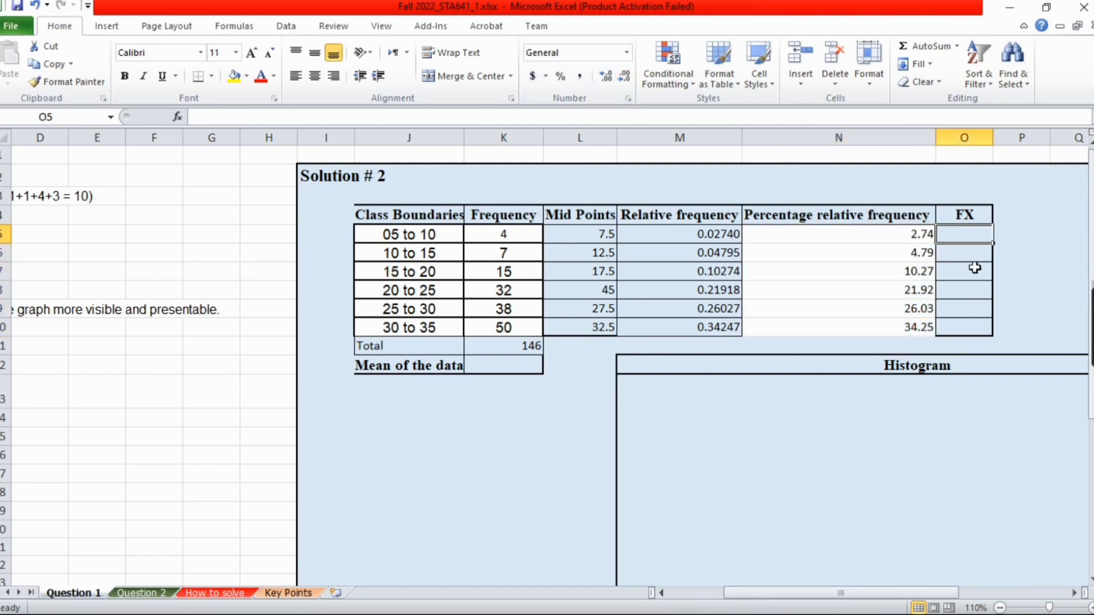
drag(886, 233, 906, 327)
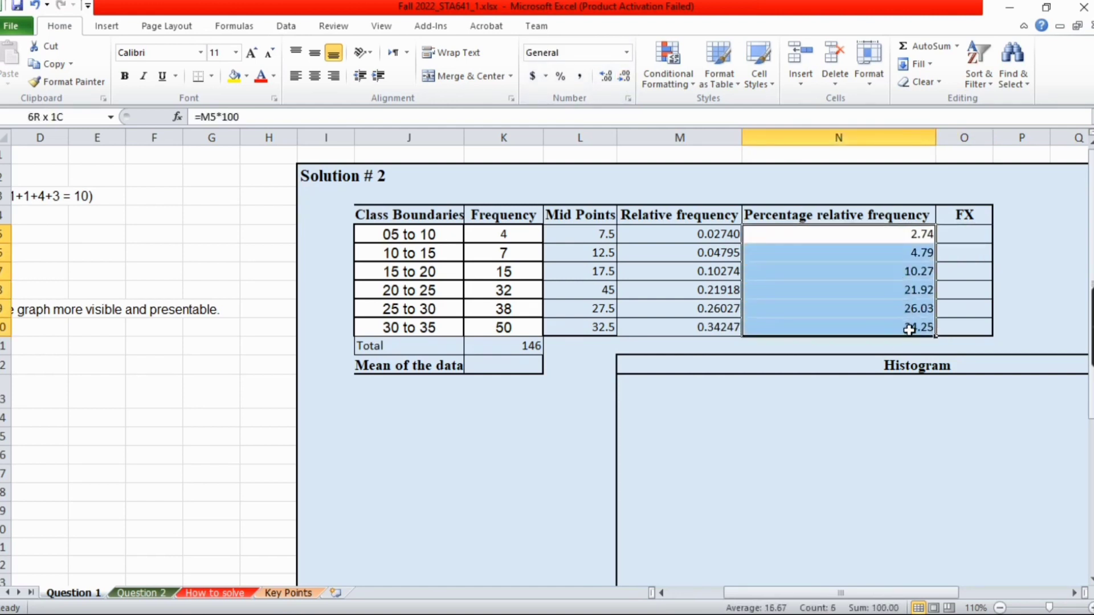
click(626, 83)
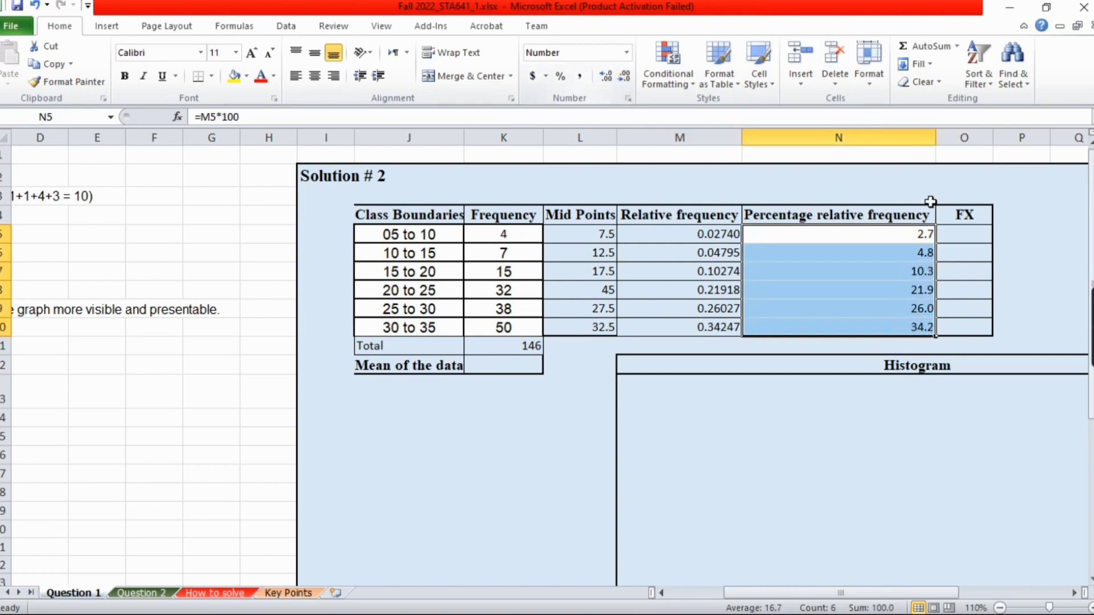
Calculate FX for the 05 to 10 class in O5 by multiplying frequency and midpoint, =K5*L5
click(971, 230)
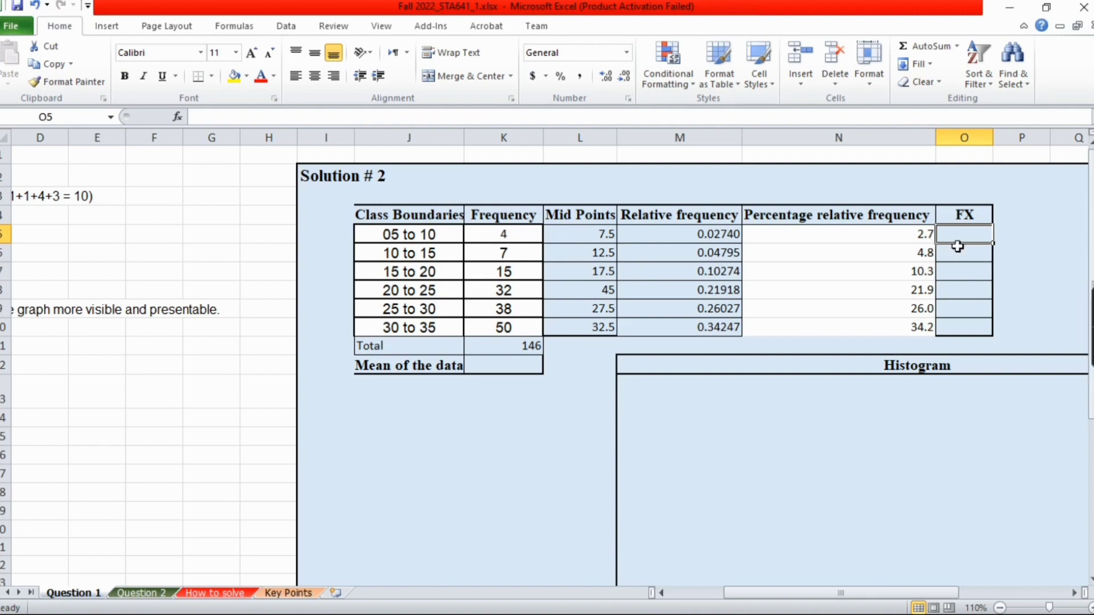
text(=)
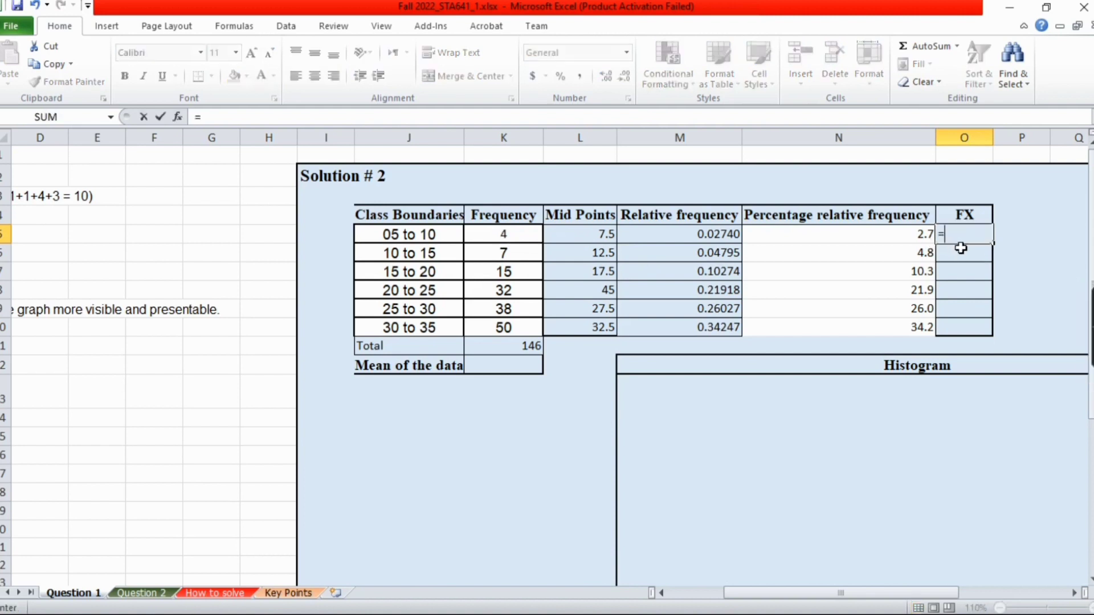
click(520, 239)
text(*)
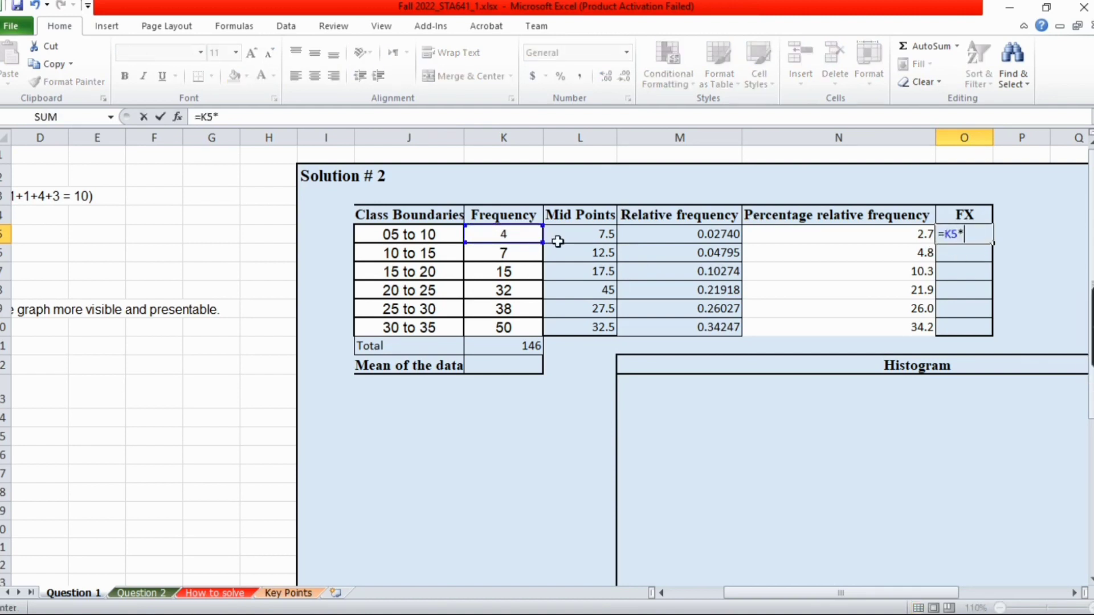
click(585, 237)
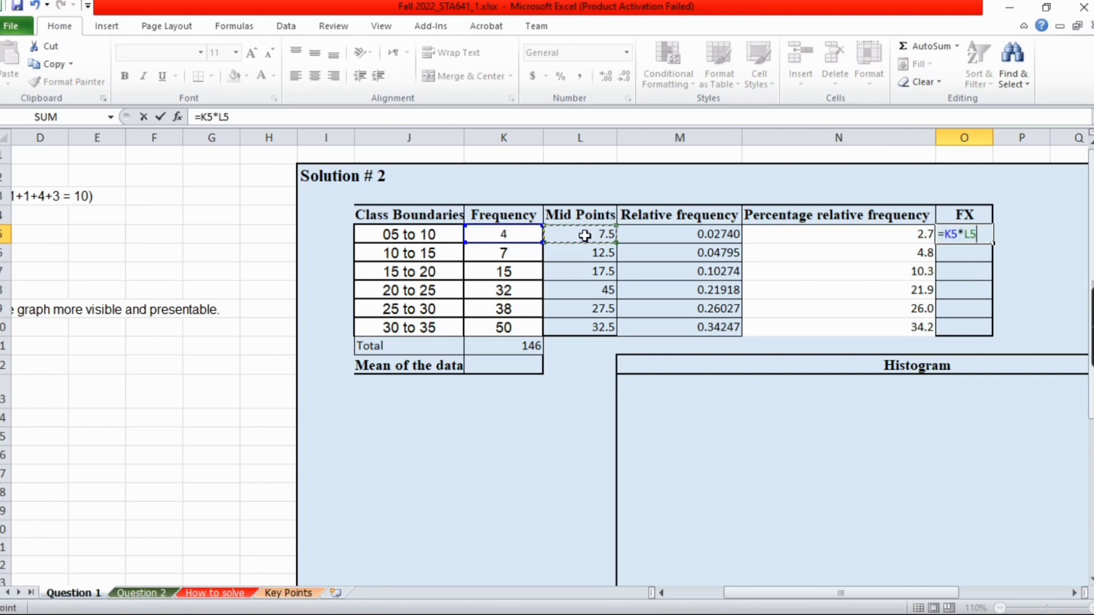
key(Return)
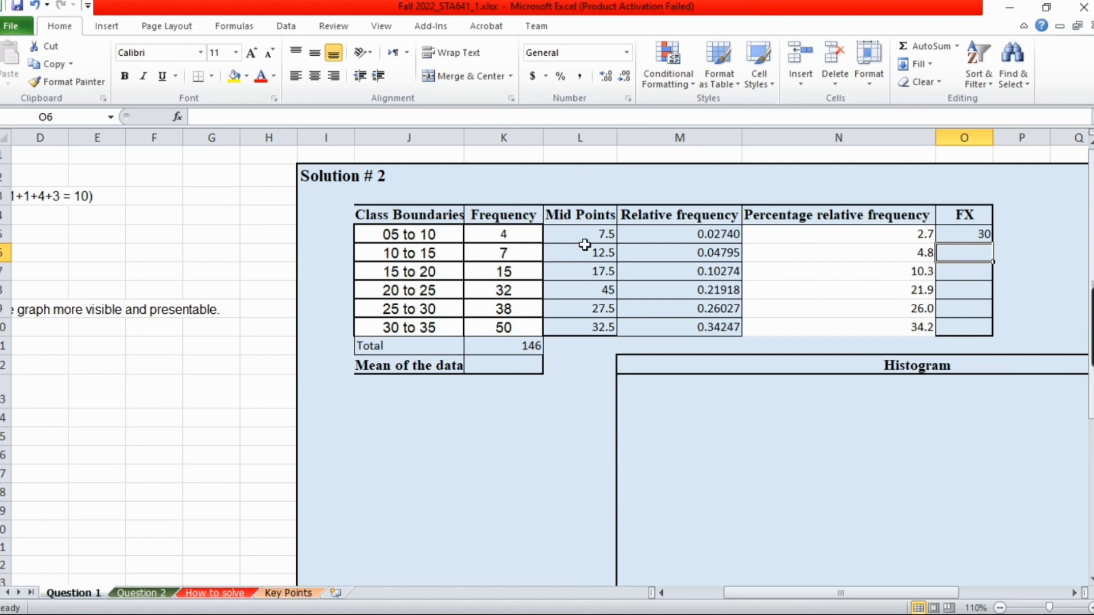
Enter =K6*L6 in O6 for the 10 to 15 class and fill it down to O10 for the remaining FX values
text(=)
click(522, 257)
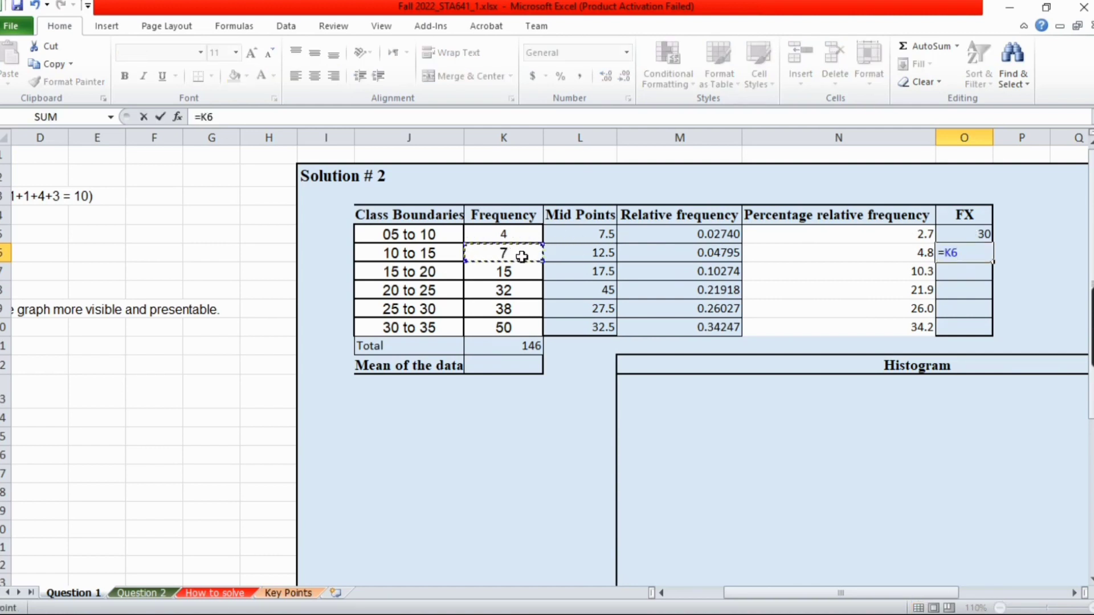
text(*)
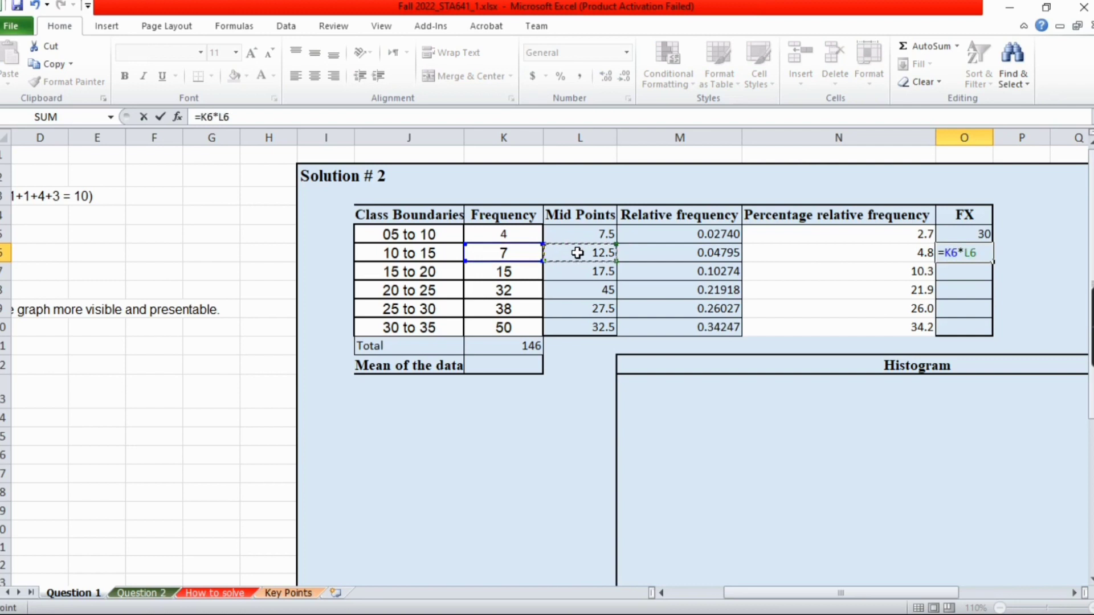
key(Return)
click(963, 254)
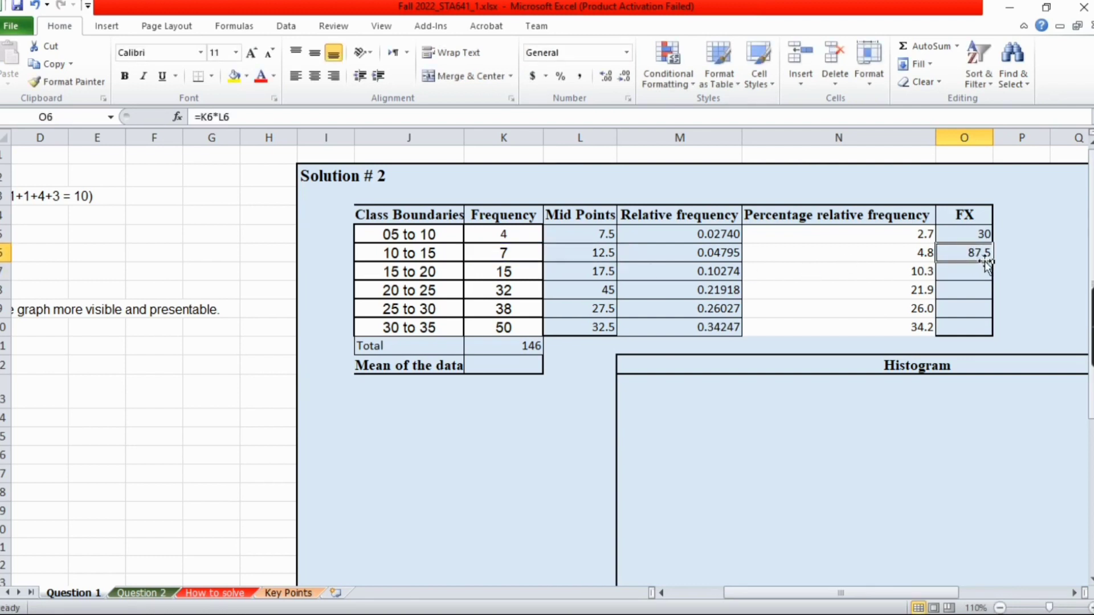
drag(992, 262, 992, 340)
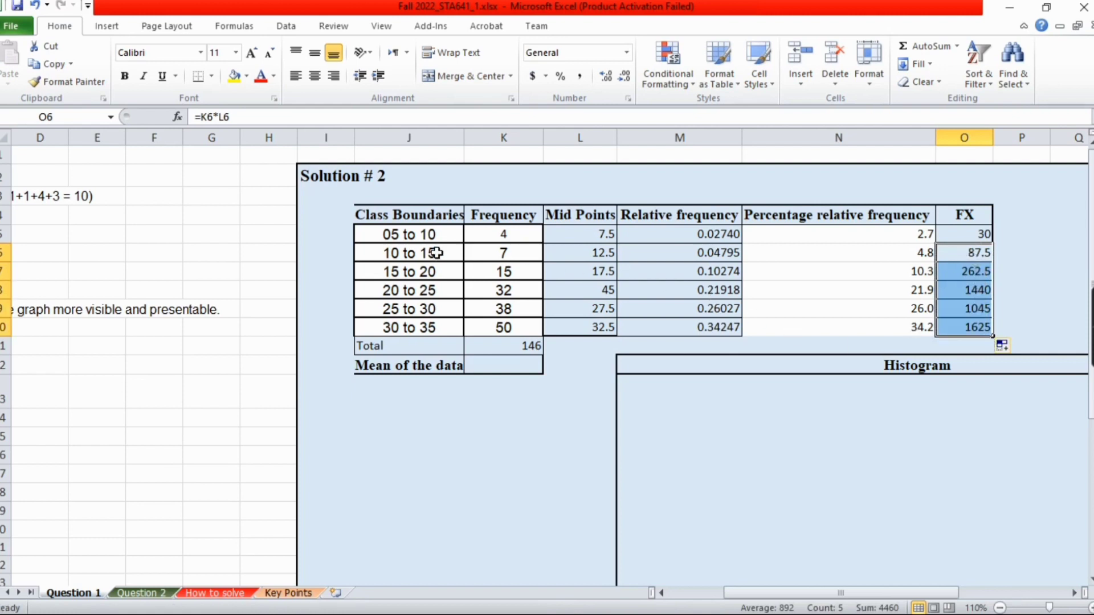
Total the FX column in O11 with =SUM(O5:O10)
click(974, 345)
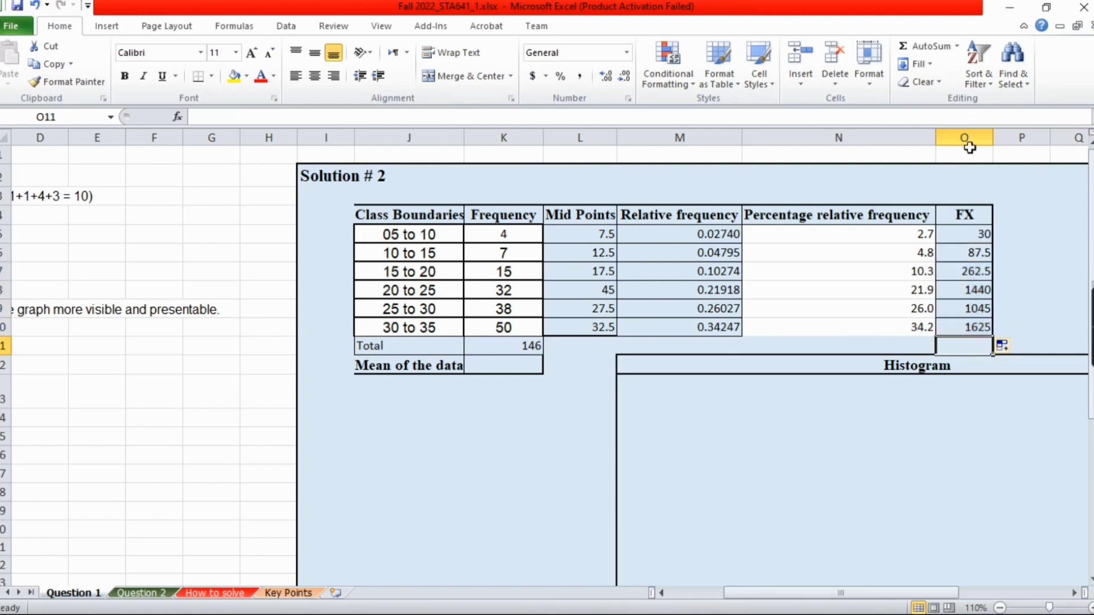
click(911, 46)
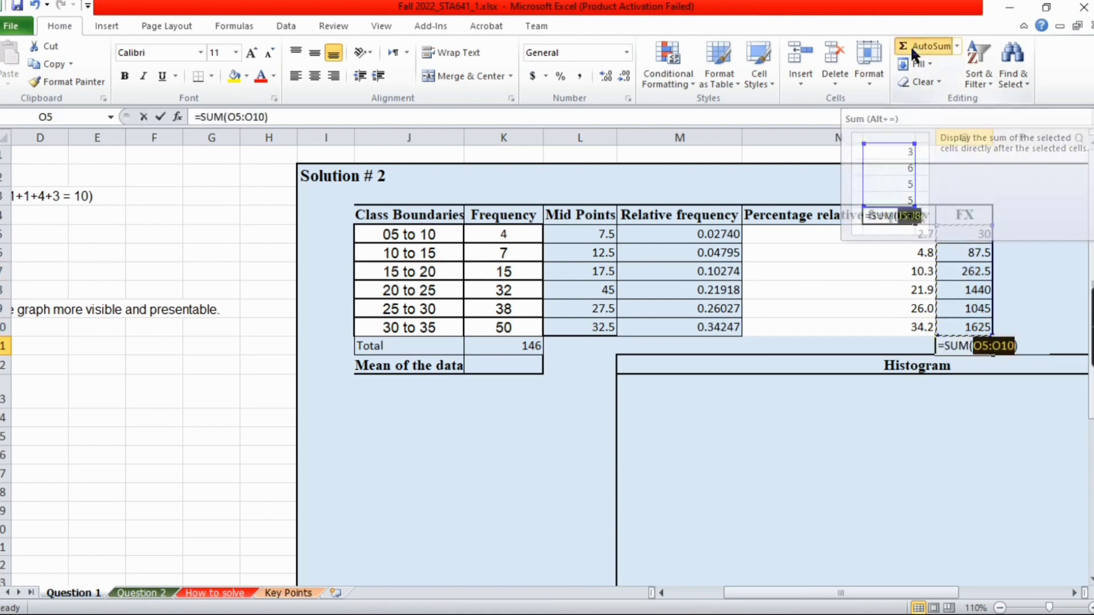
key(Return)
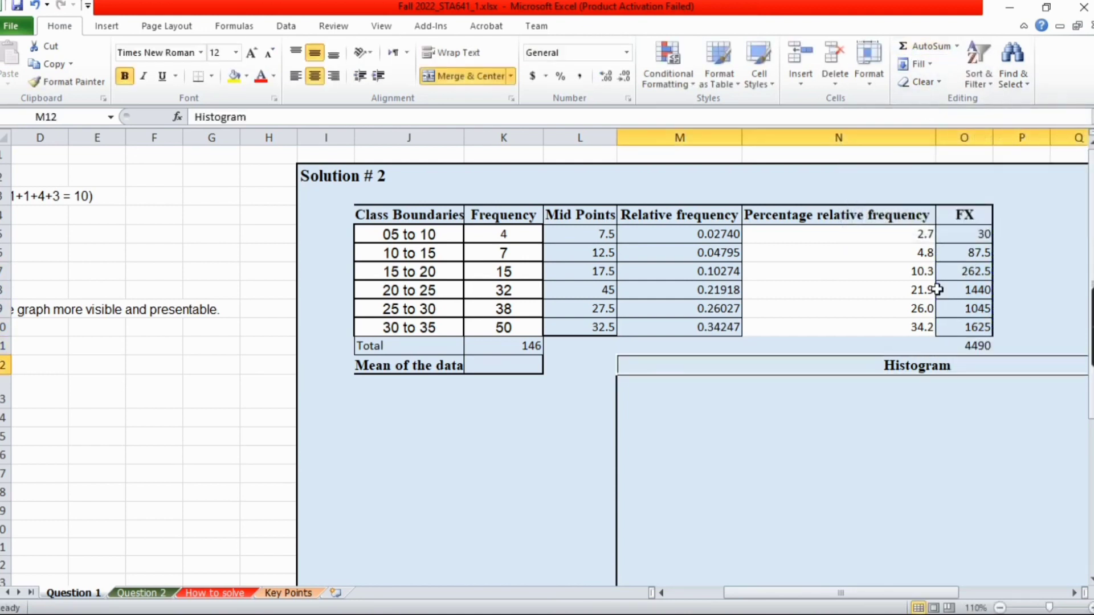
click(979, 346)
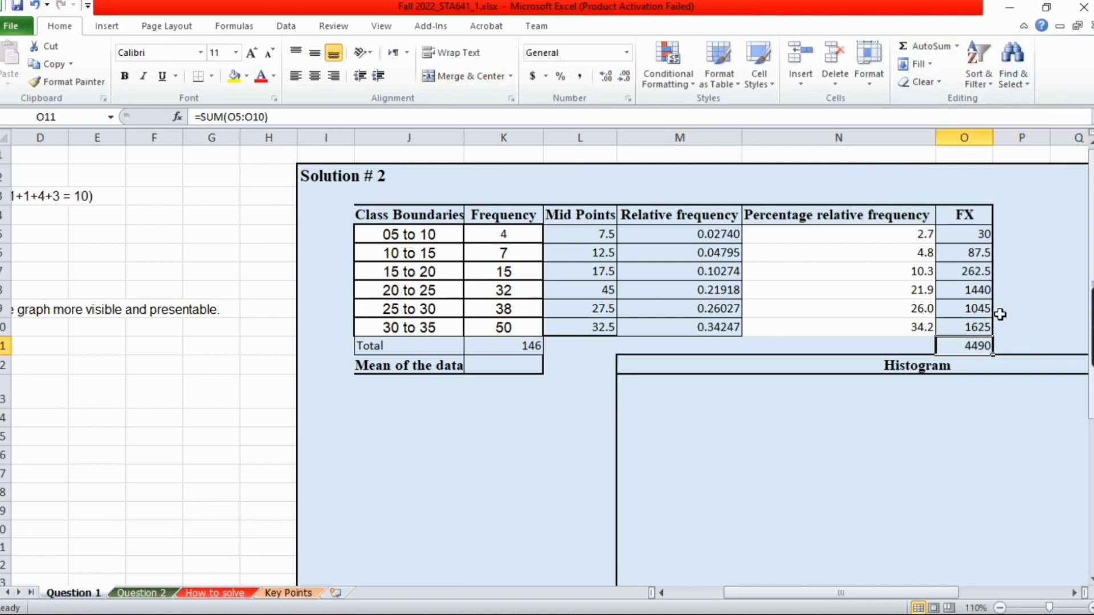
Calculate the mean of the data in K12 by dividing the FX total by the frequency total, =O11/K11
click(492, 364)
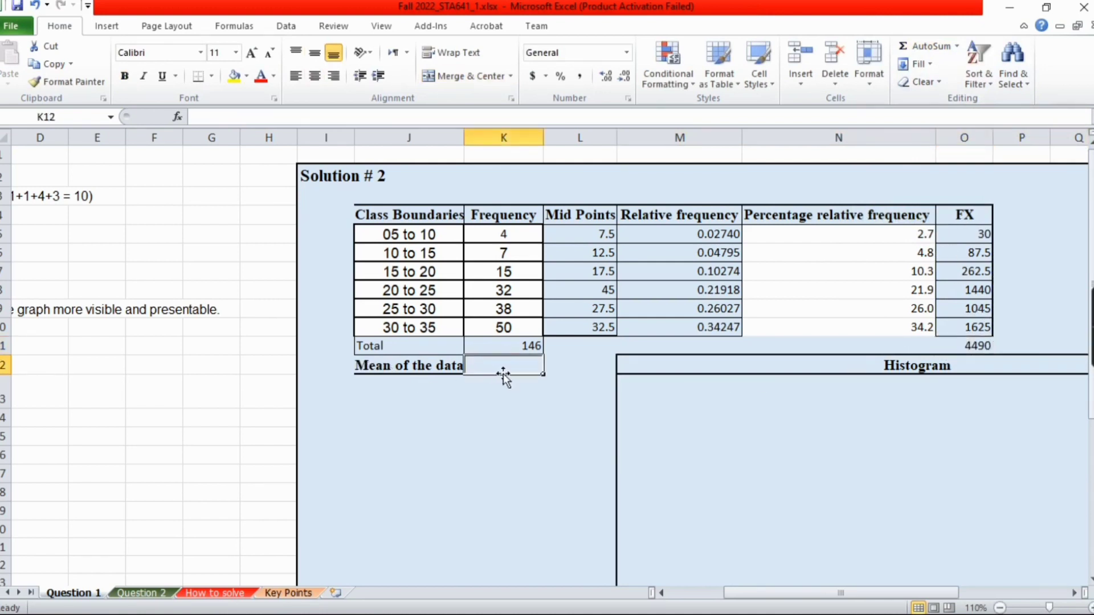
text(=)
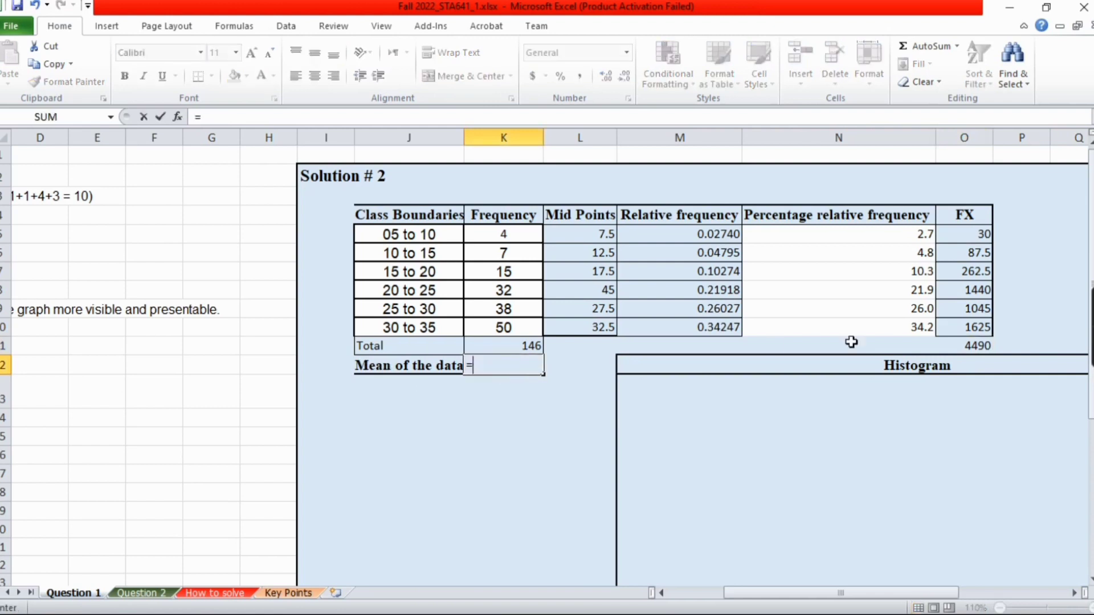
click(987, 346)
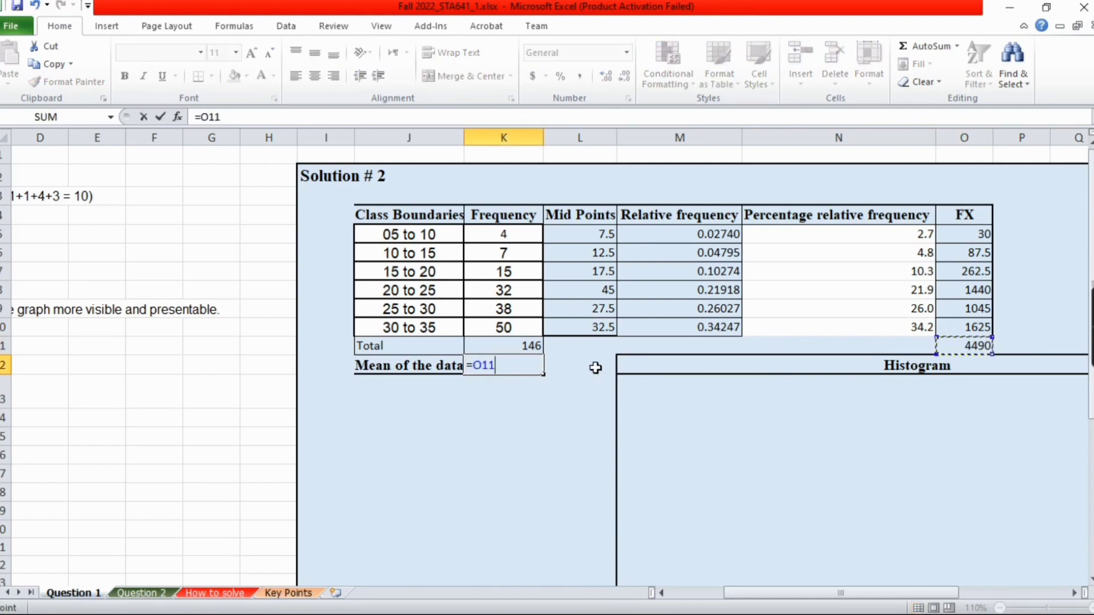
text(/)
click(535, 351)
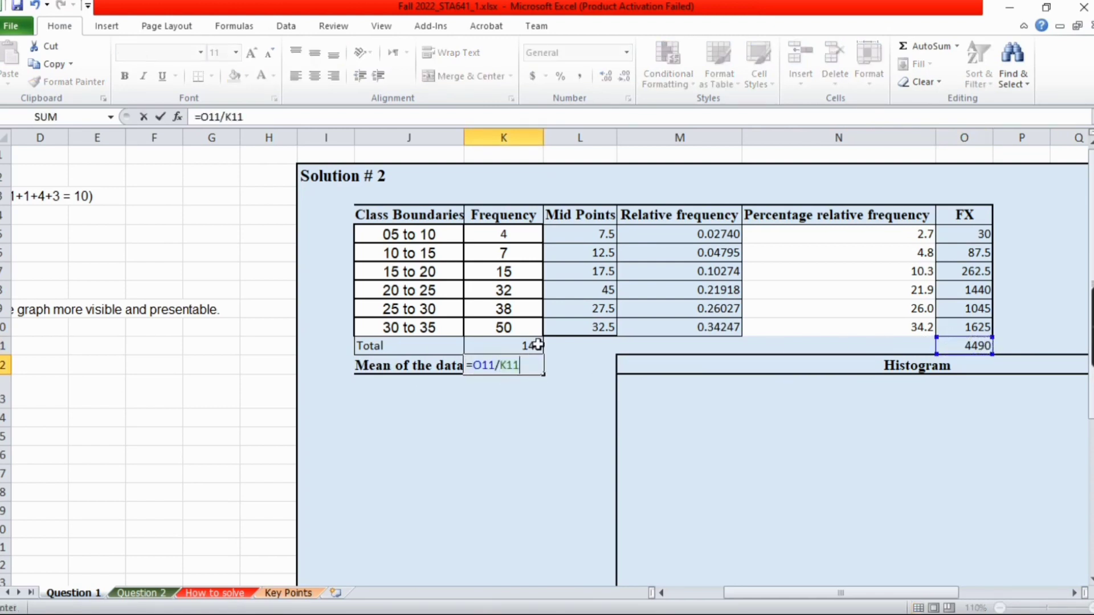
key(Return)
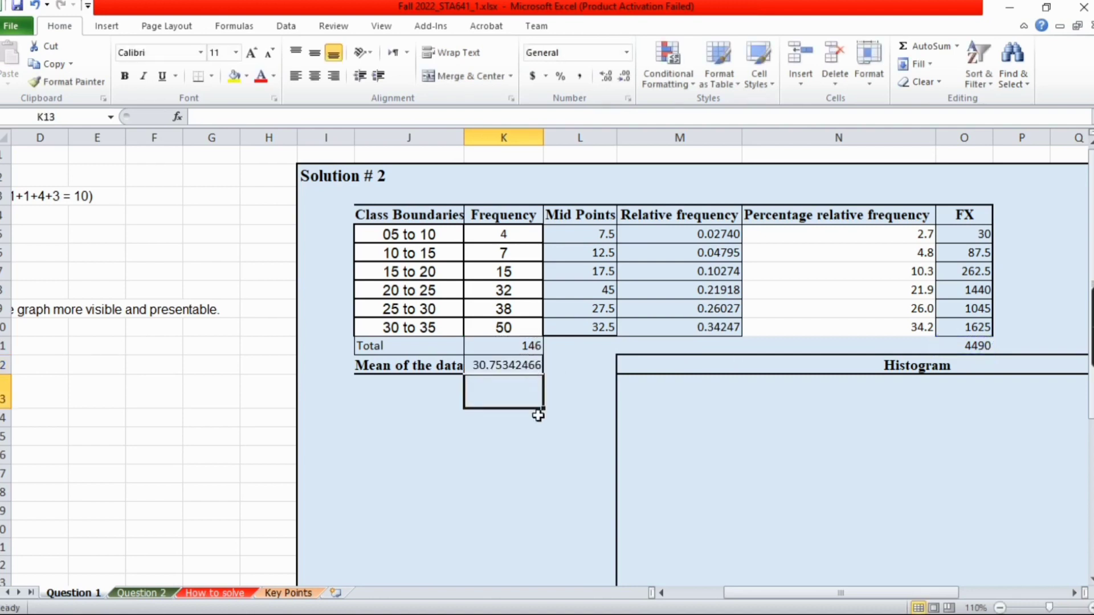
Reduce the mean of the data in K12 to one decimal place
click(507, 366)
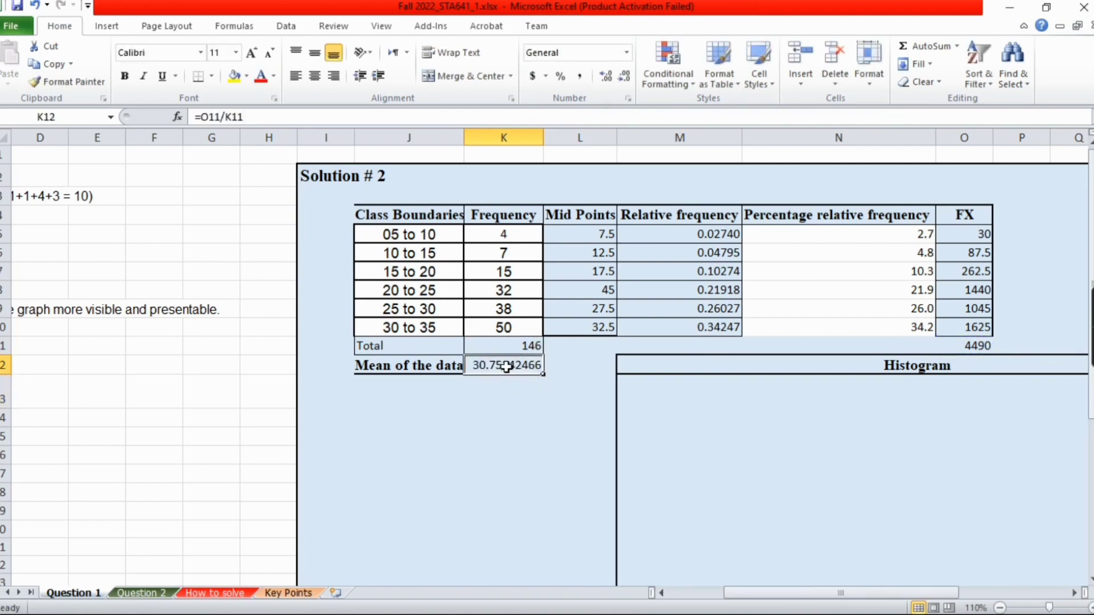
click(623, 77)
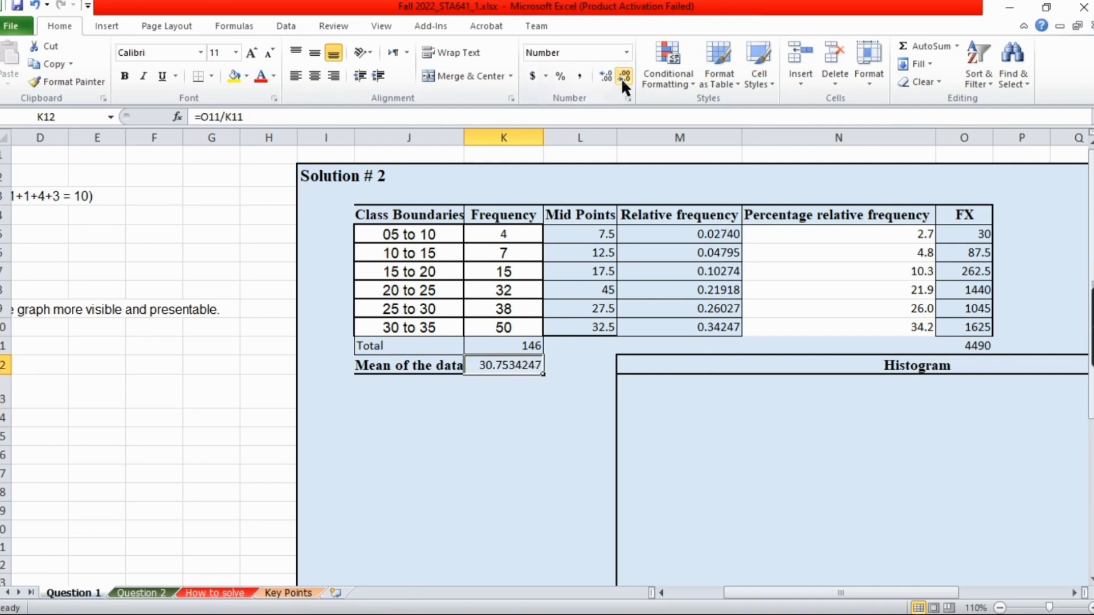
click(624, 76)
click(624, 76)
click(624, 76)
click(625, 75)
click(720, 414)
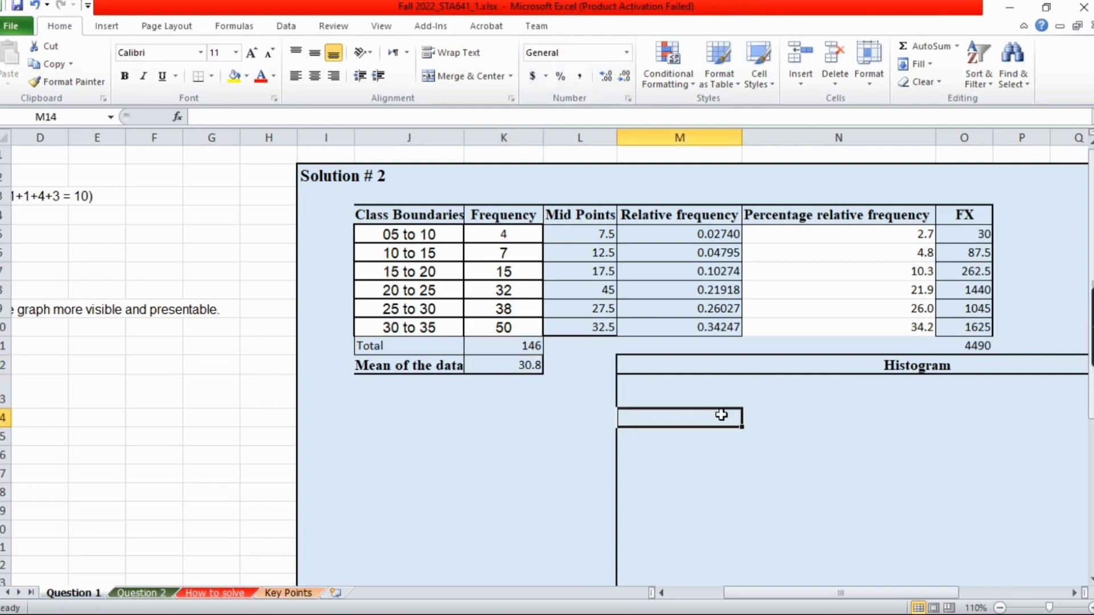
Insert a 2-D clustered column chart from the Frequency column, K4:K10, including its heading
click(826, 403)
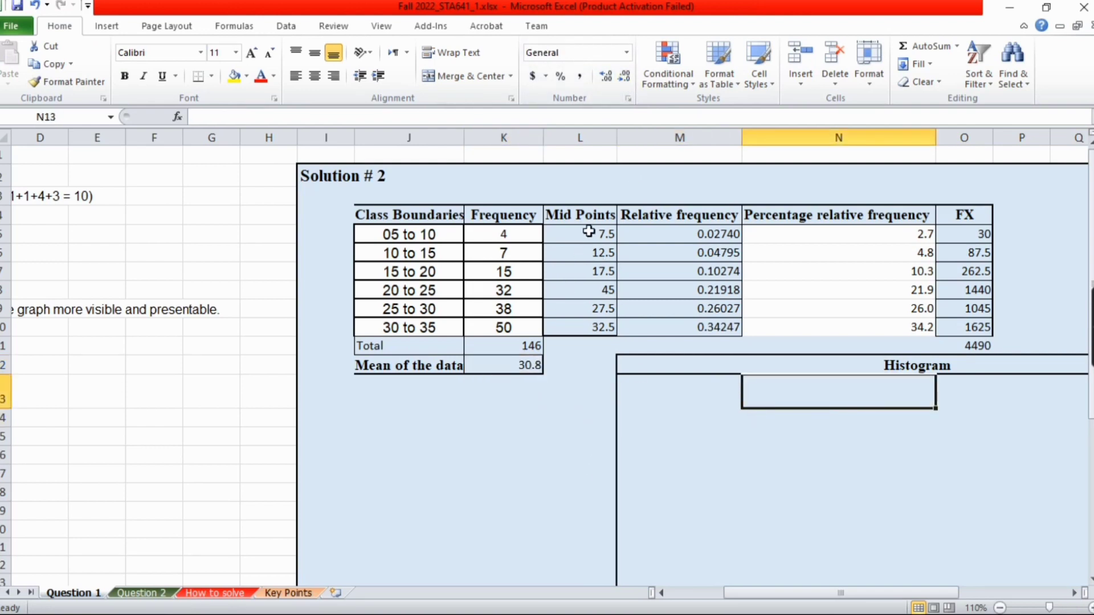
scroll(815, 460, down, 2)
scroll(814, 460, down, 2)
scroll(835, 432, up, 3)
drag(501, 215, 520, 327)
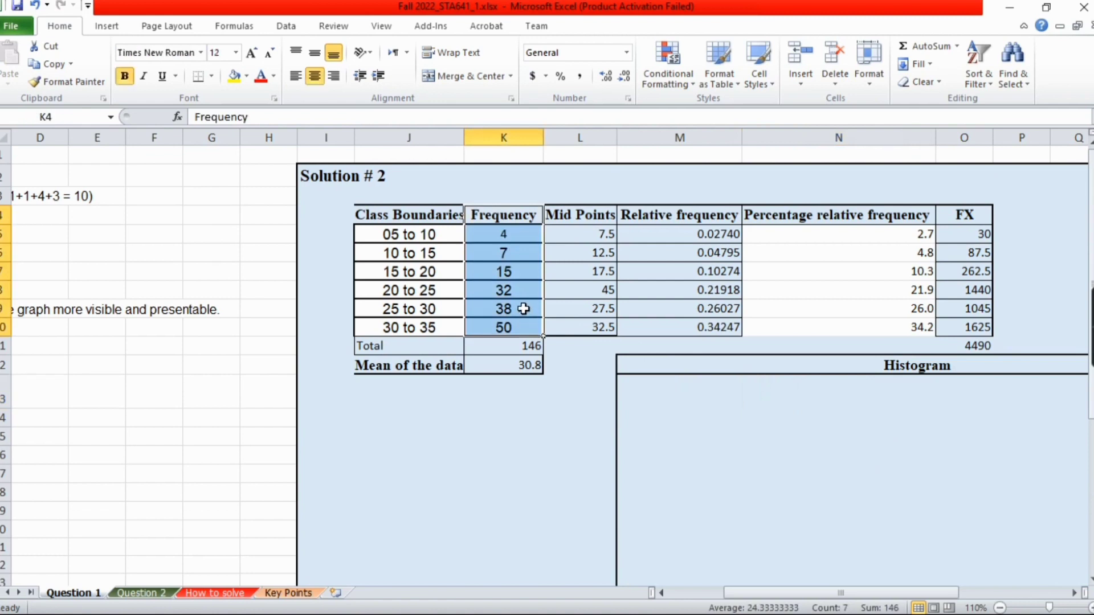
click(99, 27)
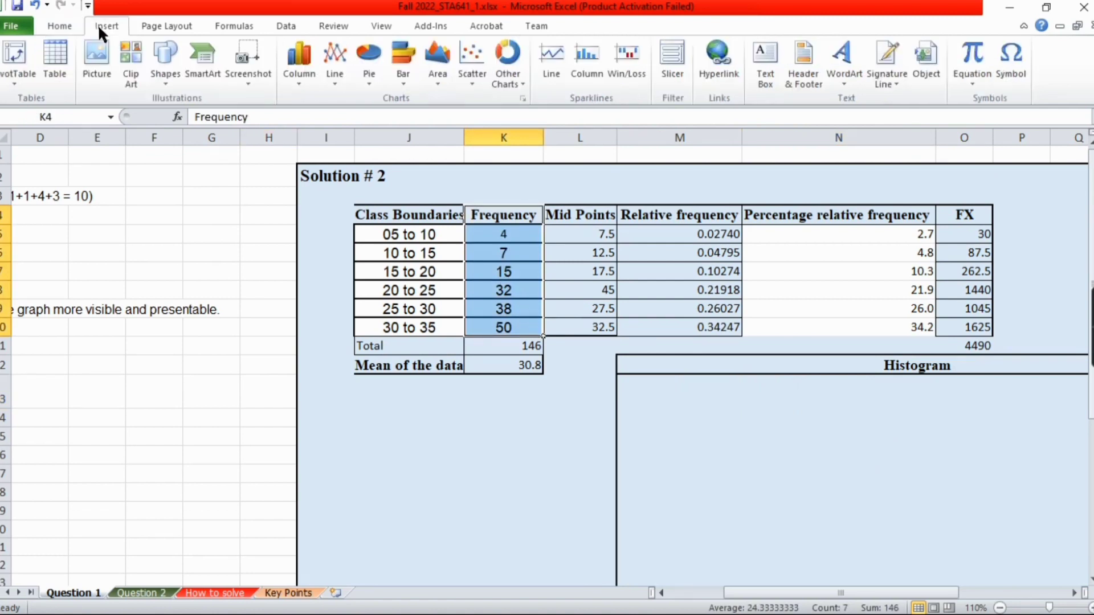
click(299, 57)
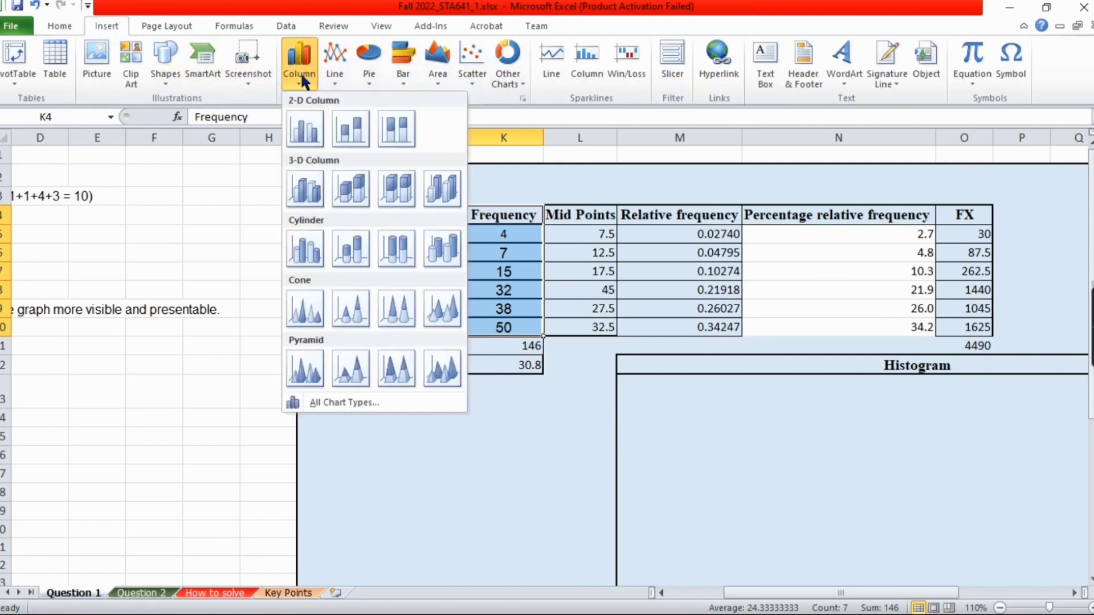
click(308, 128)
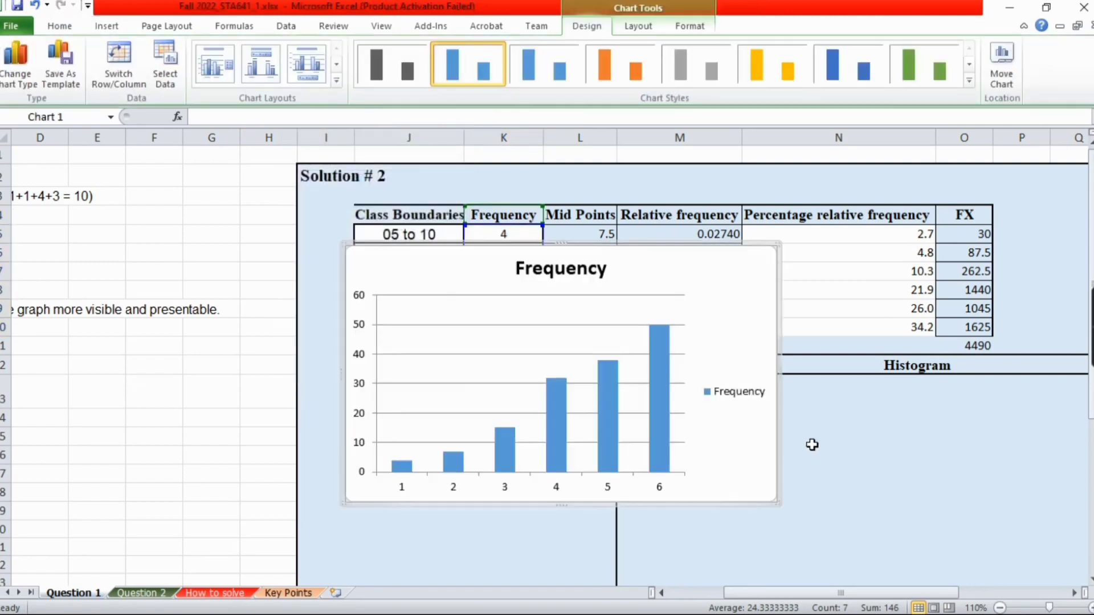
Move the frequency chart under the Histogram heading and apply the chart layout with gapless columns and axis titles
scroll(812, 445, down, 2)
drag(671, 189, 960, 346)
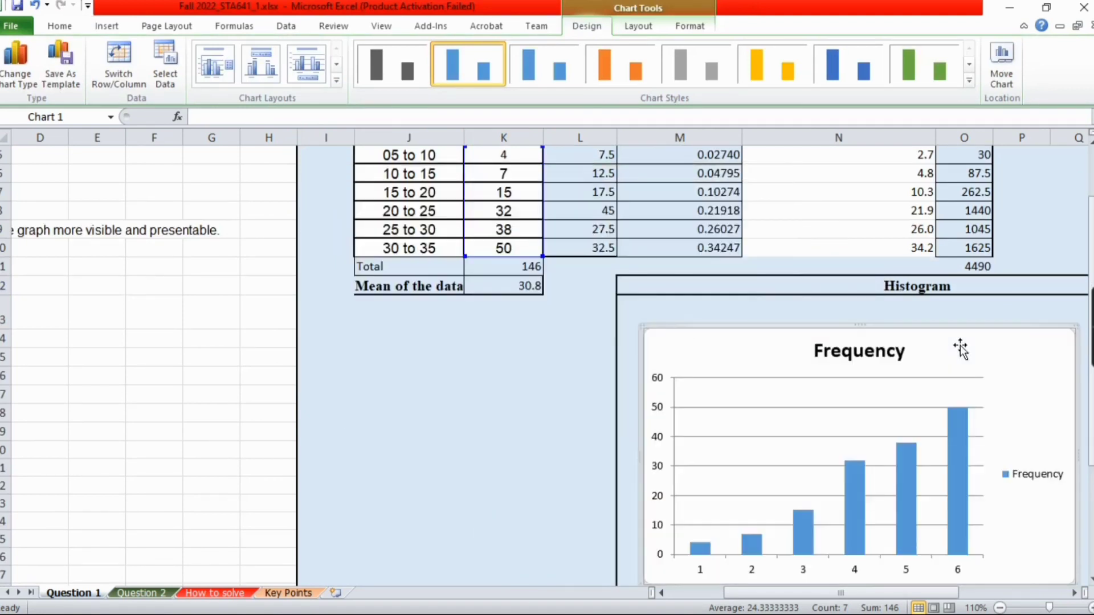
scroll(960, 345, down, 3)
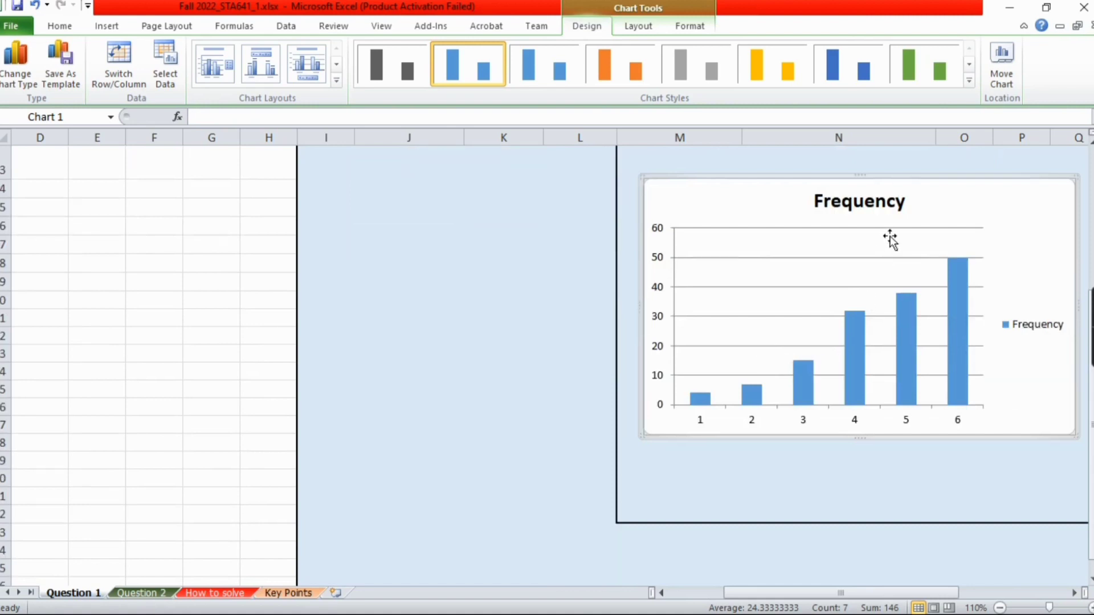
scroll(955, 294, up, 1)
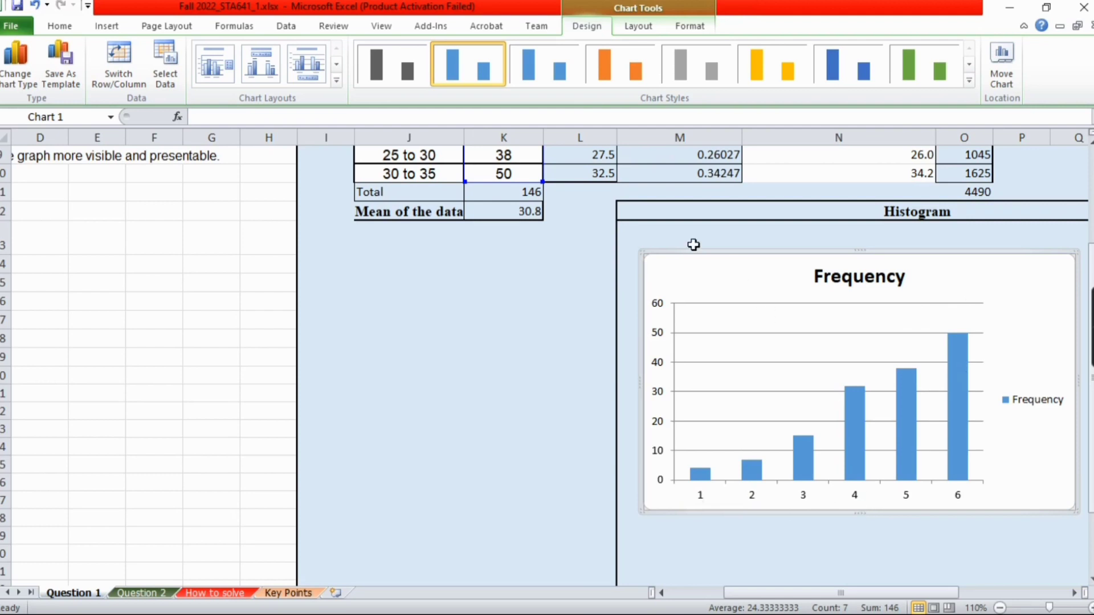
click(335, 65)
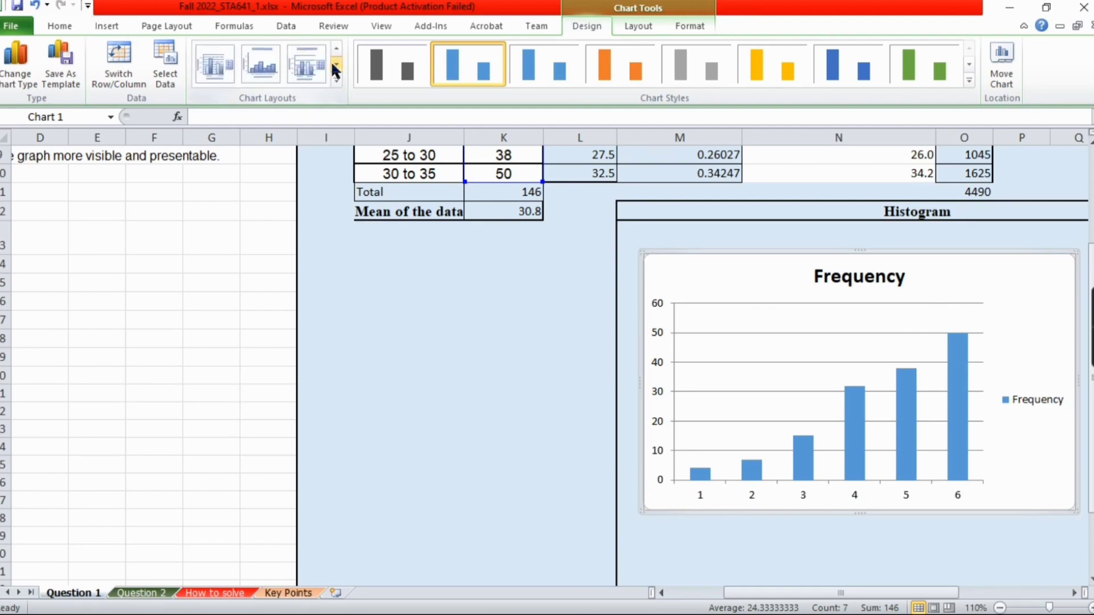
click(260, 57)
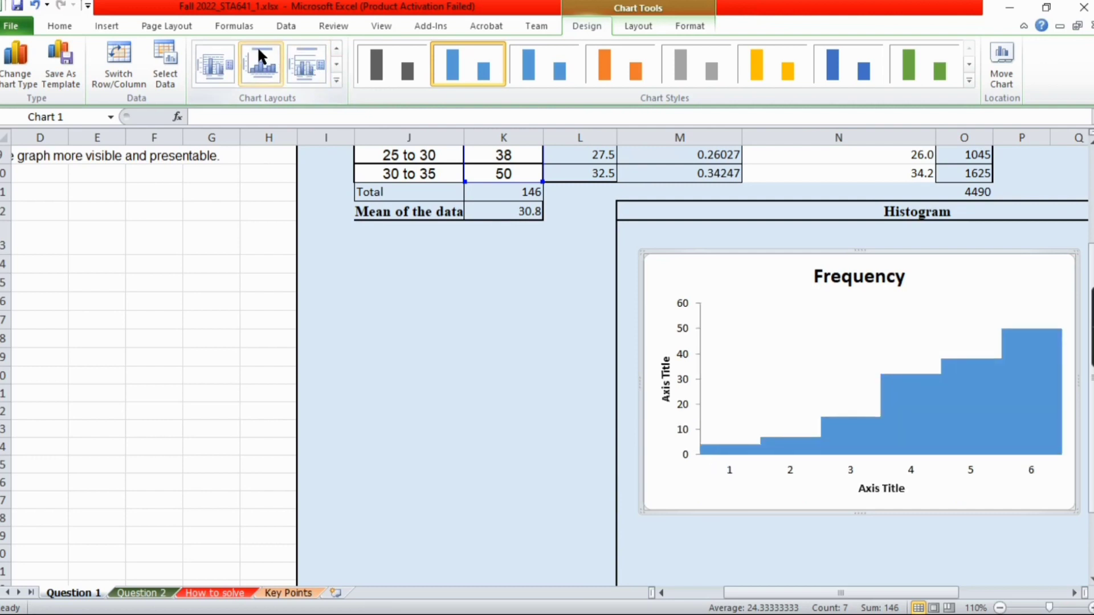
Replace the chart title with Histogram
click(882, 489)
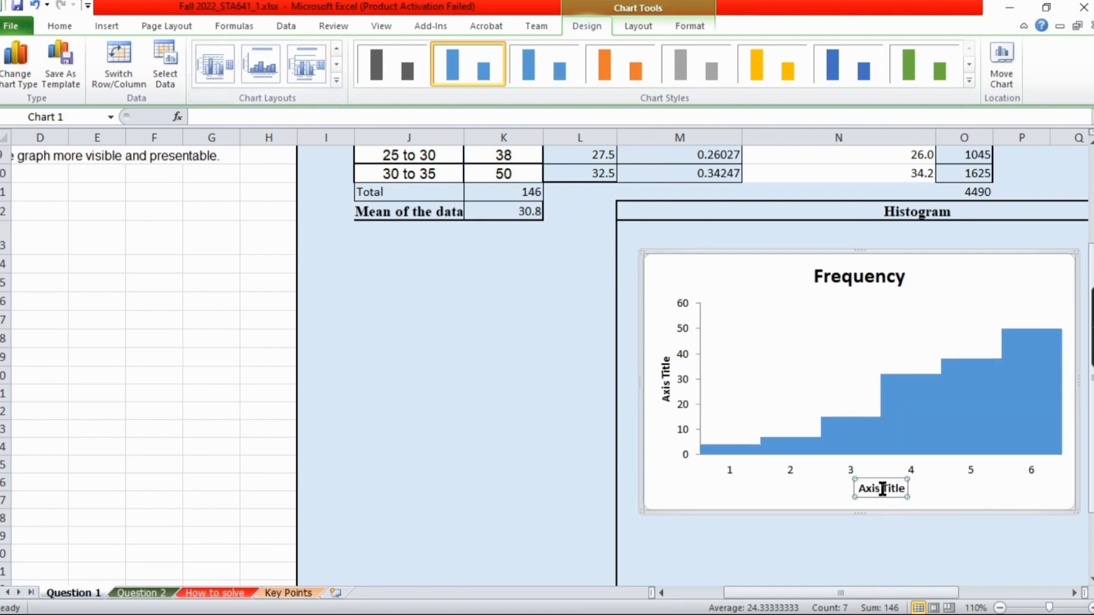
click(851, 278)
click(902, 277)
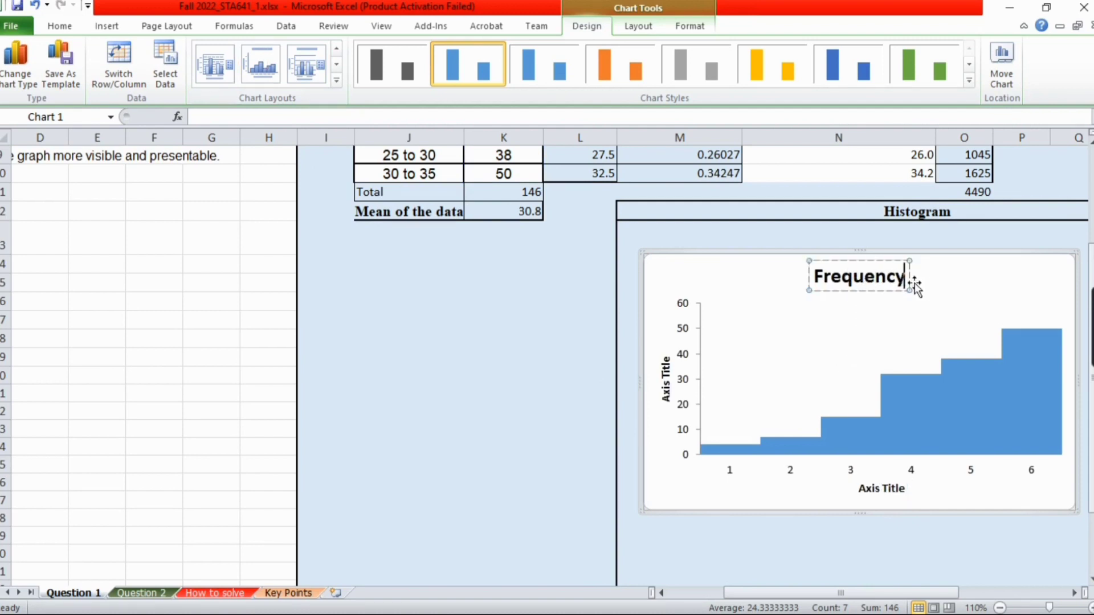
key(BackSpace)
key(BackSpace)
key(BackSpace)
key(BackSpace)
key(BackSpace)
key(BackSpace)
key(BackSpace)
key(BackSpace)
key(BackSpace)
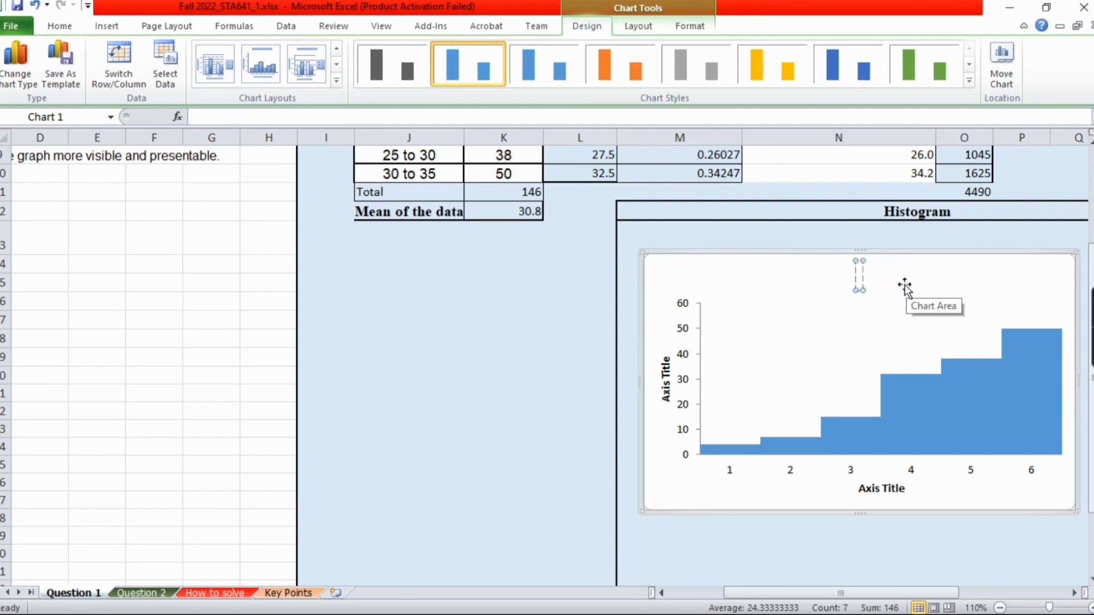
text(Hist)
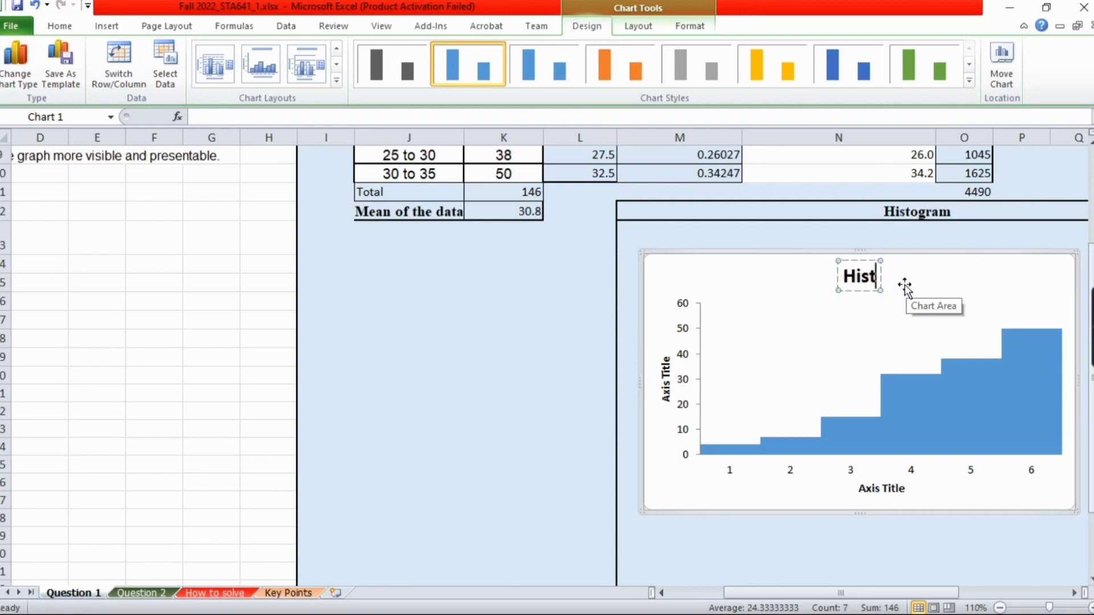
text(ogram)
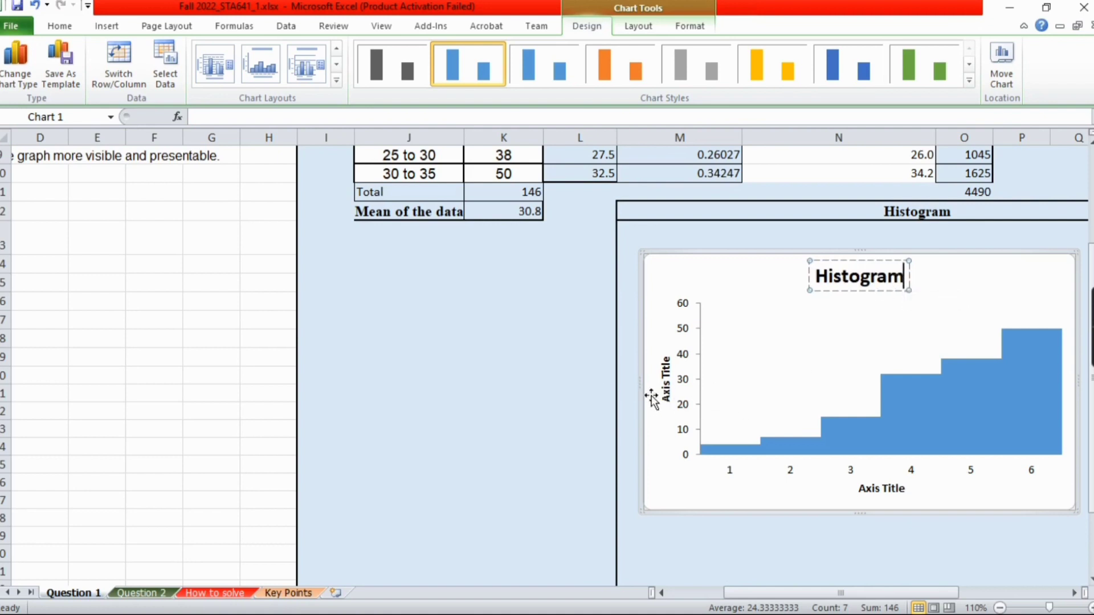
Set the vertical axis title of the histogram to Frequency
click(661, 379)
click(665, 377)
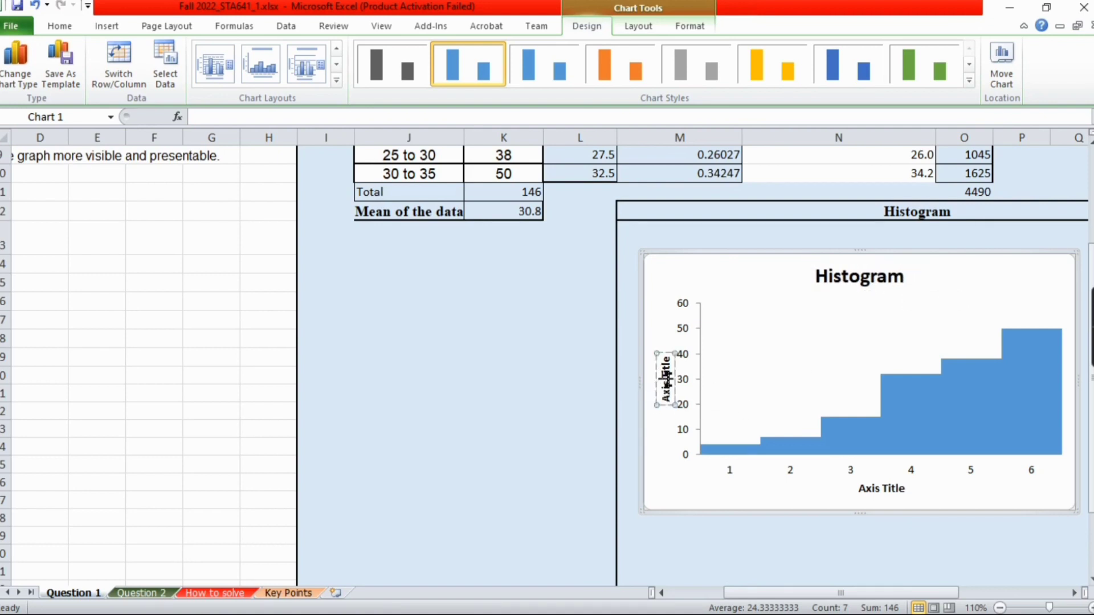
click(286, 115)
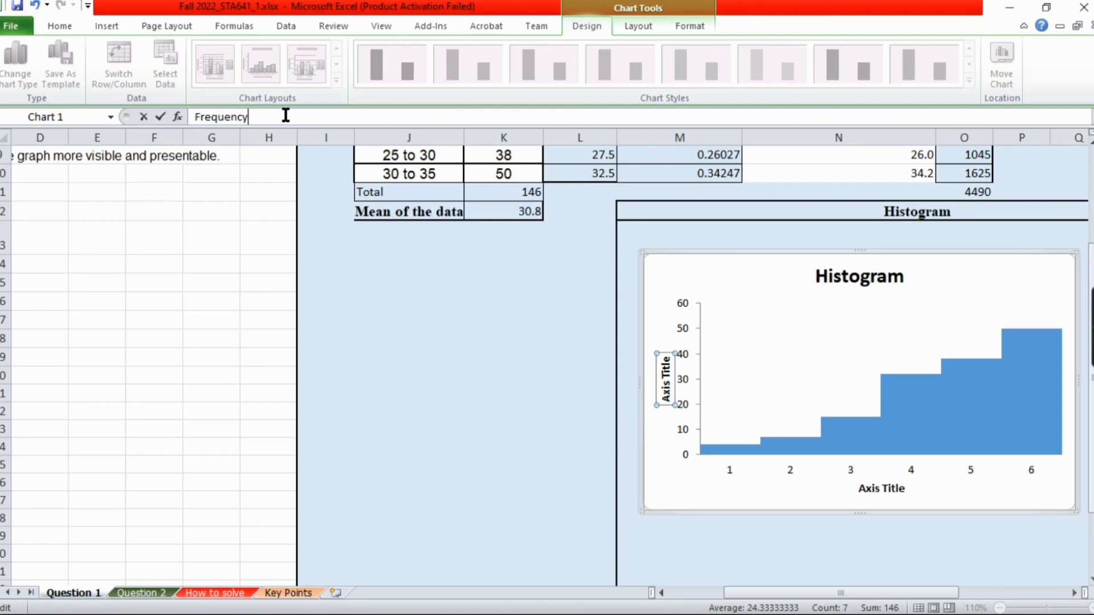
key(Return)
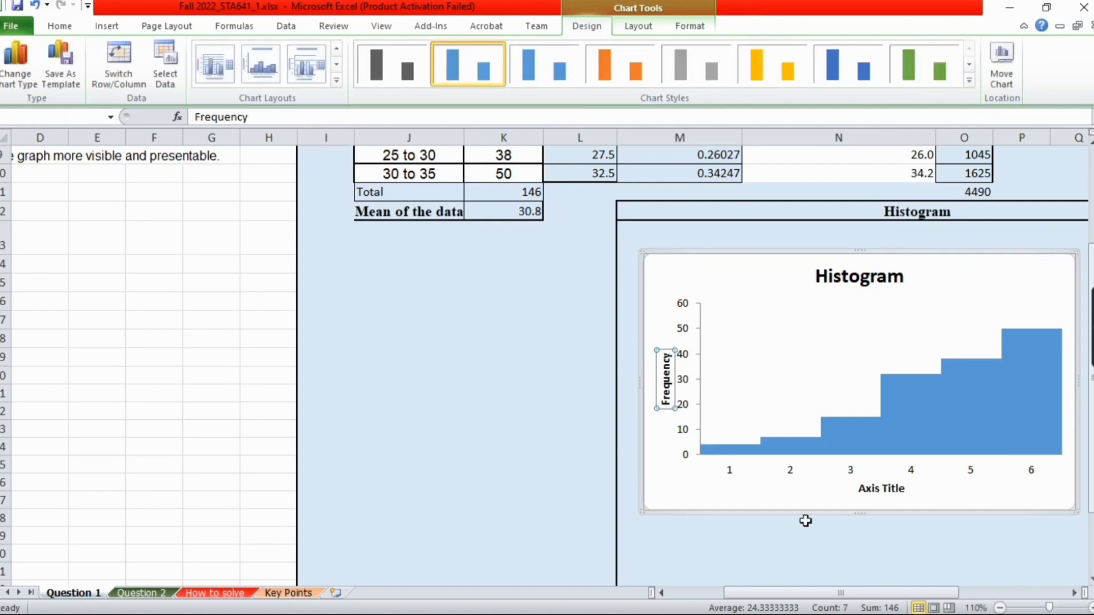
Set the horizontal axis title of the histogram to Midpoints
click(880, 489)
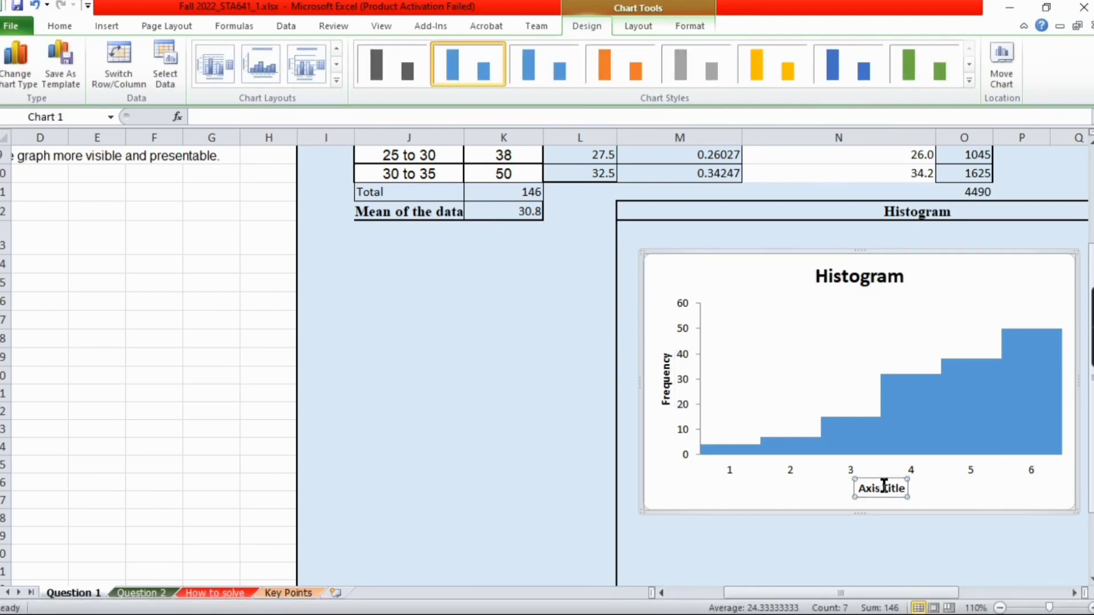
key(Delete)
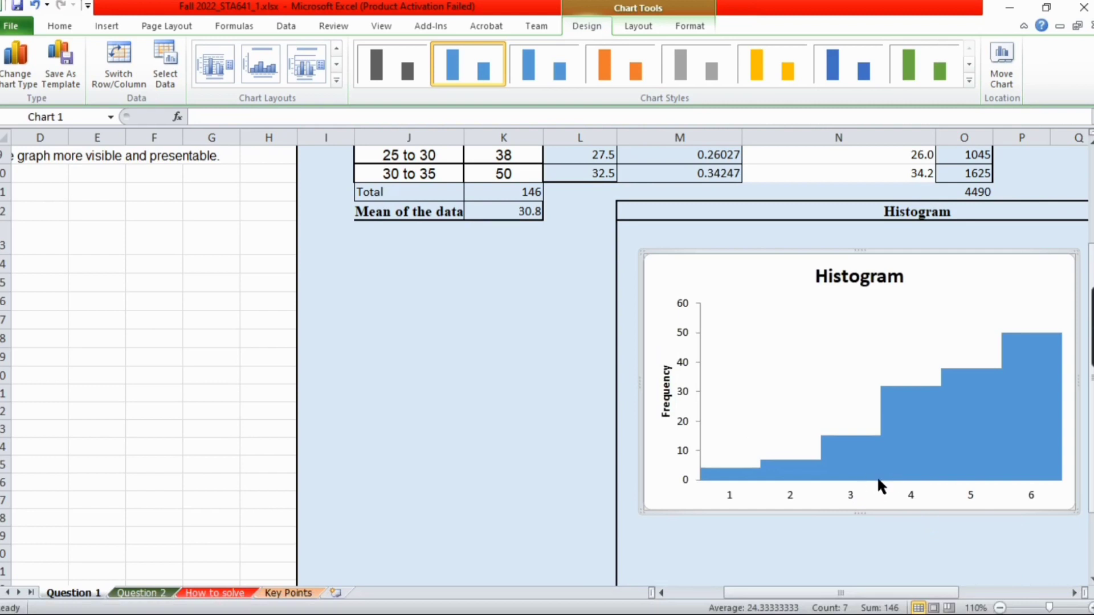
key(ctrl+z)
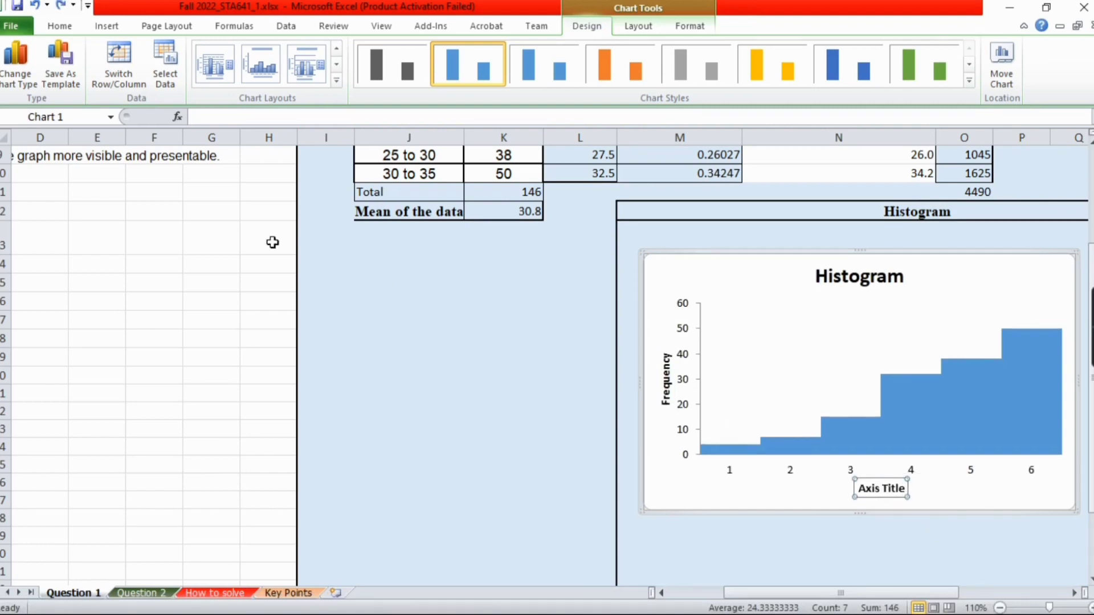
click(278, 120)
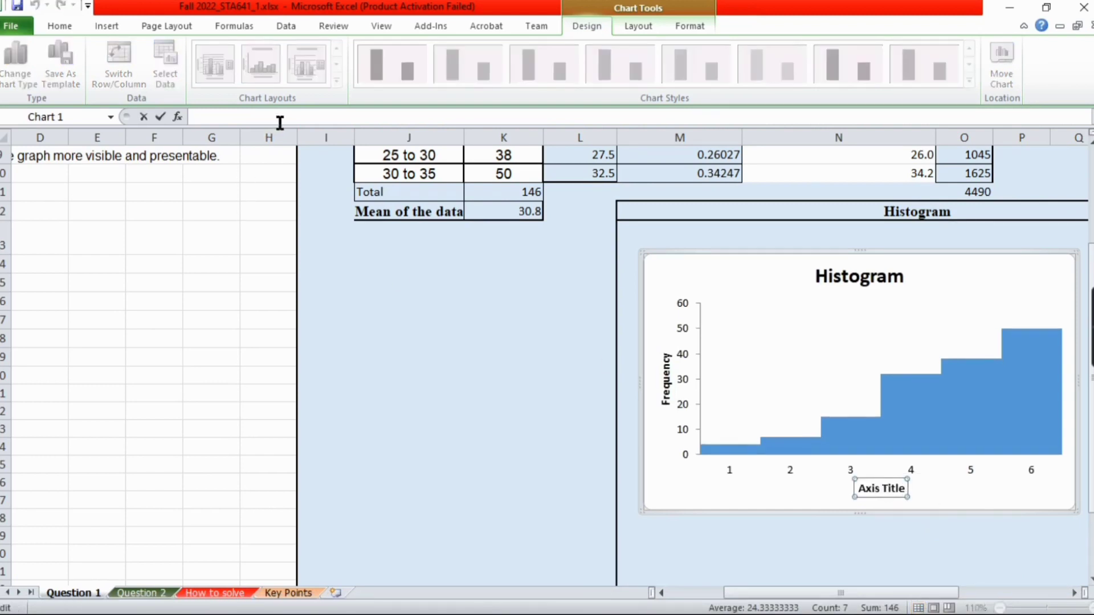
text(Mid)
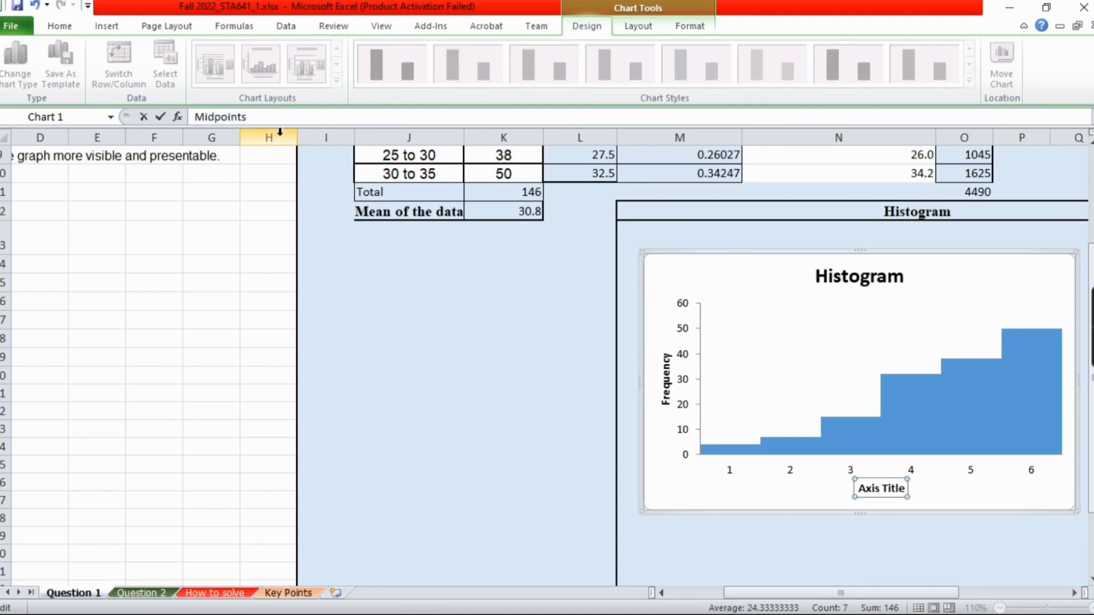
text(points)
key(Return)
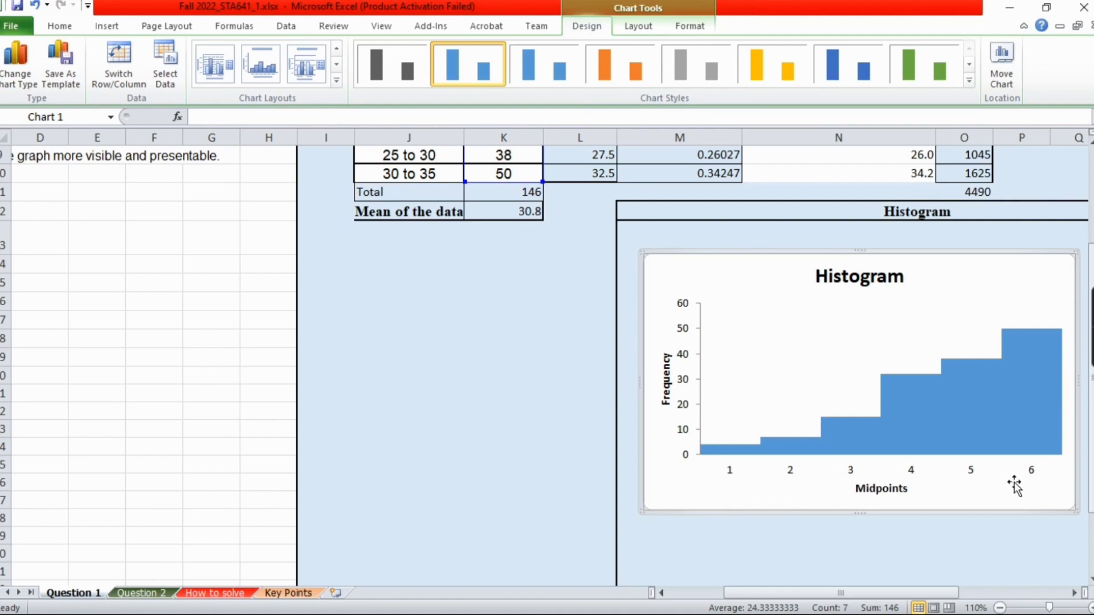
Set the histogram's horizontal axis labels to the Mid Points values in L5:L10
scroll(787, 454, up, 3)
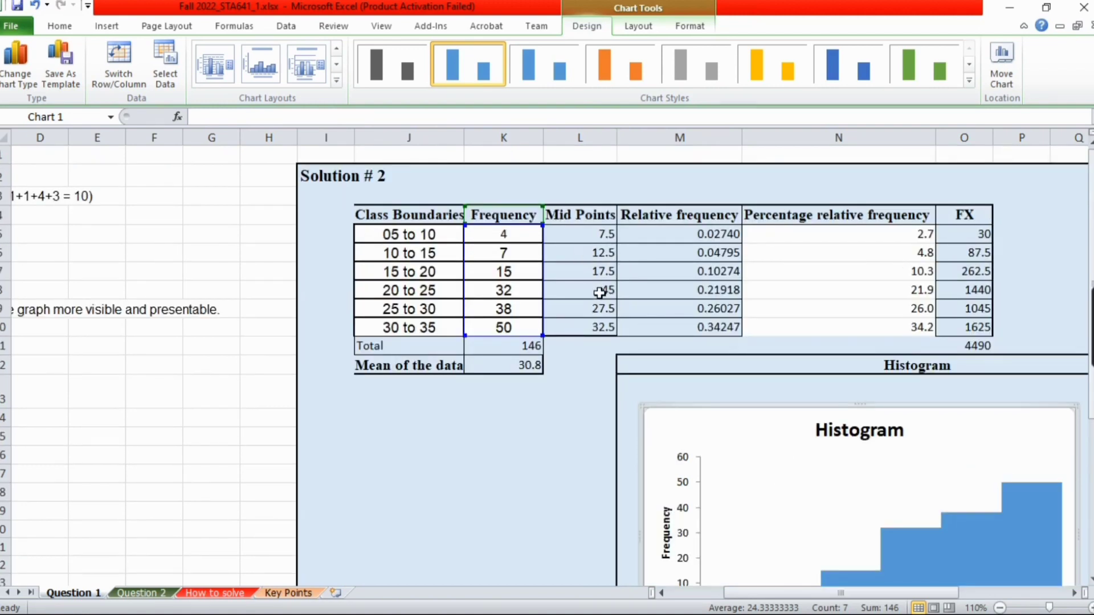
scroll(845, 419, down, 4)
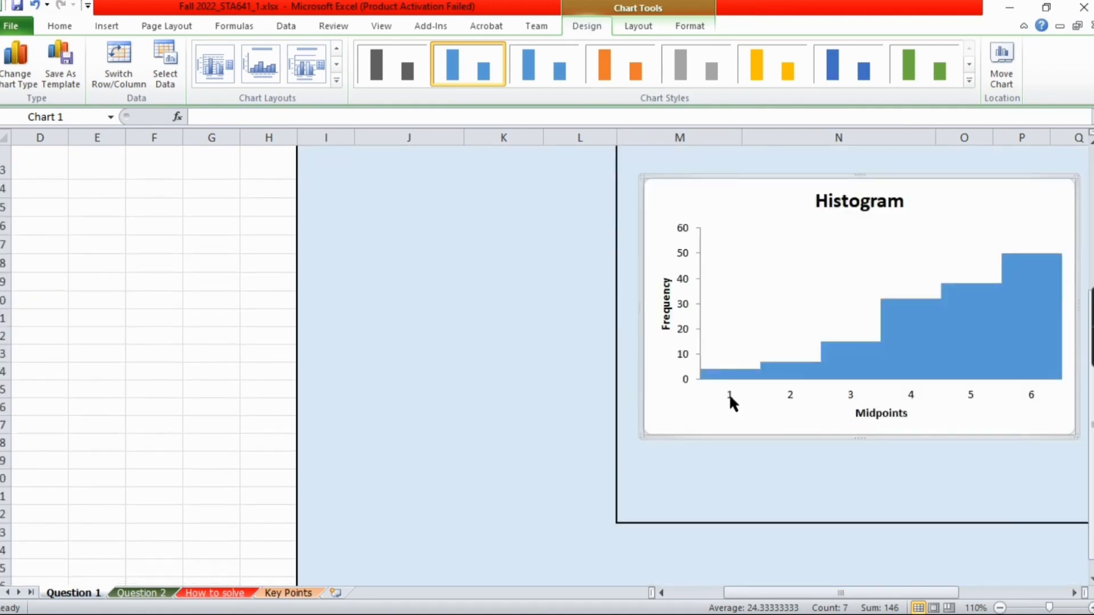
click(729, 396)
right_click(733, 409)
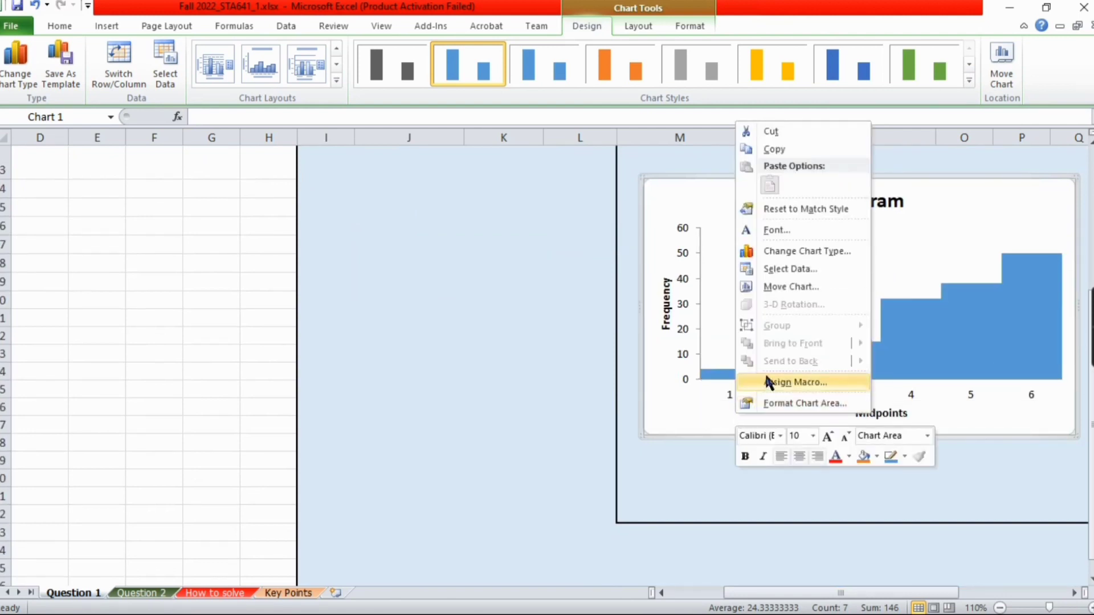
click(797, 268)
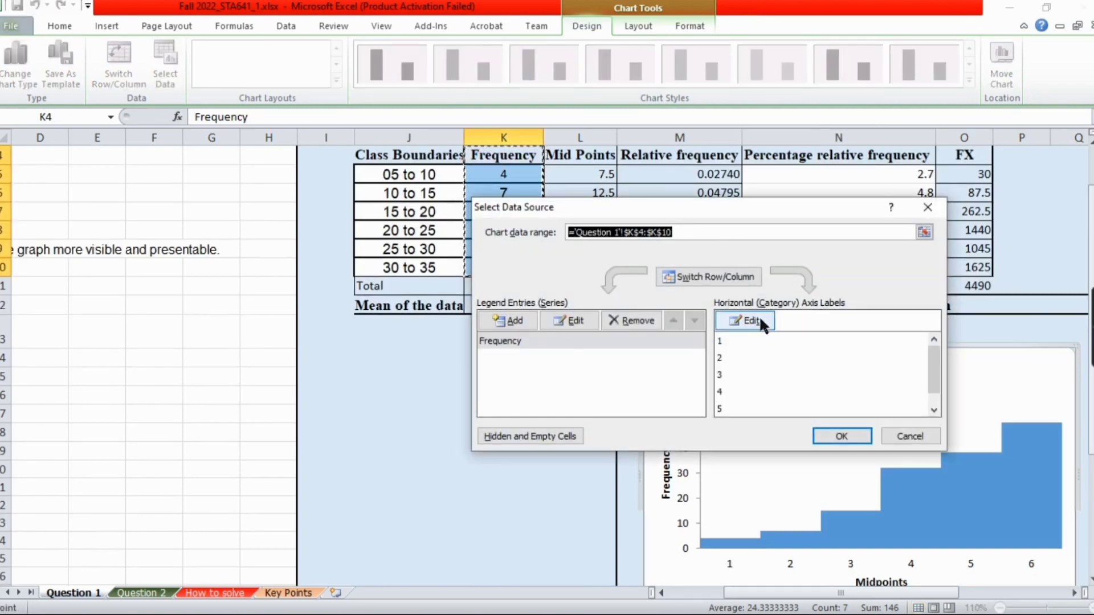
click(759, 320)
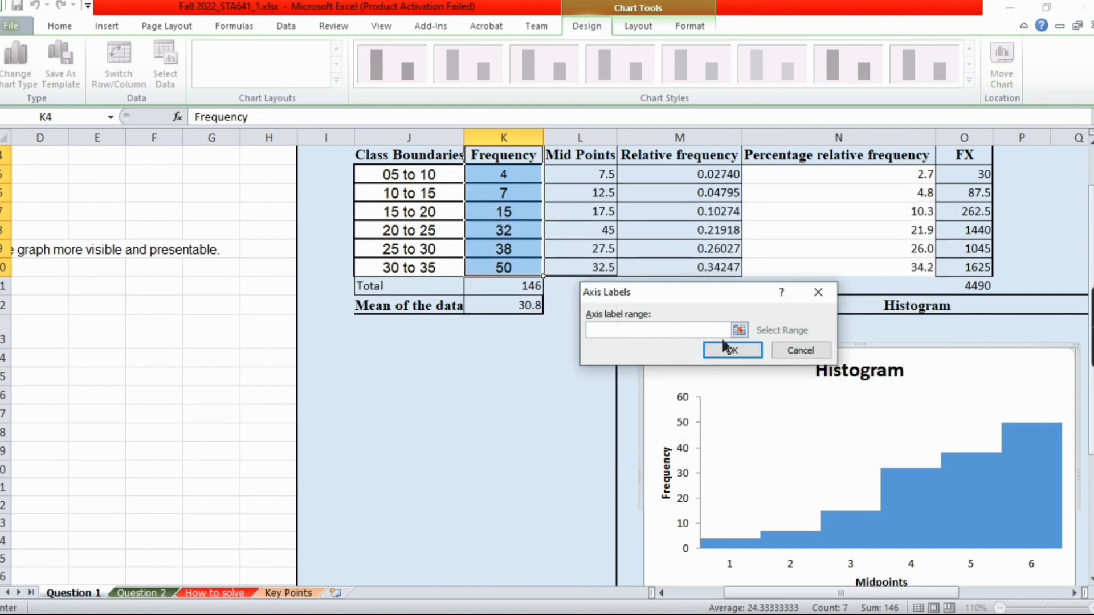
click(739, 330)
scroll(572, 352, up, 1)
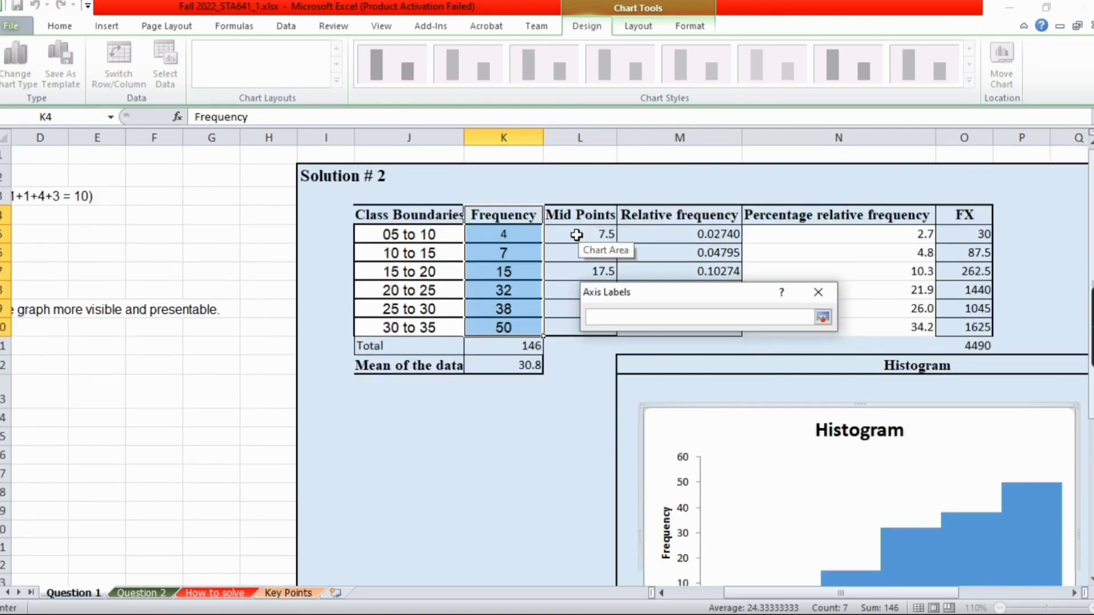
drag(575, 232, 583, 316)
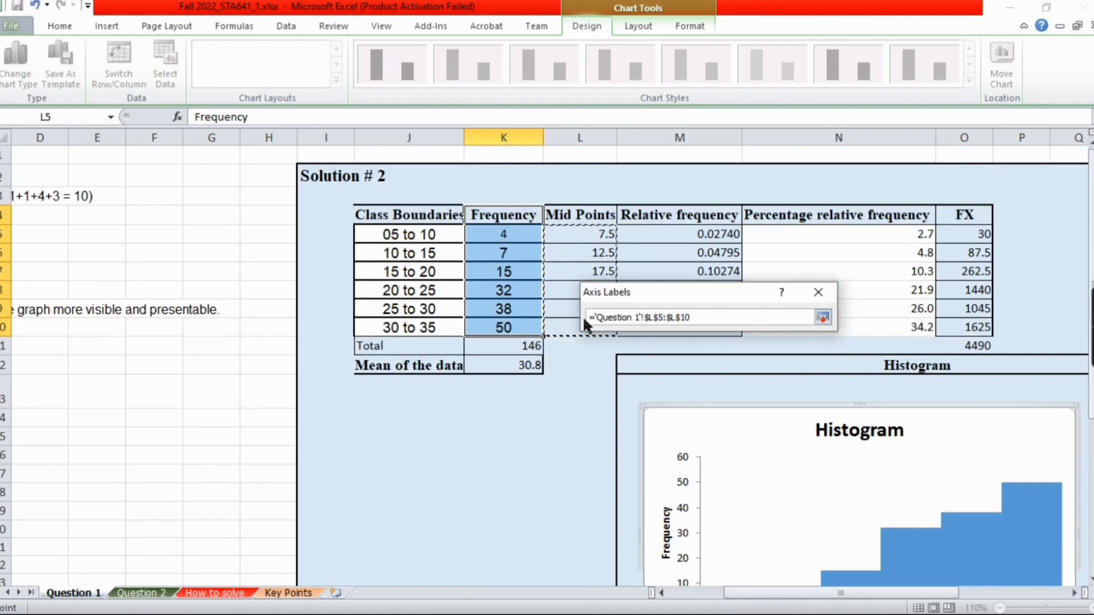
click(822, 316)
click(728, 350)
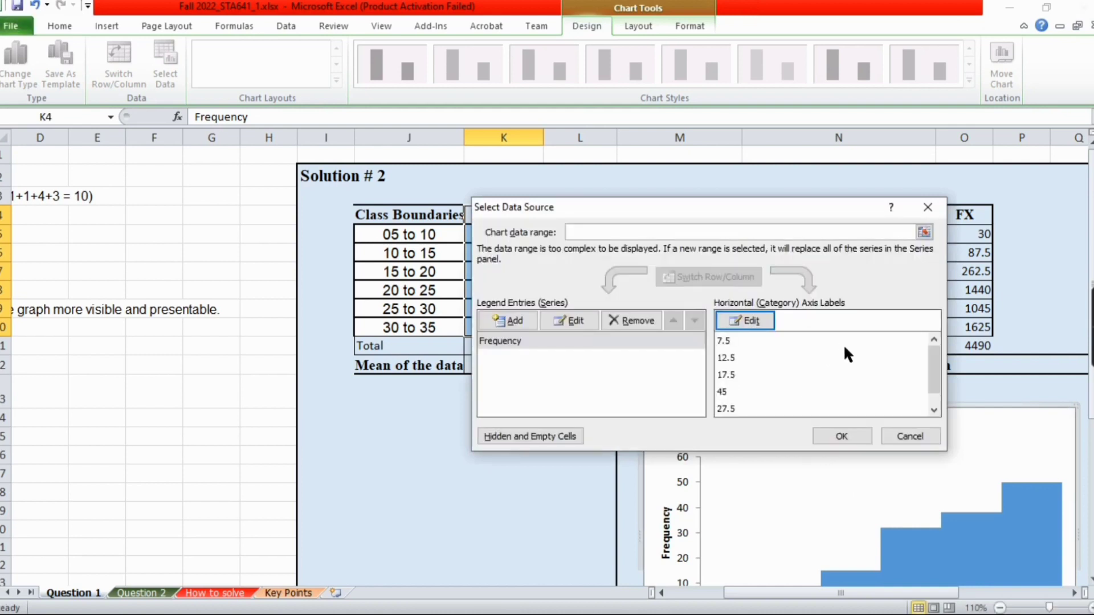
click(841, 443)
scroll(842, 439, down, 3)
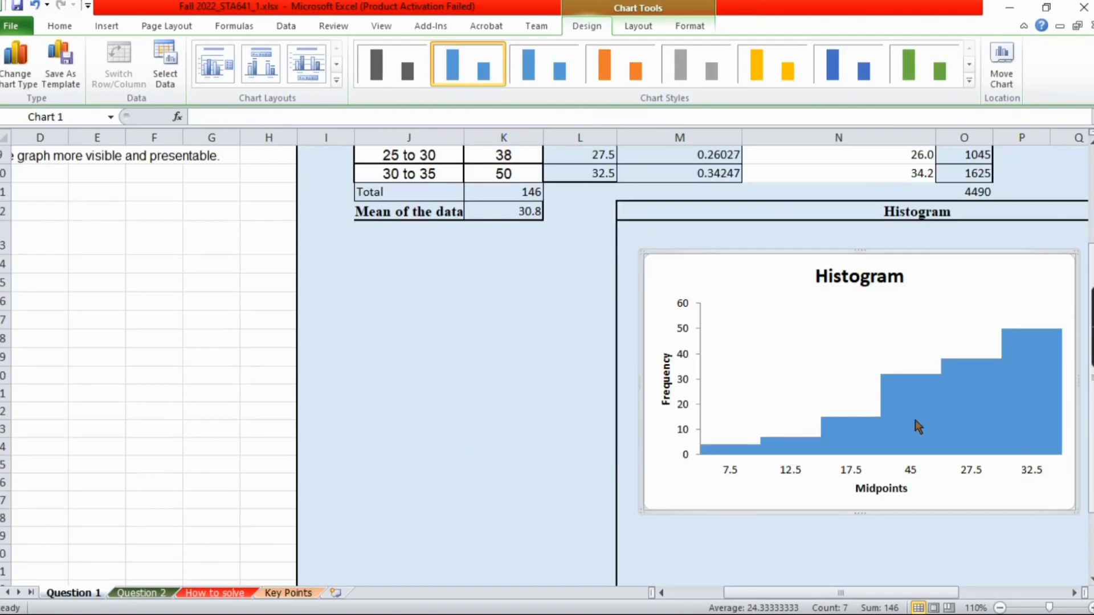
Give the histogram's chart area a solid black border line
right_click(801, 391)
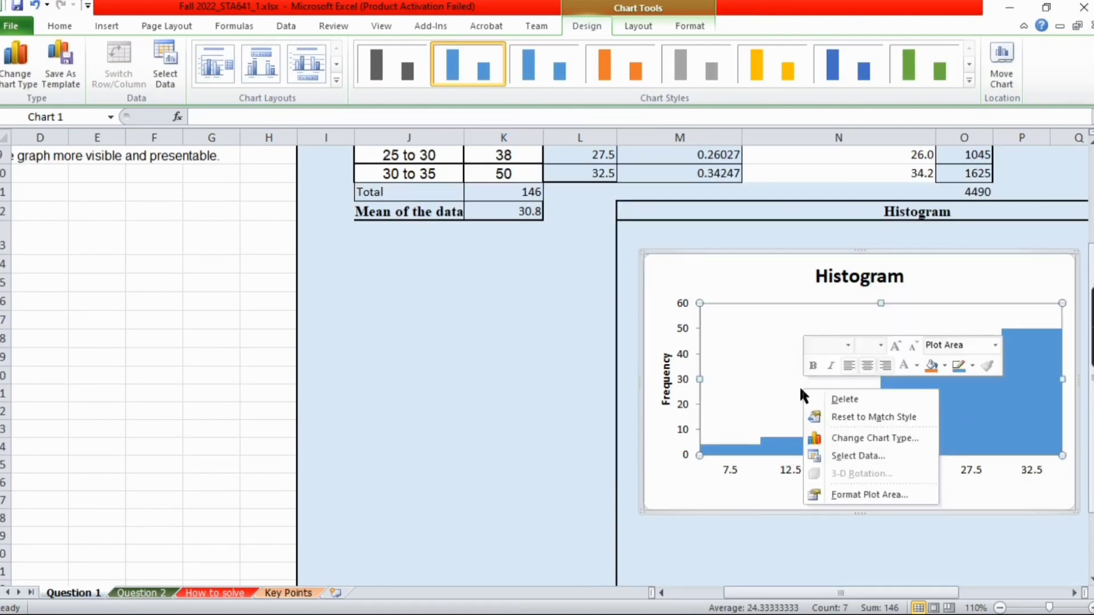
click(735, 490)
scroll(755, 481, down, 1)
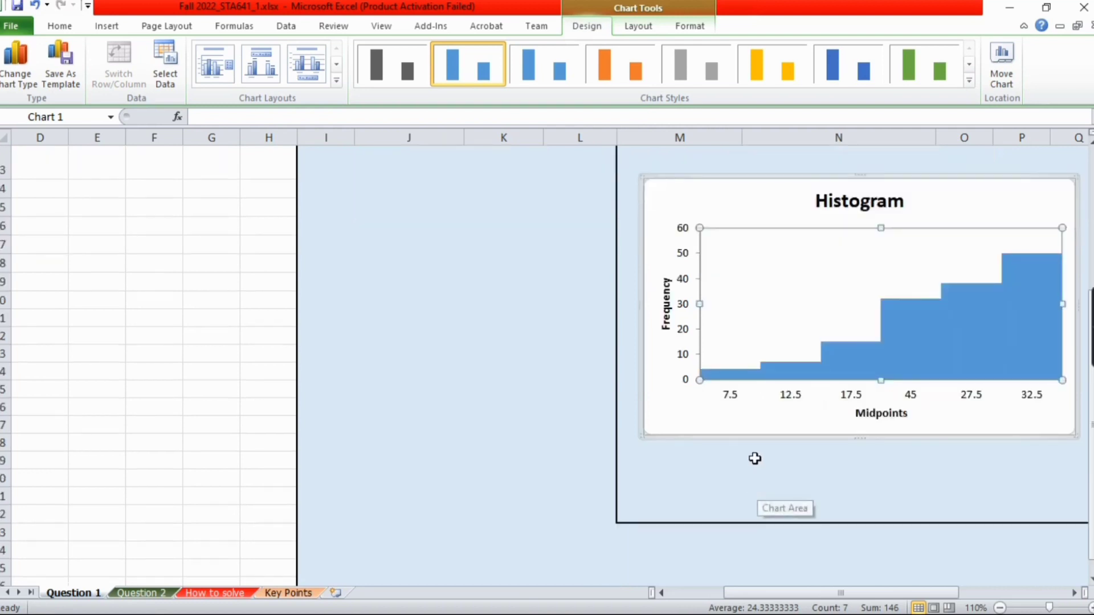
right_click(724, 427)
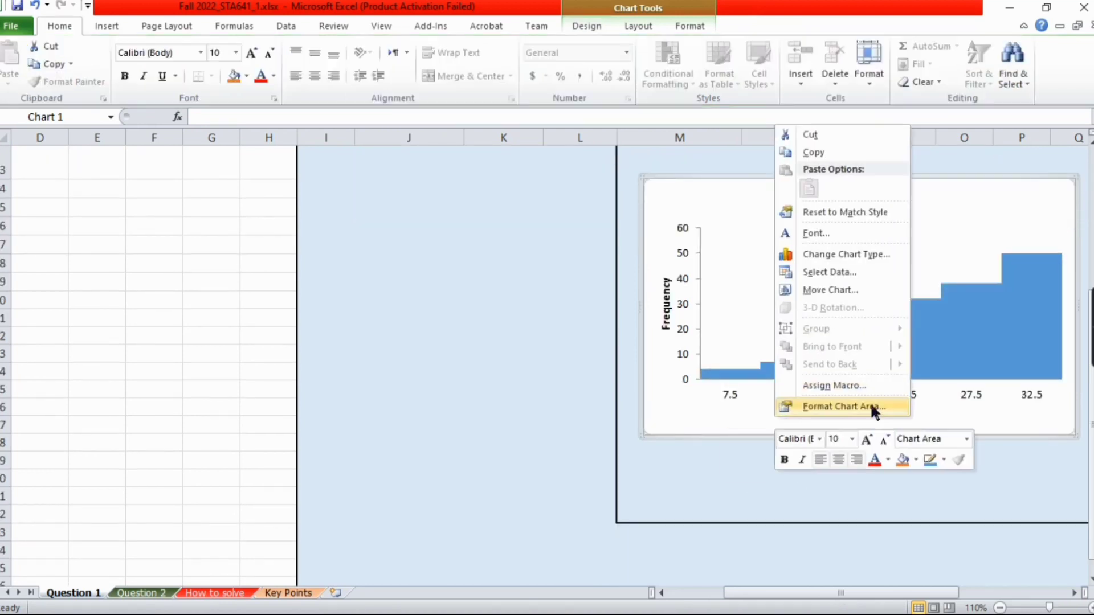
click(877, 406)
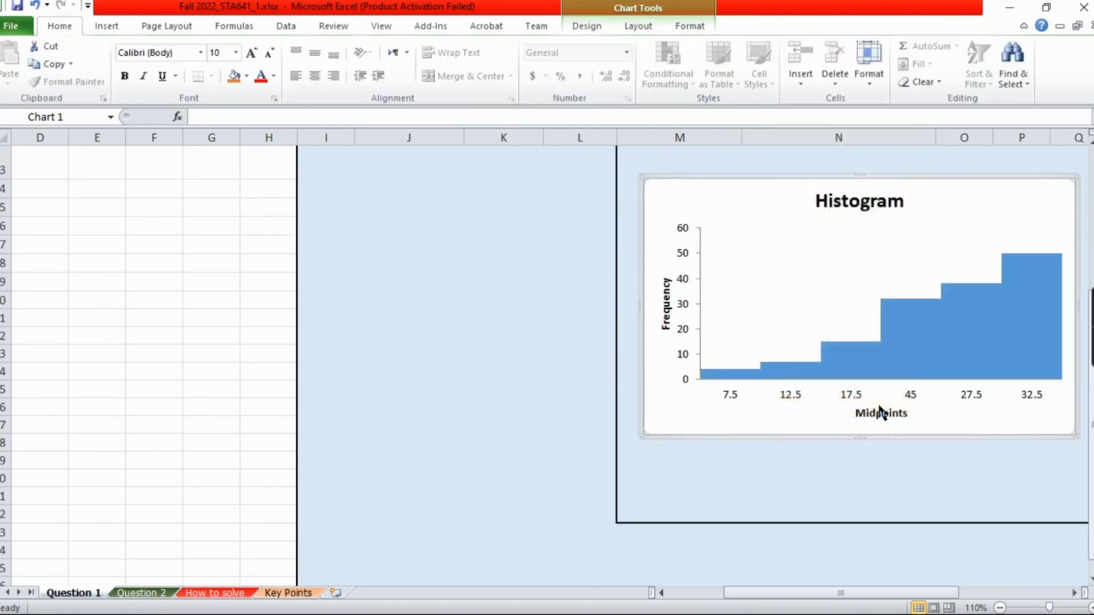
click(409, 148)
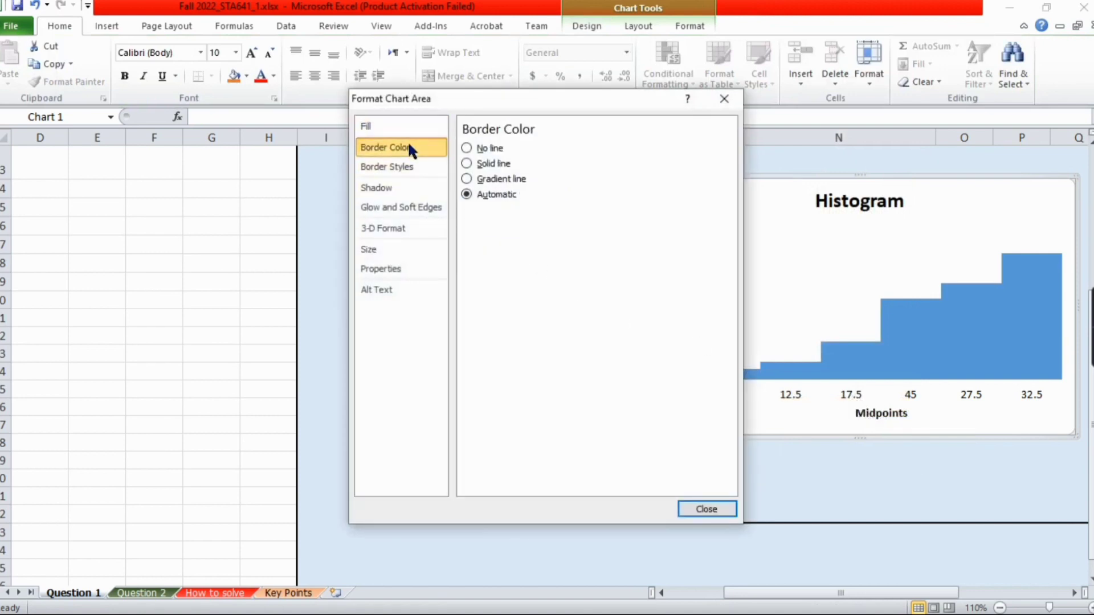
click(467, 163)
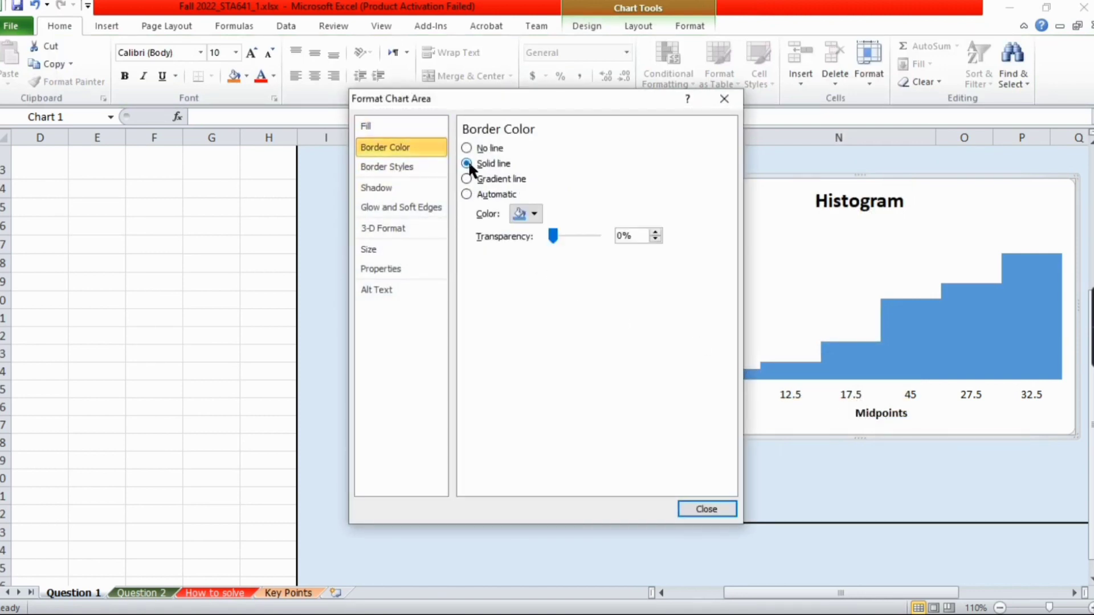
click(535, 213)
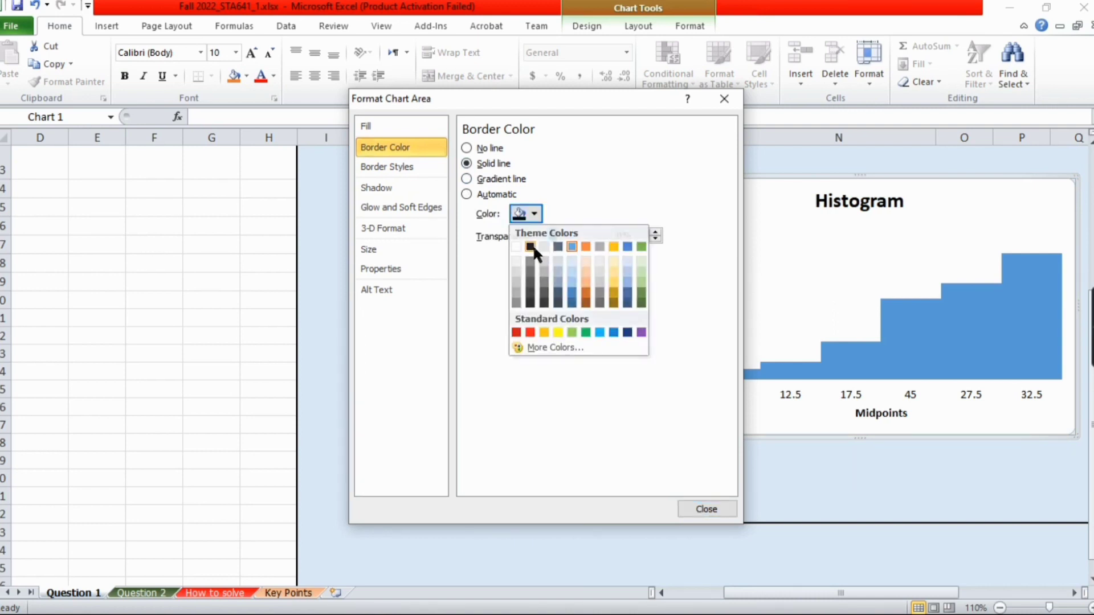
click(532, 246)
click(717, 507)
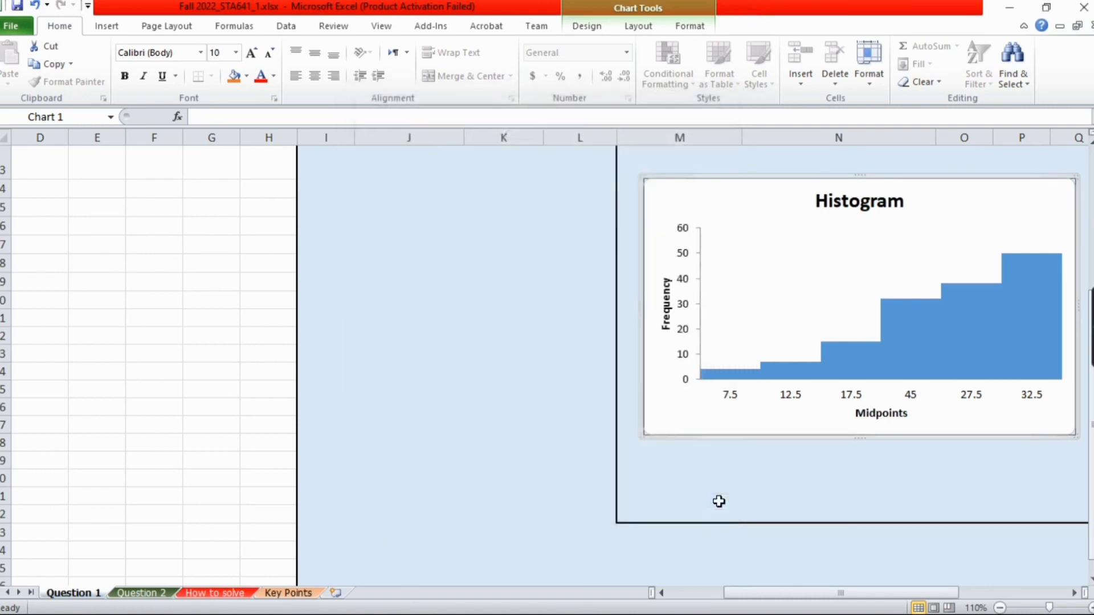
click(787, 439)
click(755, 271)
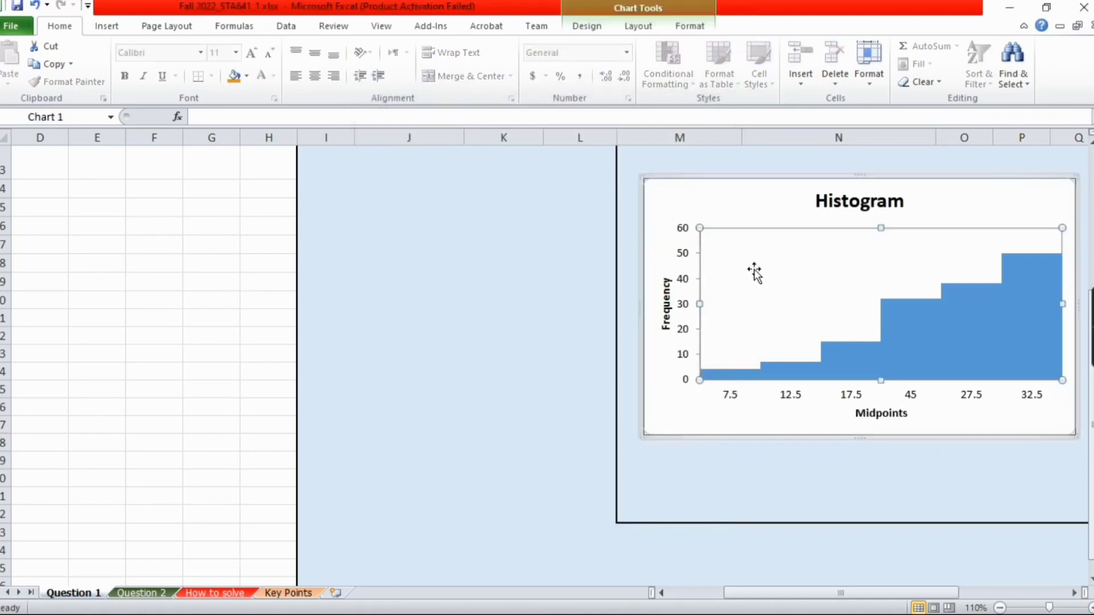
double_click(917, 323)
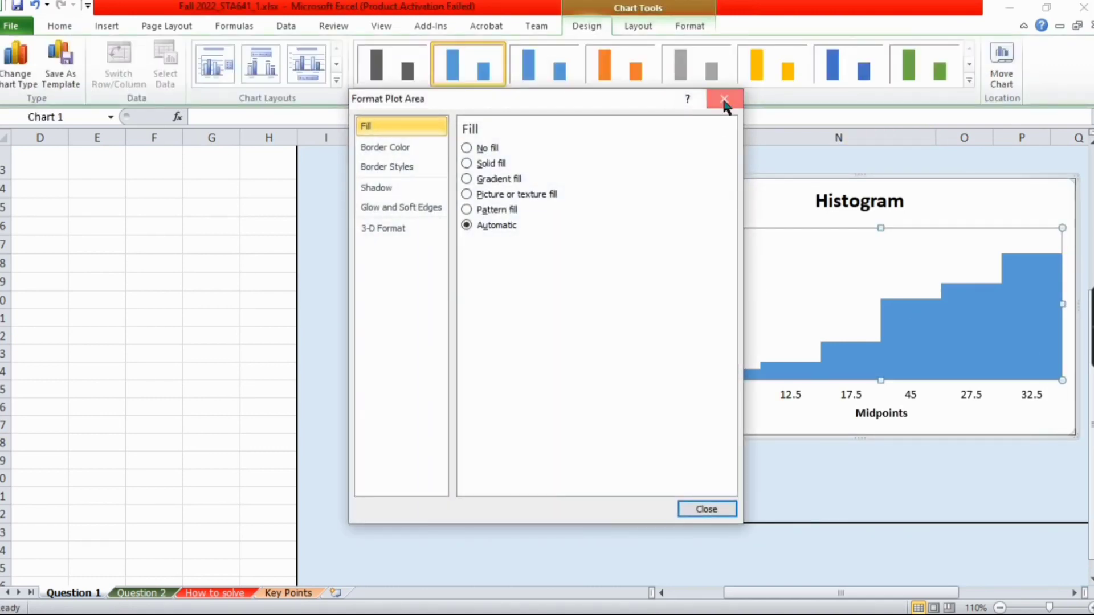
click(724, 99)
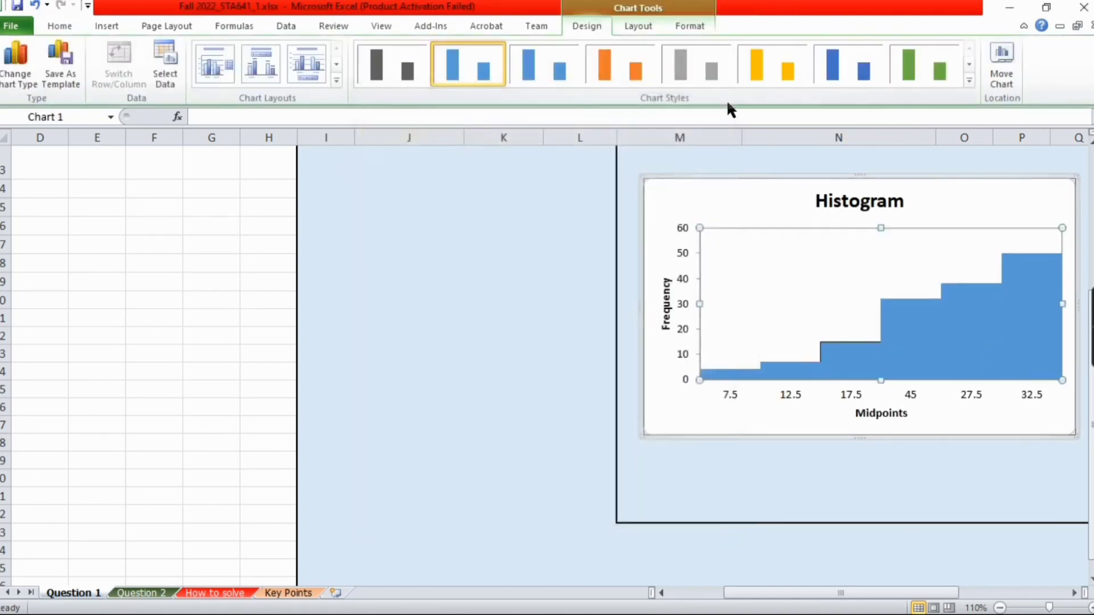
Switch to the Question 2 worksheet
scroll(848, 491, down, 2)
scroll(916, 436, up, 6)
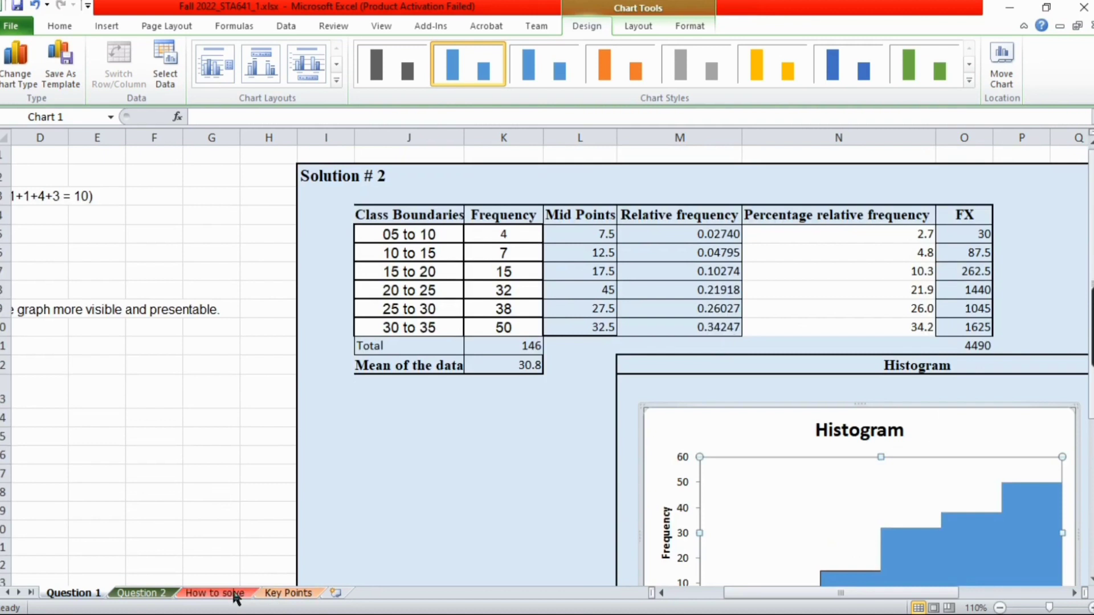
click(140, 592)
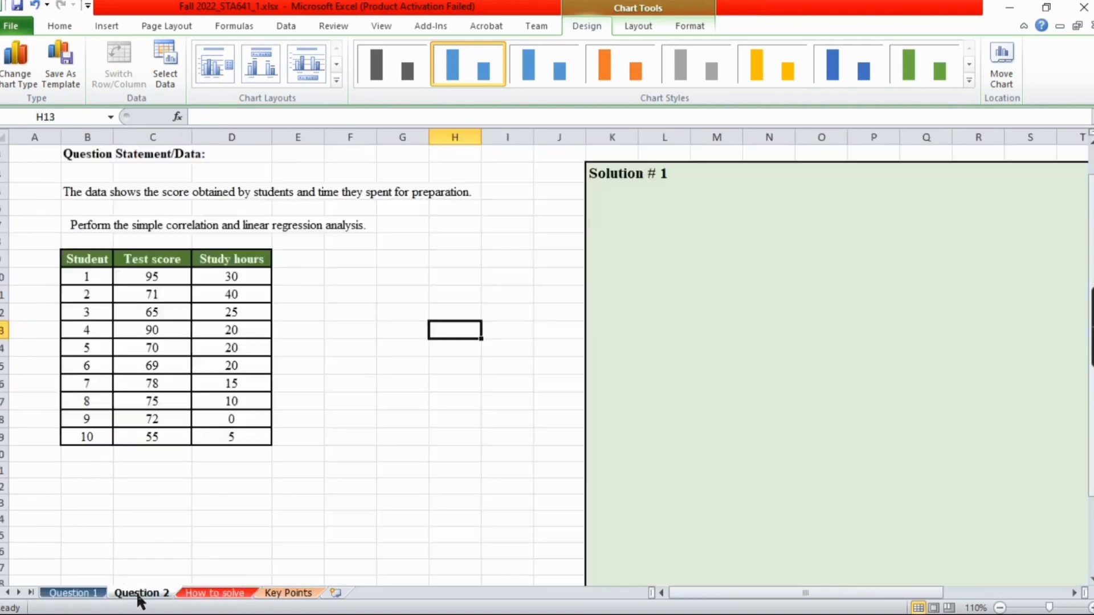
Enter the heading "Simple Correlation:" in cell L5 under Solution # 1, using the Automatic font colour
click(690, 196)
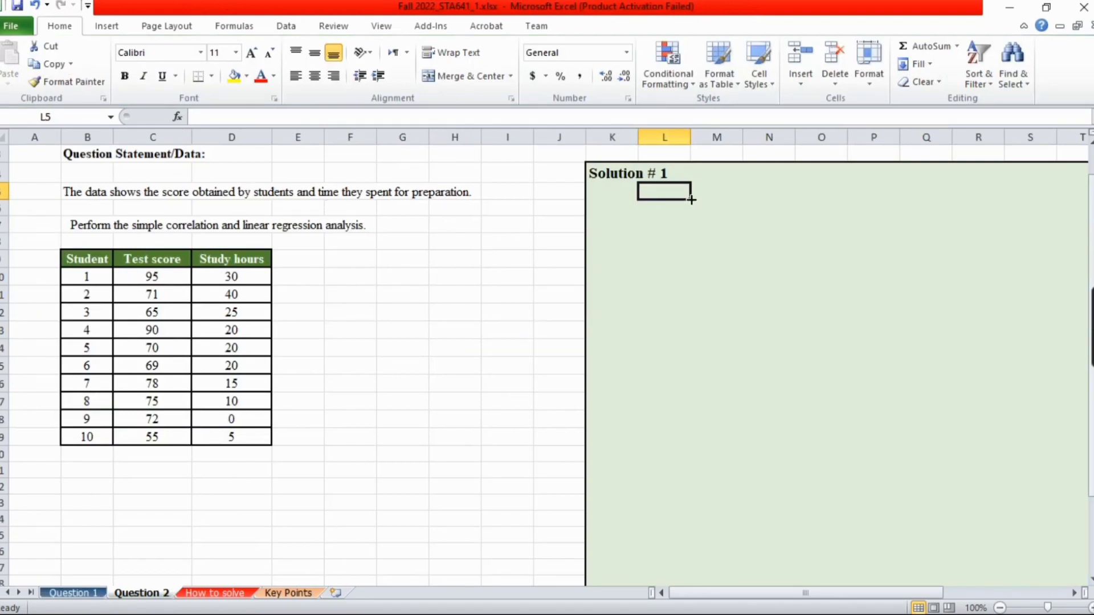
text(Simpl)
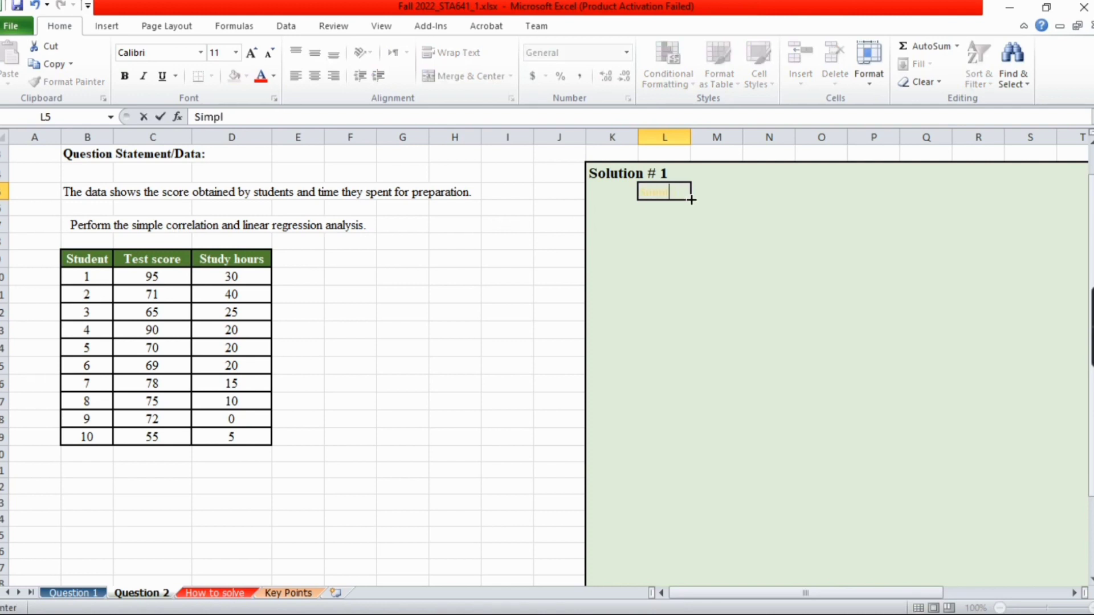
key(BackSpace)
key(BackSpace)
key(BackSpace)
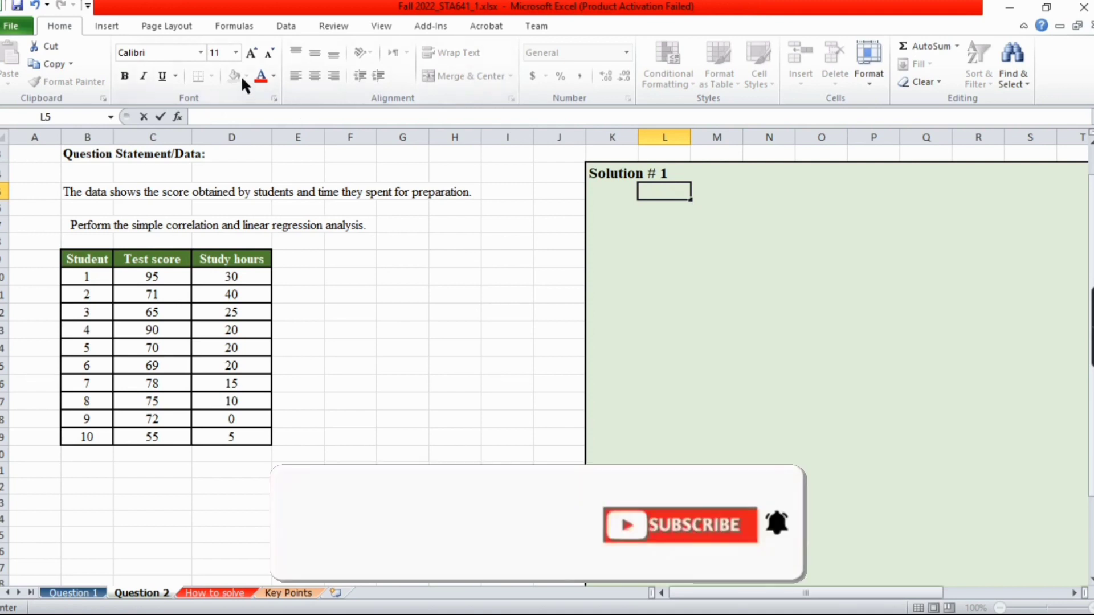
click(276, 73)
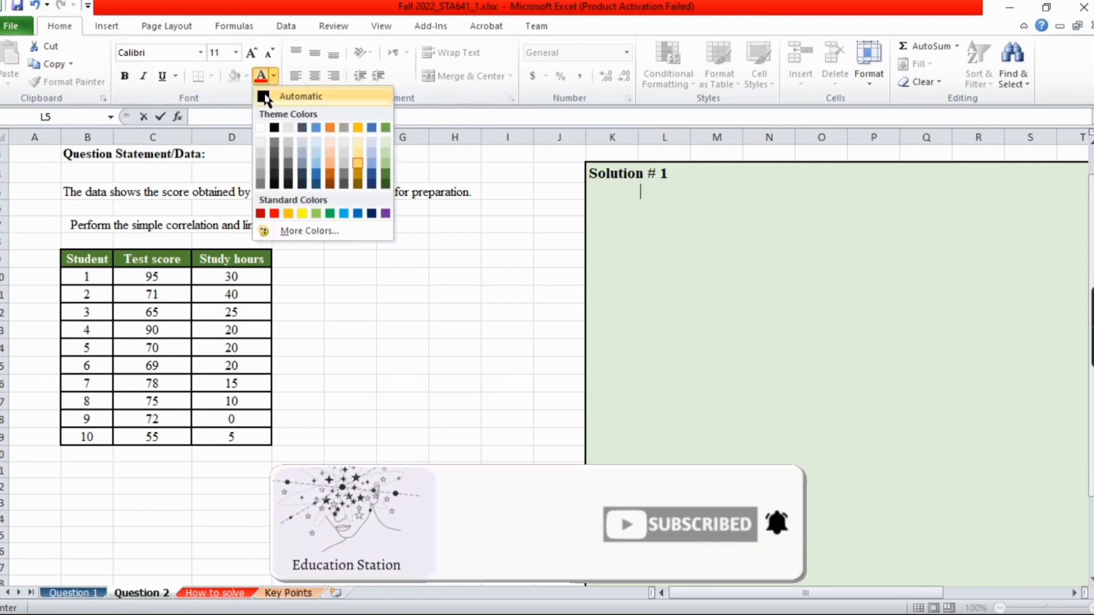
click(263, 93)
text(Simple Correlation:)
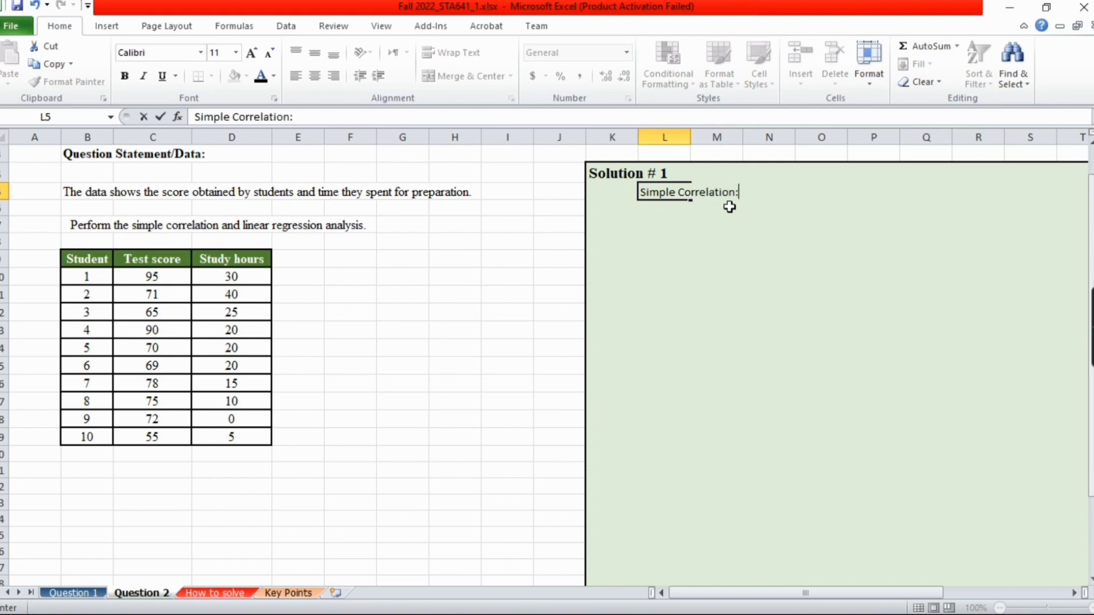
key(Return)
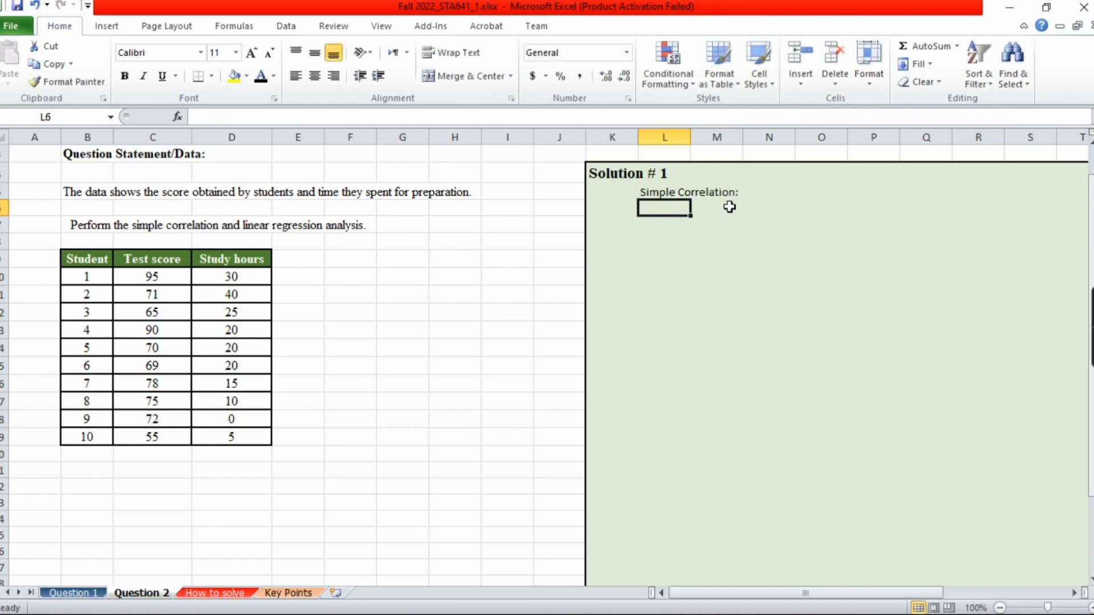
Start the Correlation data analysis for cell L6 and set its input range to the test scores and study hours in C10:D19
drag(626, 224, 628, 215)
click(658, 210)
click(290, 26)
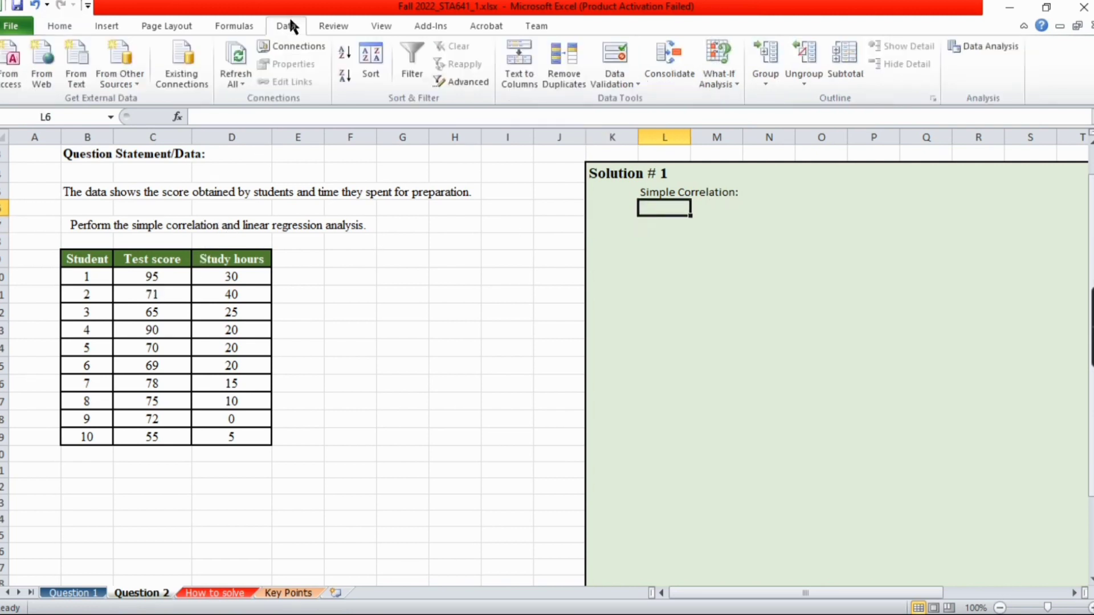
click(1001, 46)
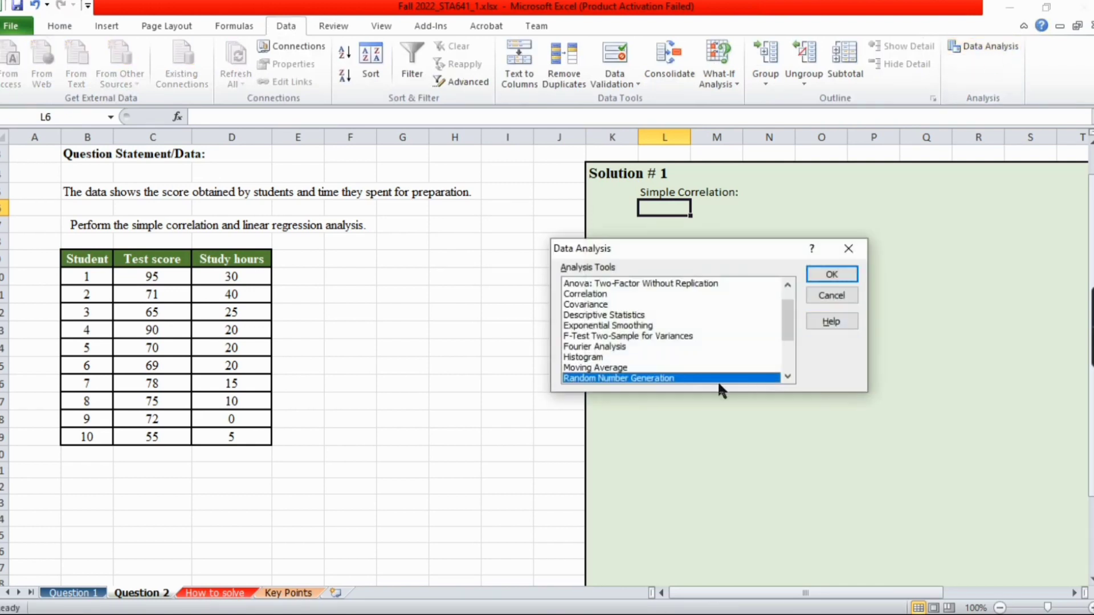
click(586, 294)
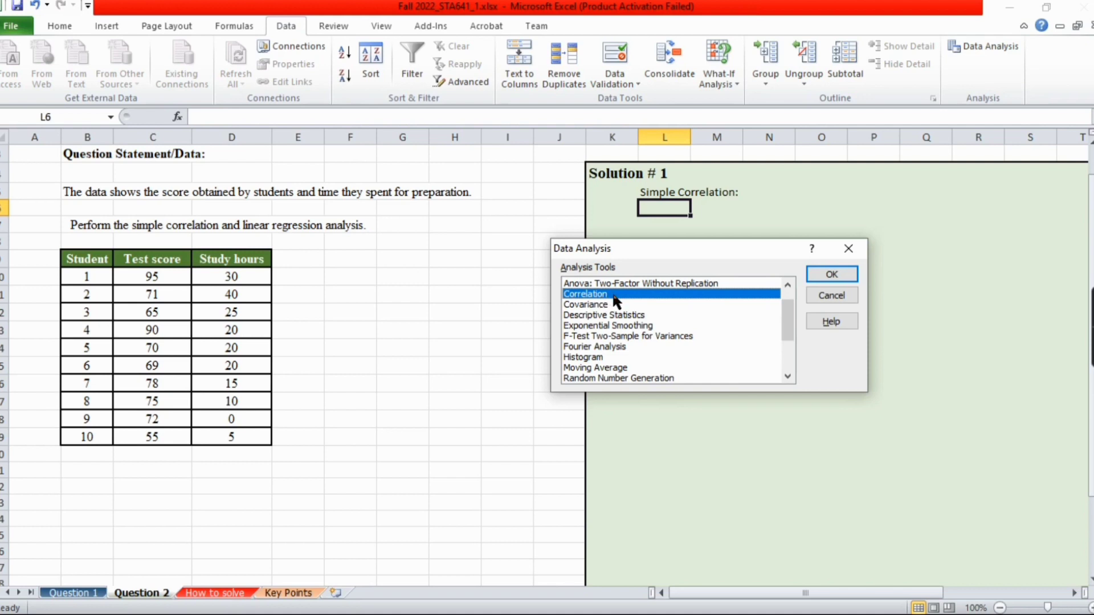
click(832, 274)
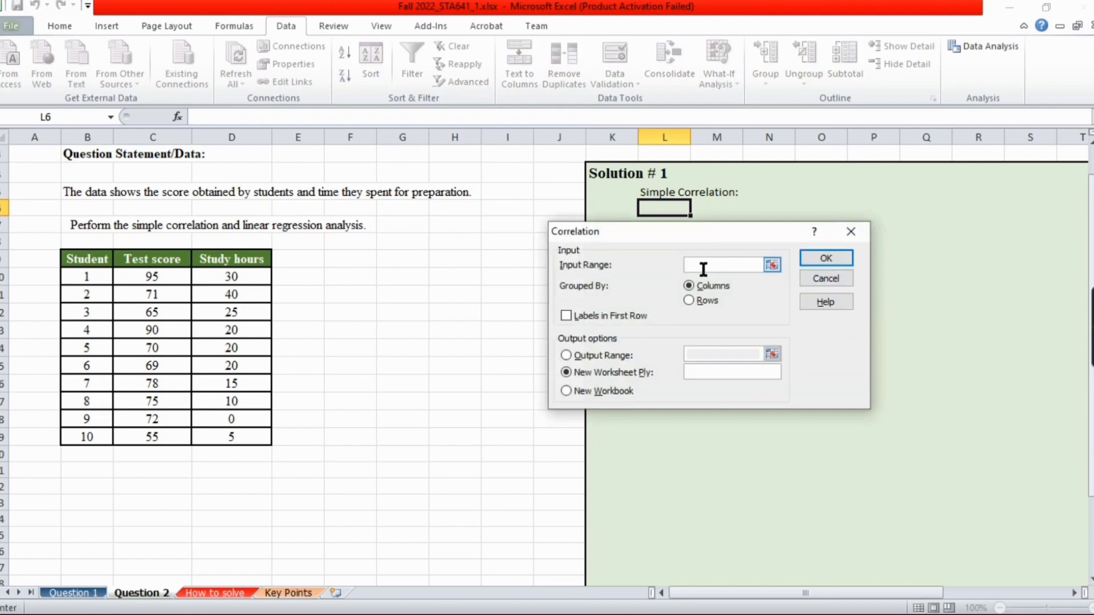
click(774, 264)
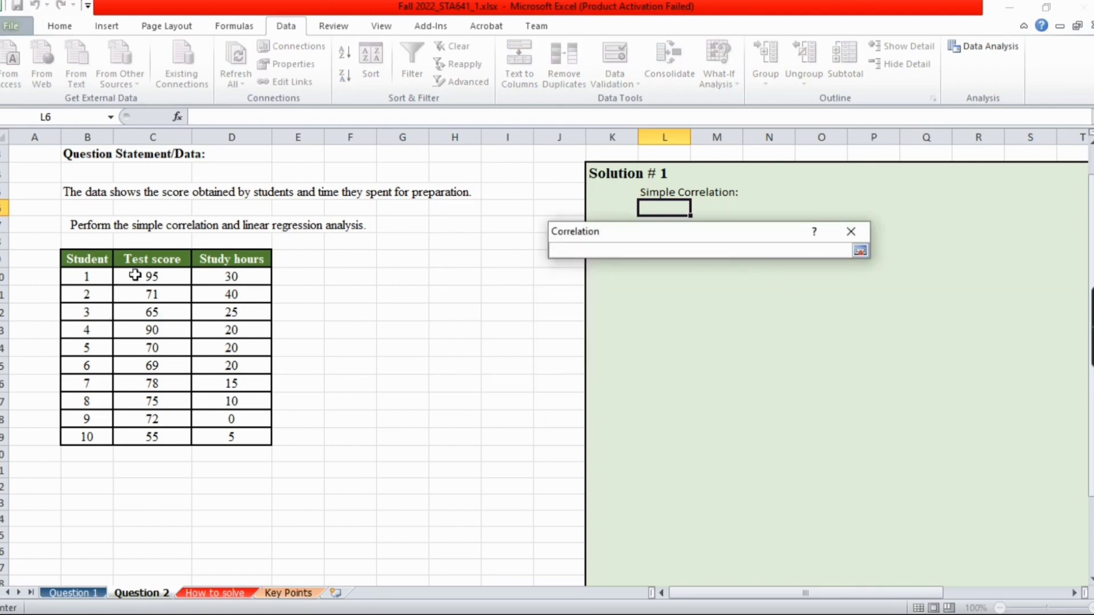
mouse_move(153, 277)
mouse_down()
mouse_move(245, 349)
mouse_move(249, 436)
mouse_up()
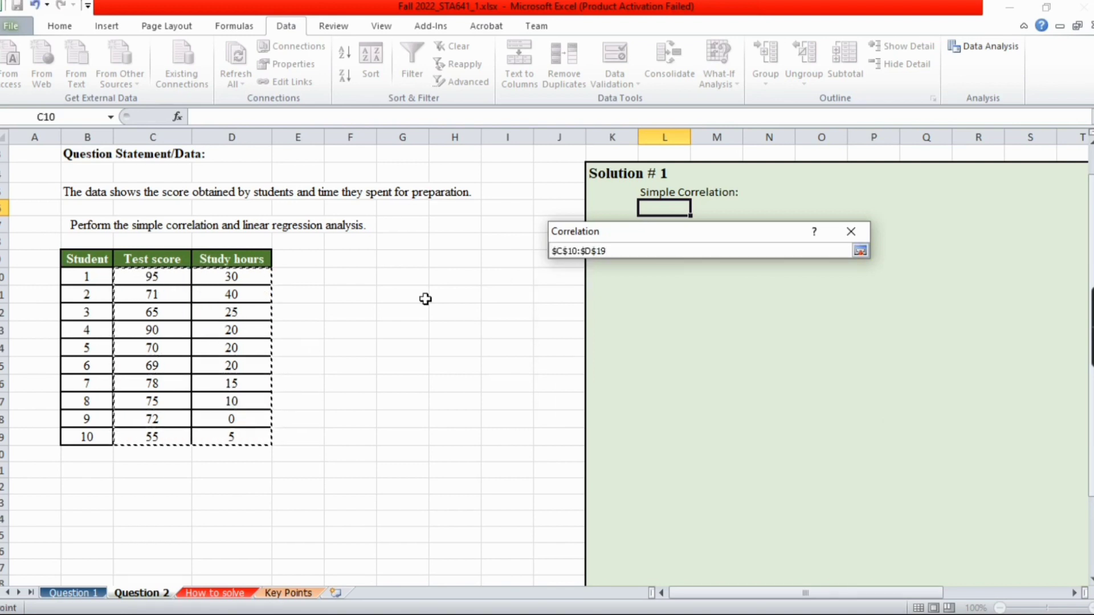
click(860, 251)
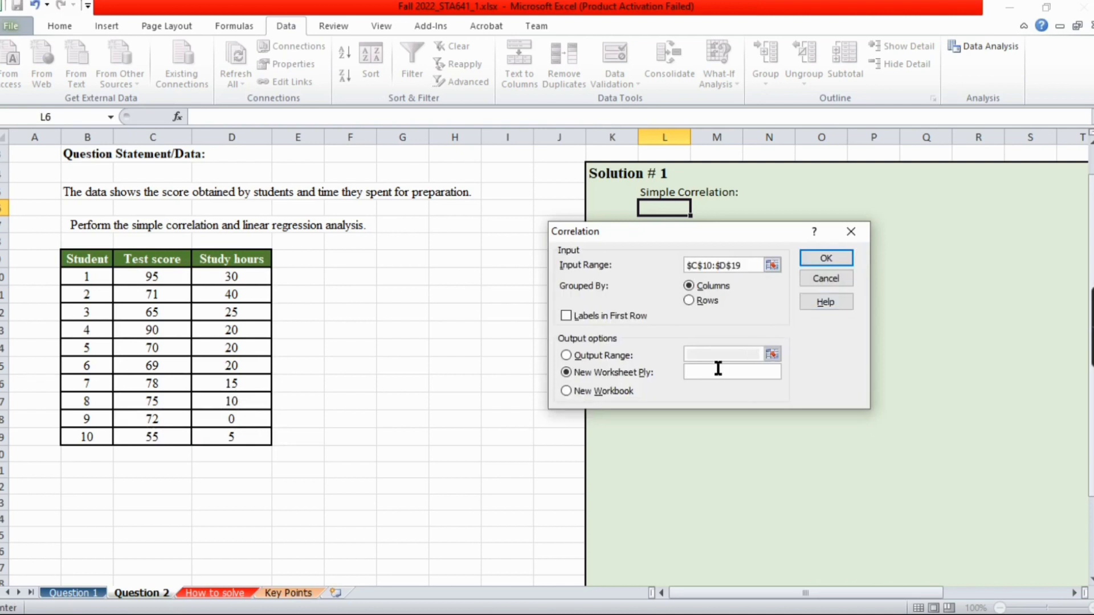
Set the correlation's output range to cell K6 and run the analysis
click(567, 355)
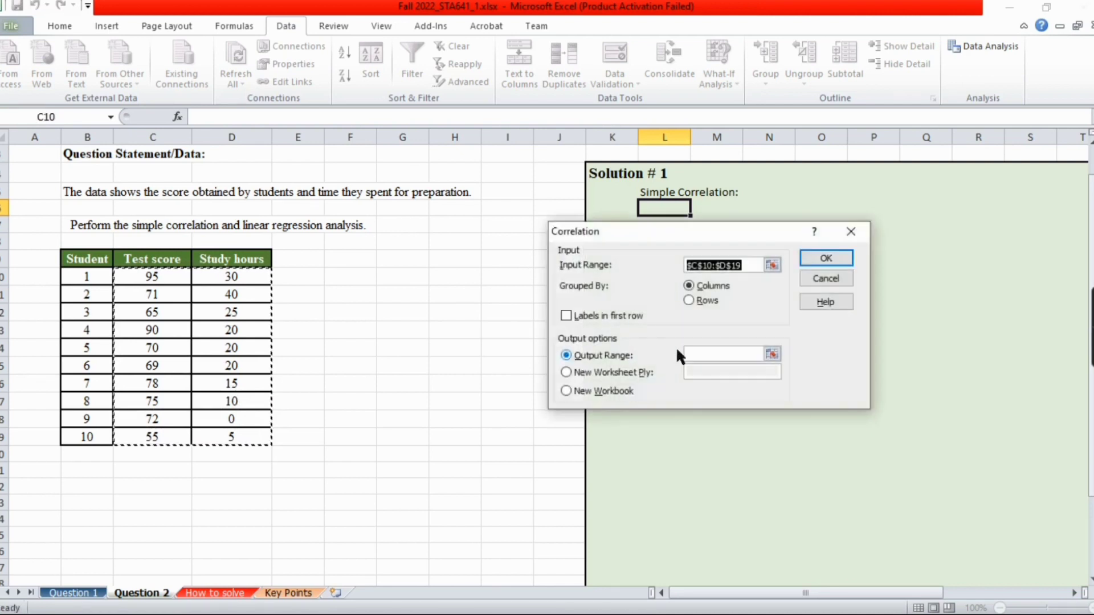
click(773, 354)
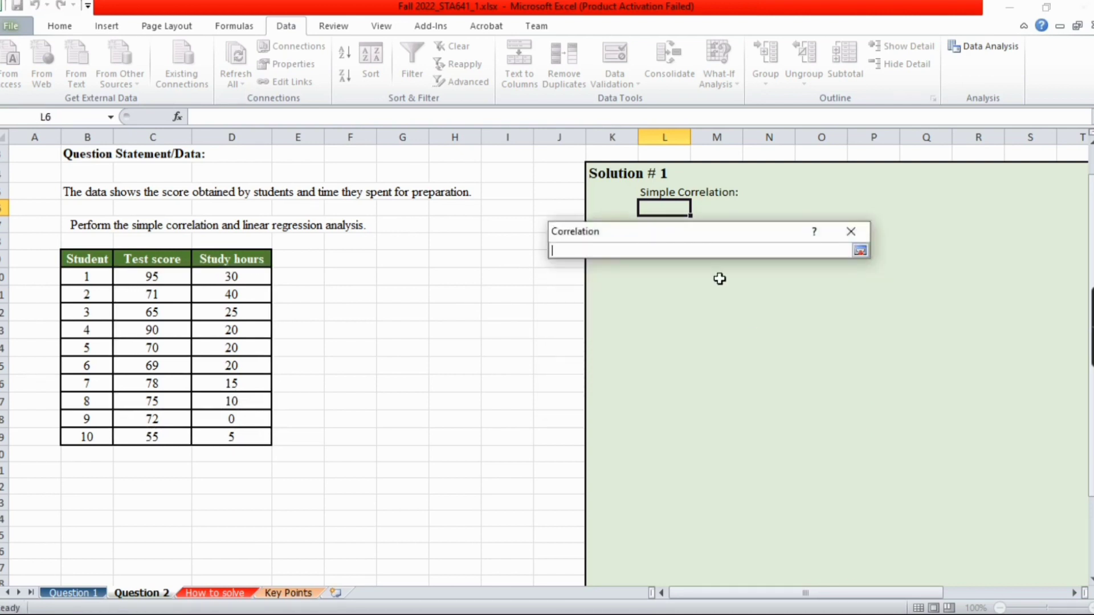
drag(713, 228, 511, 275)
click(626, 209)
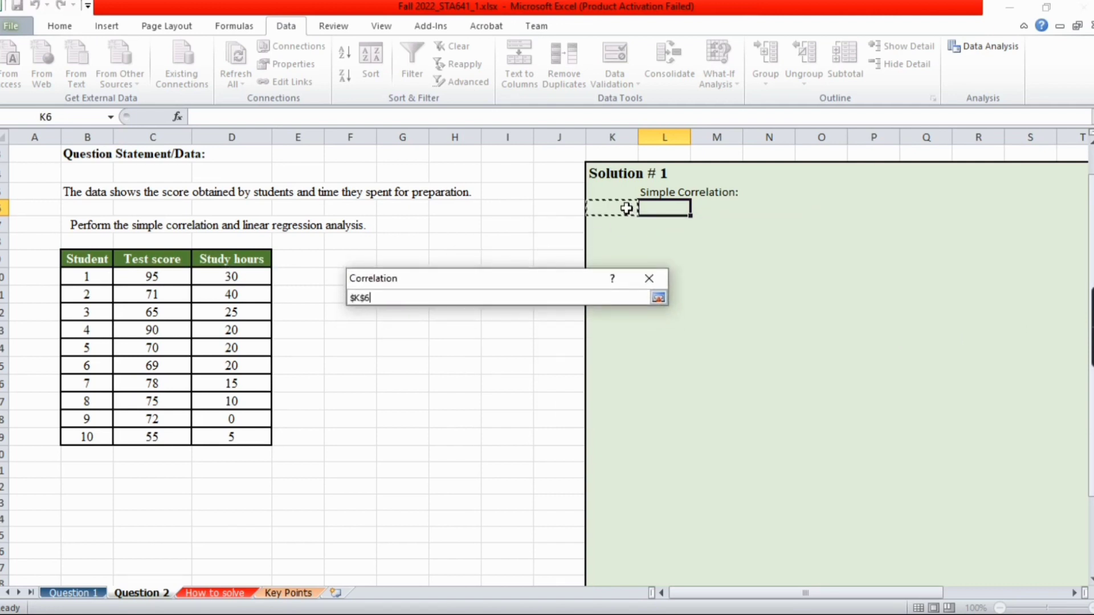
click(658, 298)
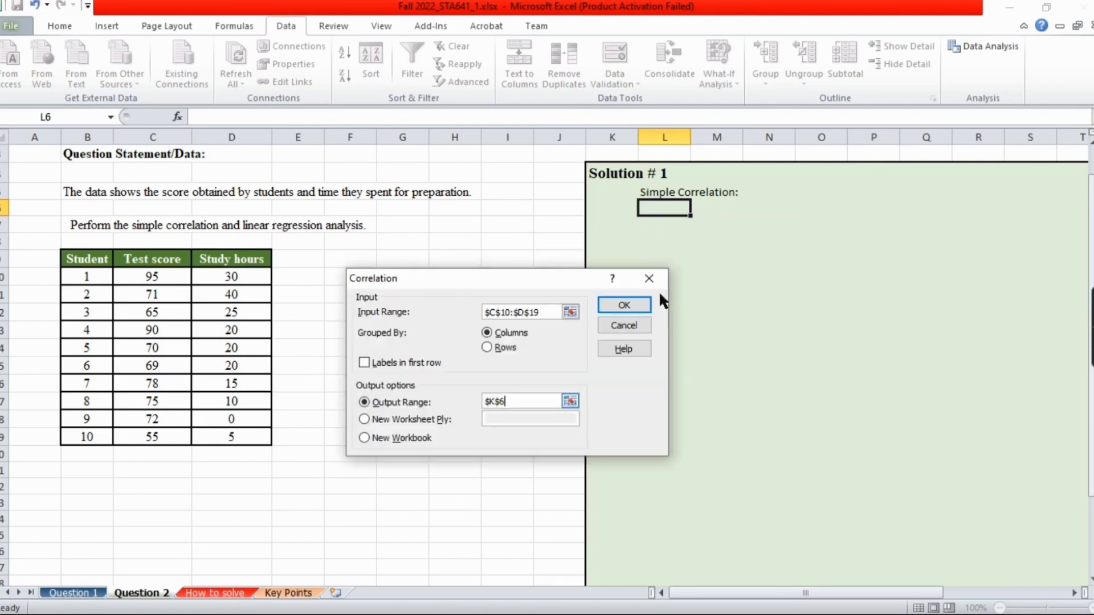
click(630, 311)
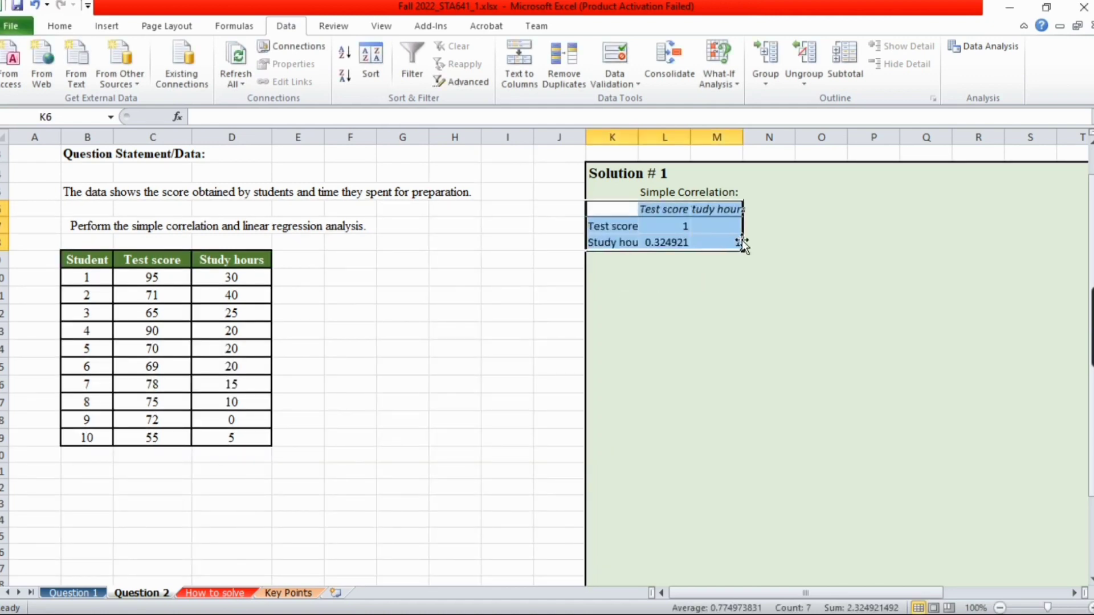
click(778, 225)
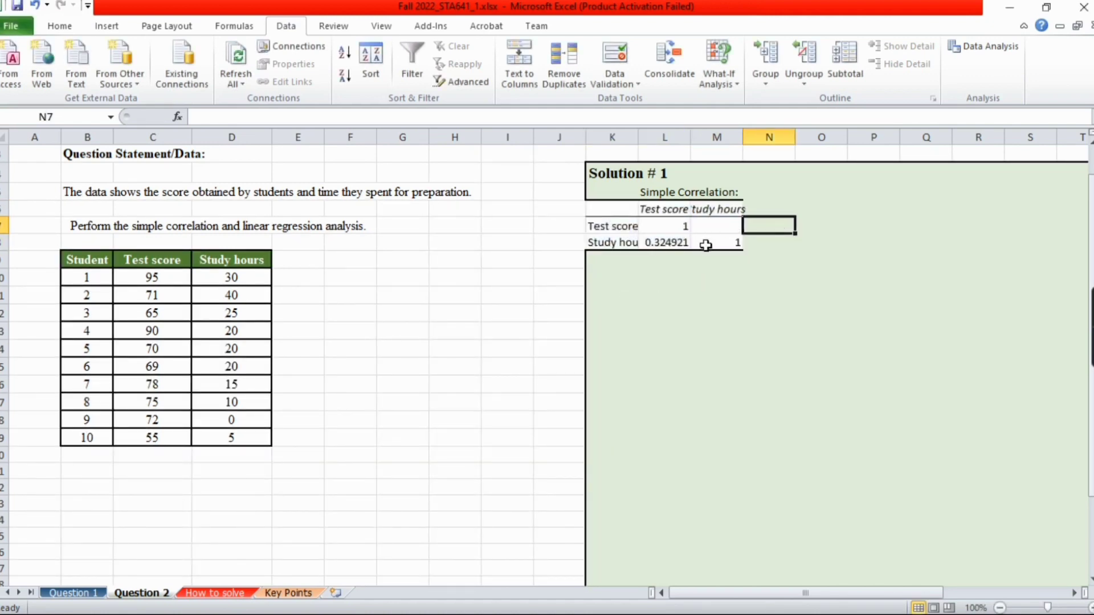
Widen columns K, L and M so the correlation table's labels and values fit
click(668, 243)
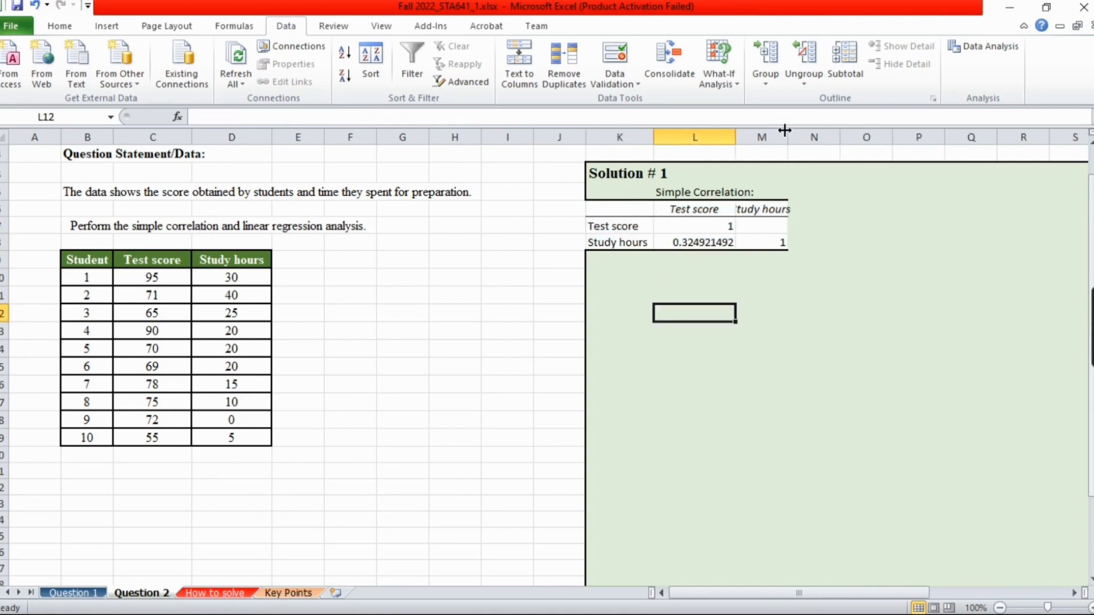
drag(790, 133, 815, 137)
click(707, 264)
Enter "r=0.32" in cell L10 below the correlation table
click(707, 281)
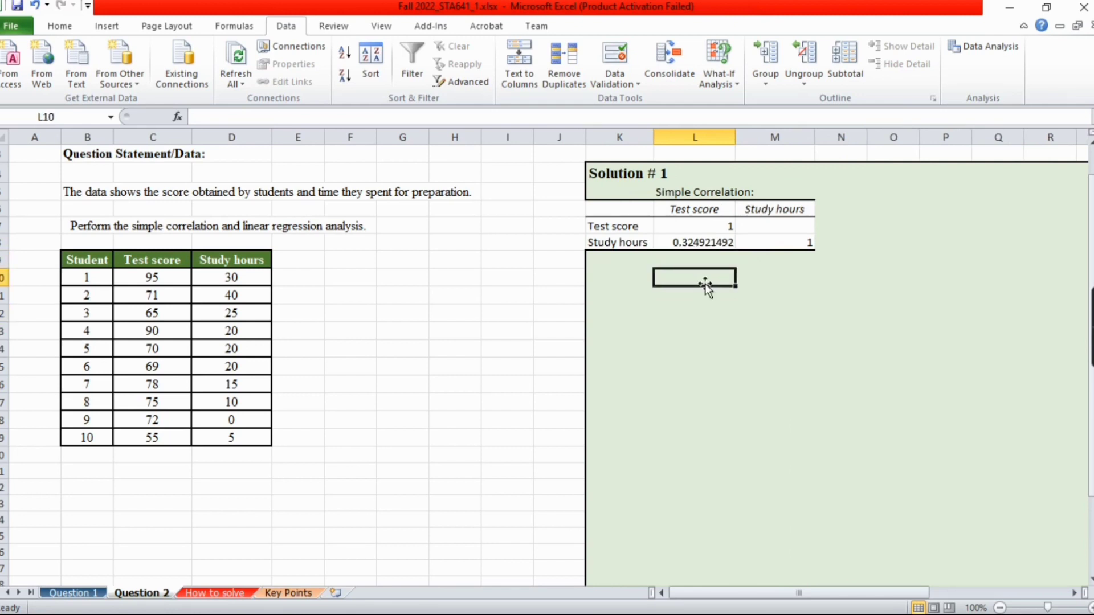
text(r)
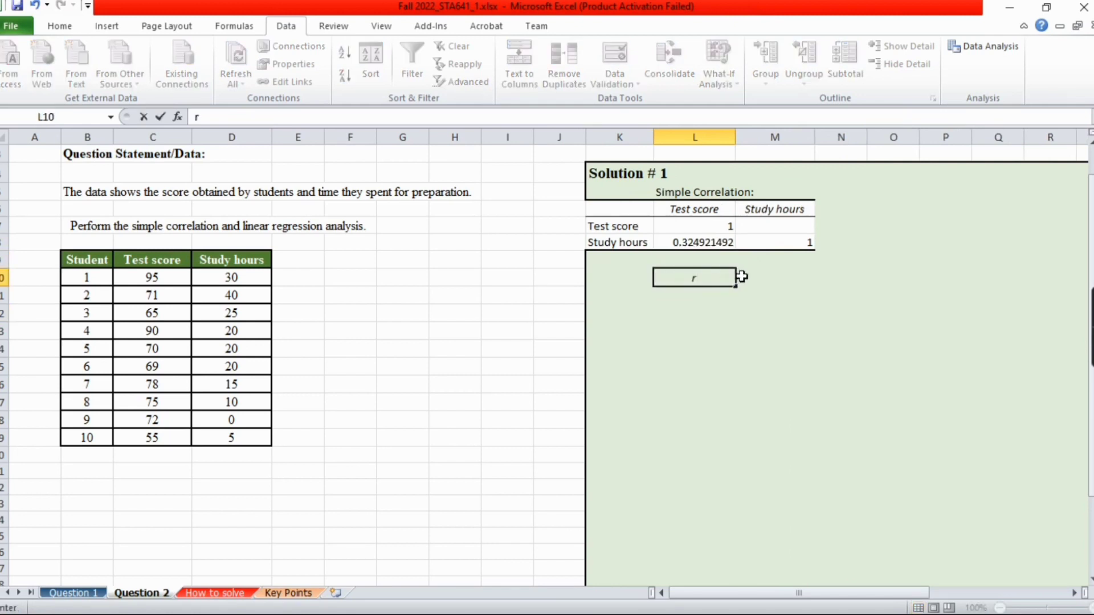
text(=0.32)
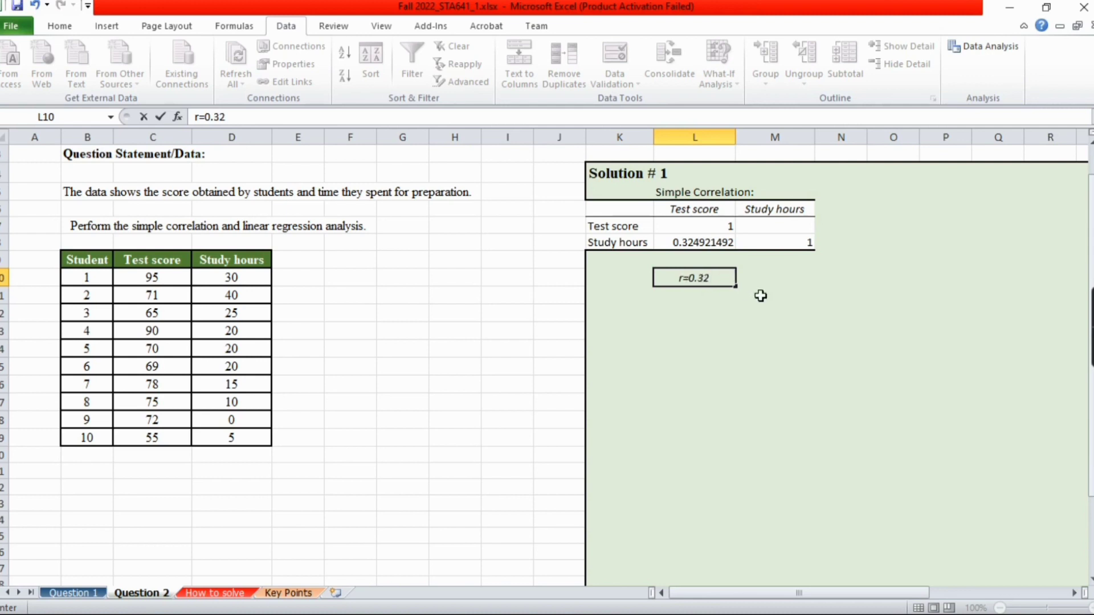
click(761, 296)
Apply All Borders to the r=0.32 cell L10
click(702, 279)
right_click(708, 281)
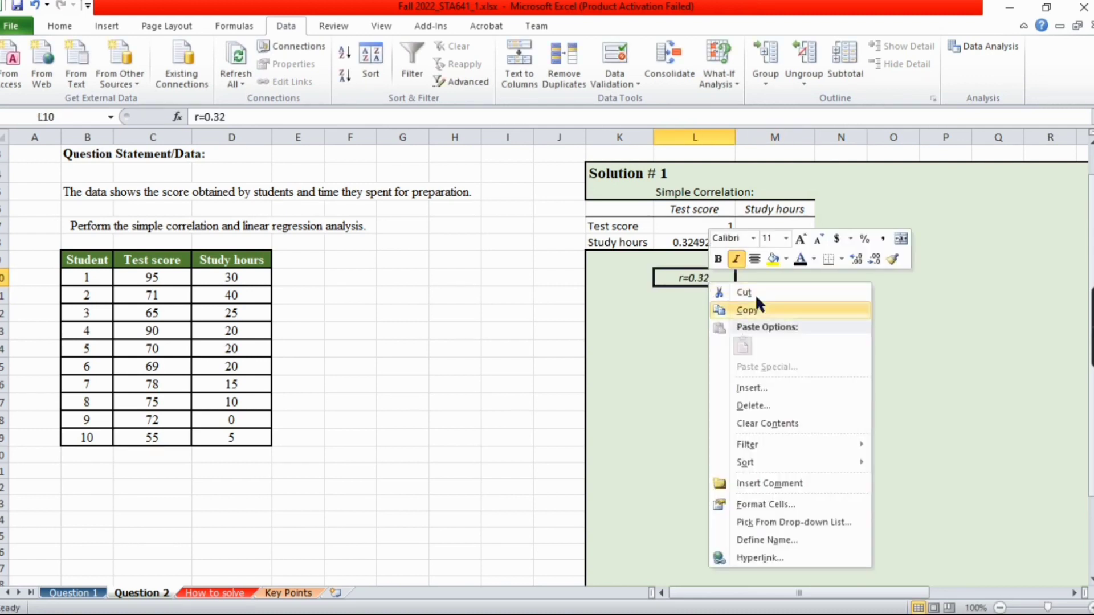
click(841, 261)
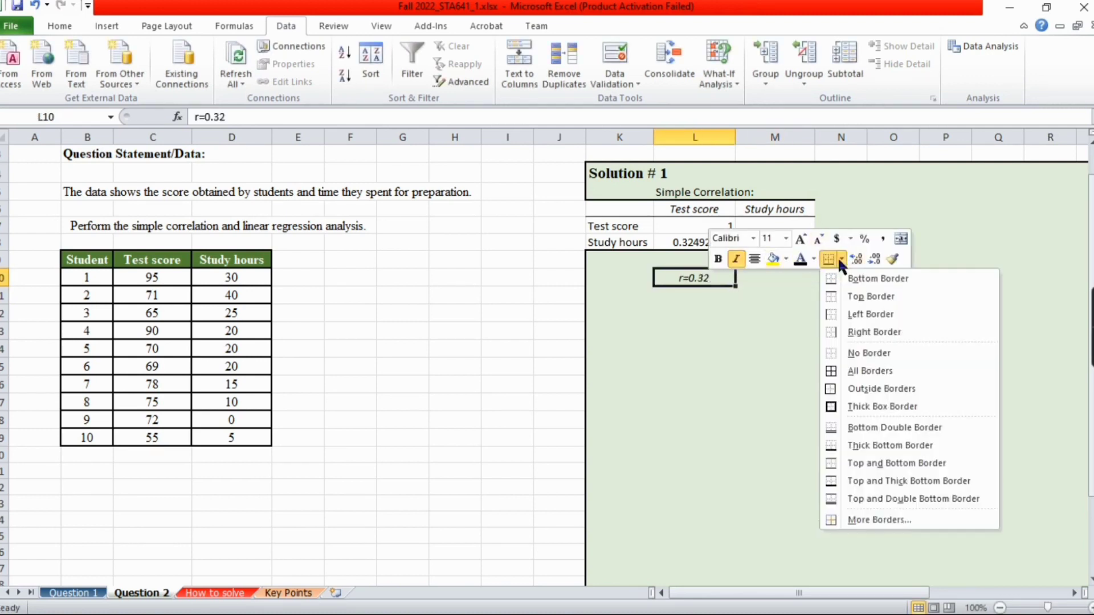
click(857, 368)
click(749, 326)
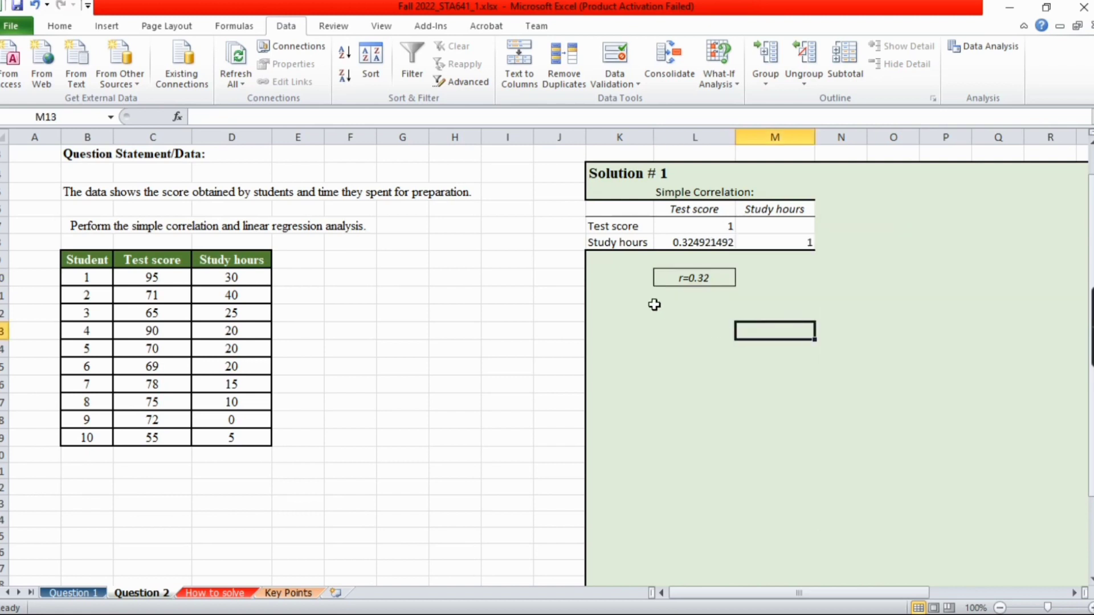
Enter the heading "Linear Regression Analysis:" in cell K13
click(631, 326)
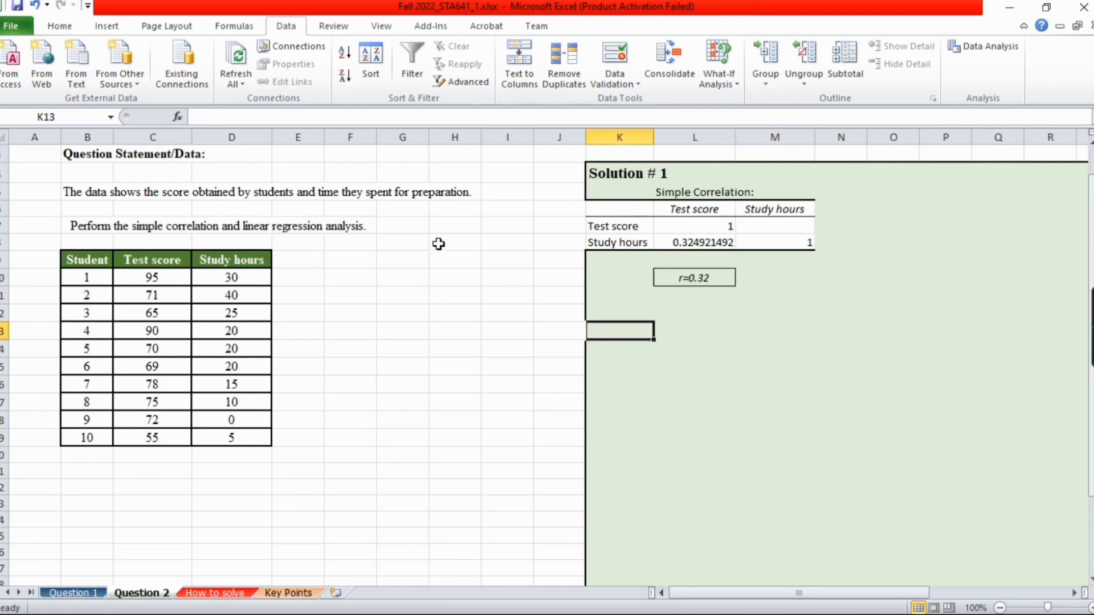
text(Linear Regression Analys)
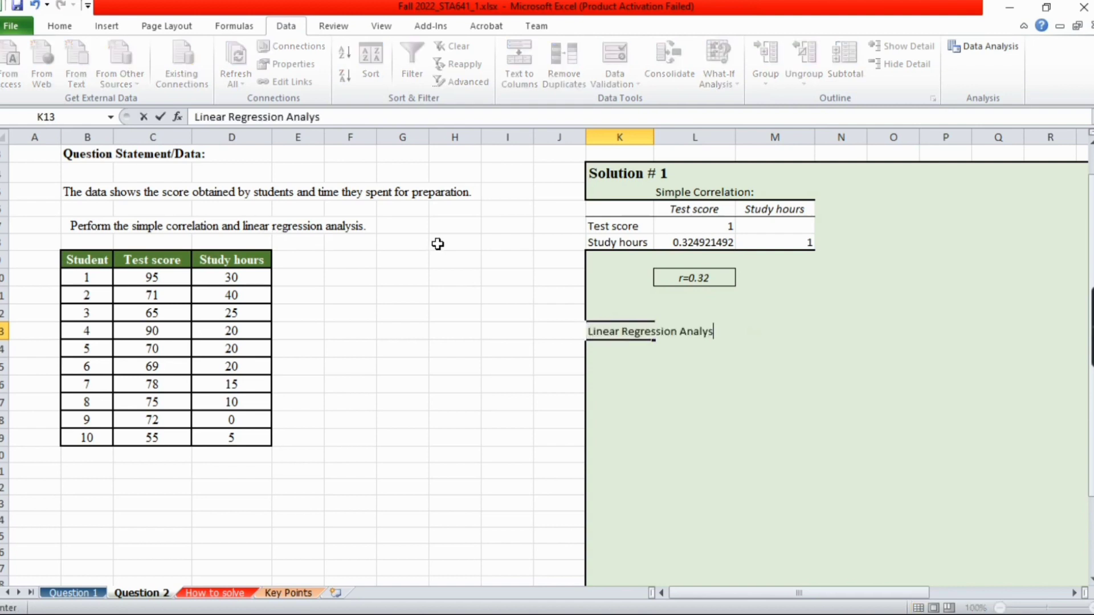
text(is:)
key(Return)
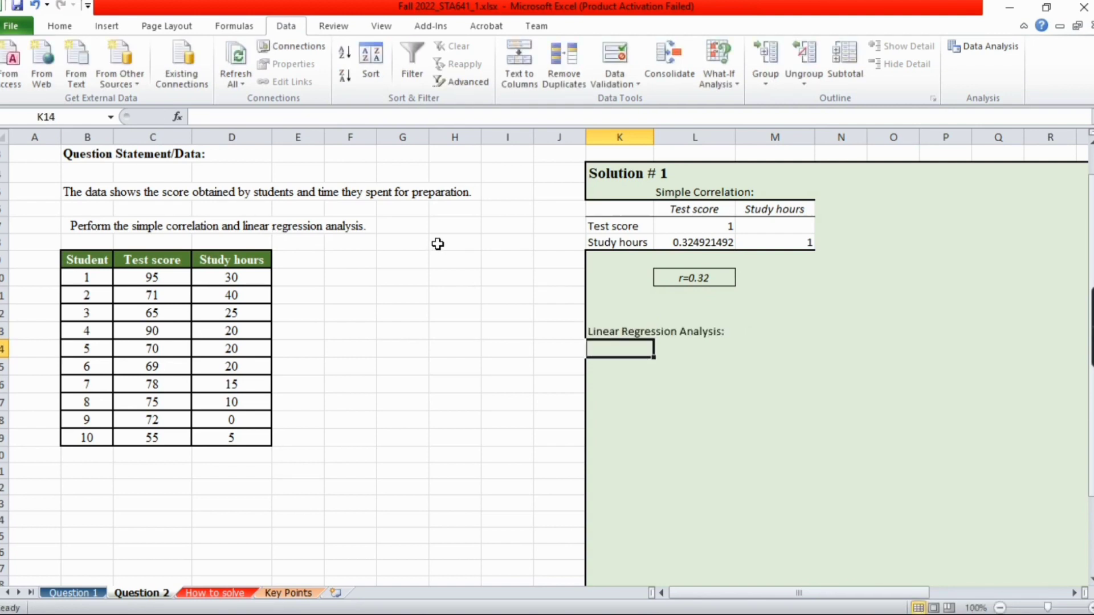
Start the Regression data analysis and set its input Y range to the study hours column with header, D9:D19
click(989, 48)
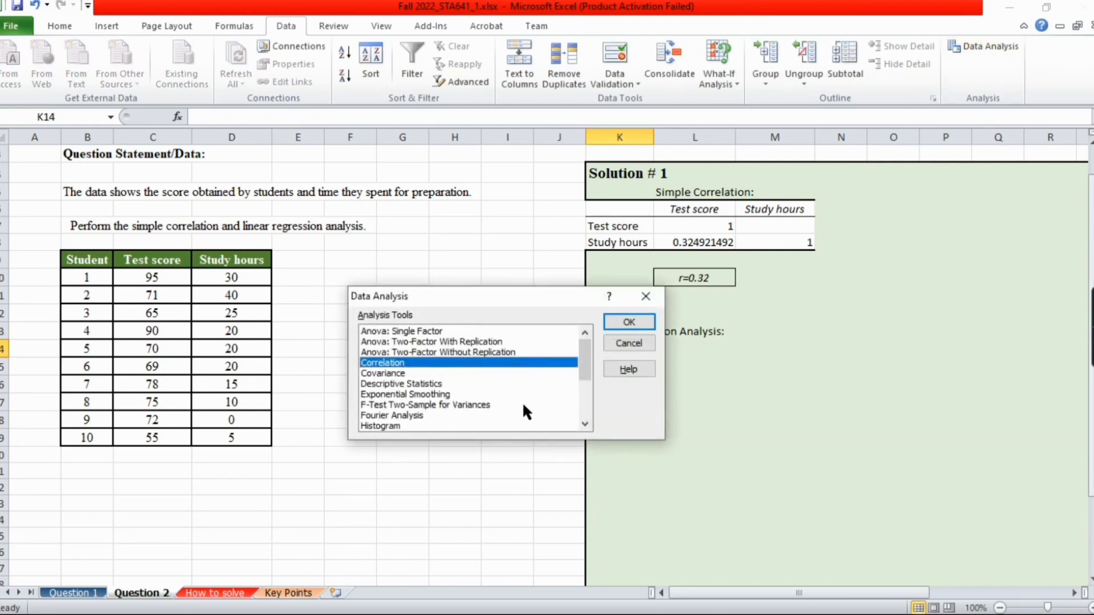
drag(587, 358, 589, 387)
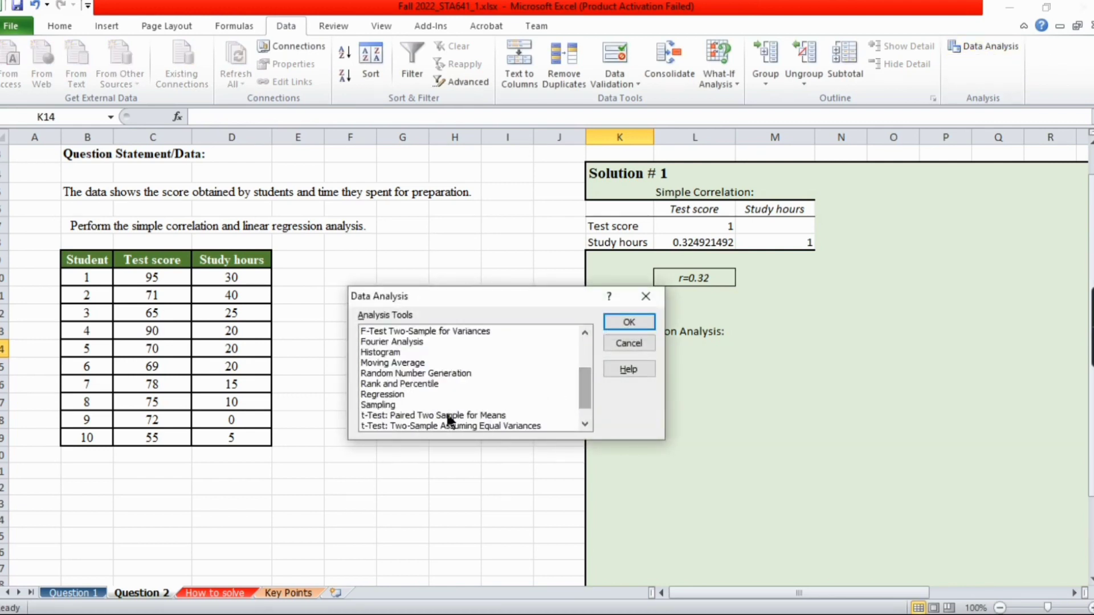
double_click(410, 391)
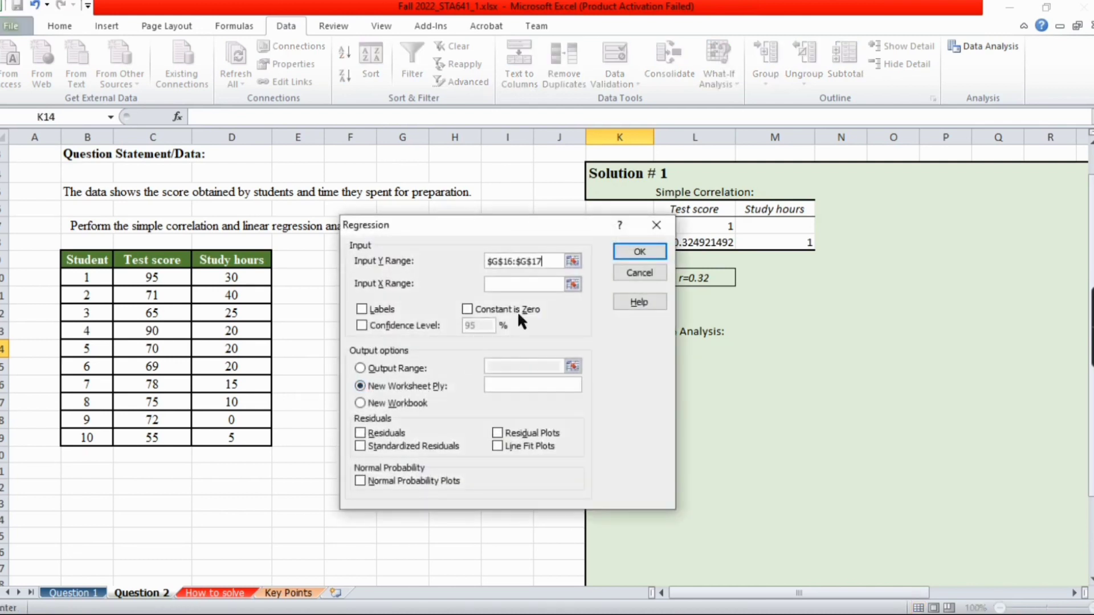
click(572, 261)
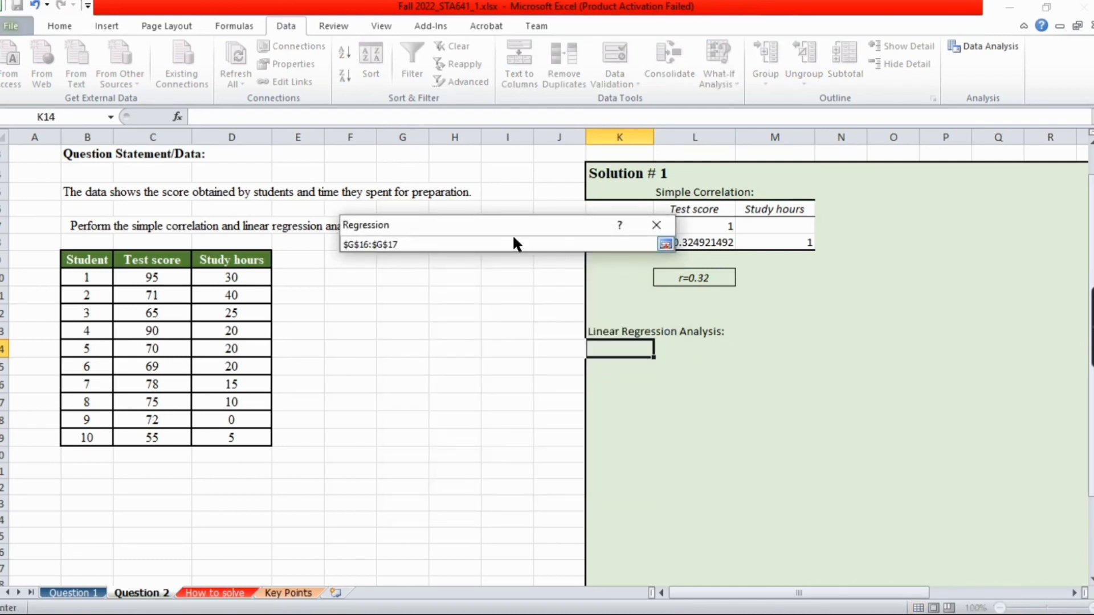
key(BackSpace)
key(BackSpace)
key(BackSpace)
key(BackSpace)
key(BackSpace)
key(BackSpace)
drag(207, 255, 245, 437)
click(666, 244)
Set the regression's input X range to the test score column C9:C19 and enable the Labels option
click(573, 284)
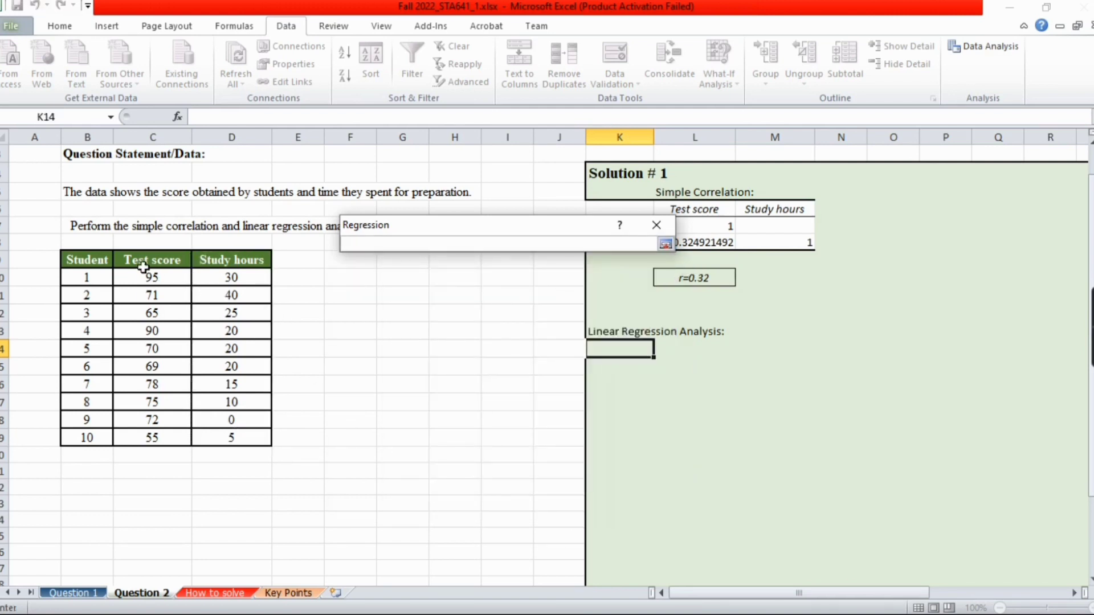
drag(145, 272, 159, 439)
click(665, 245)
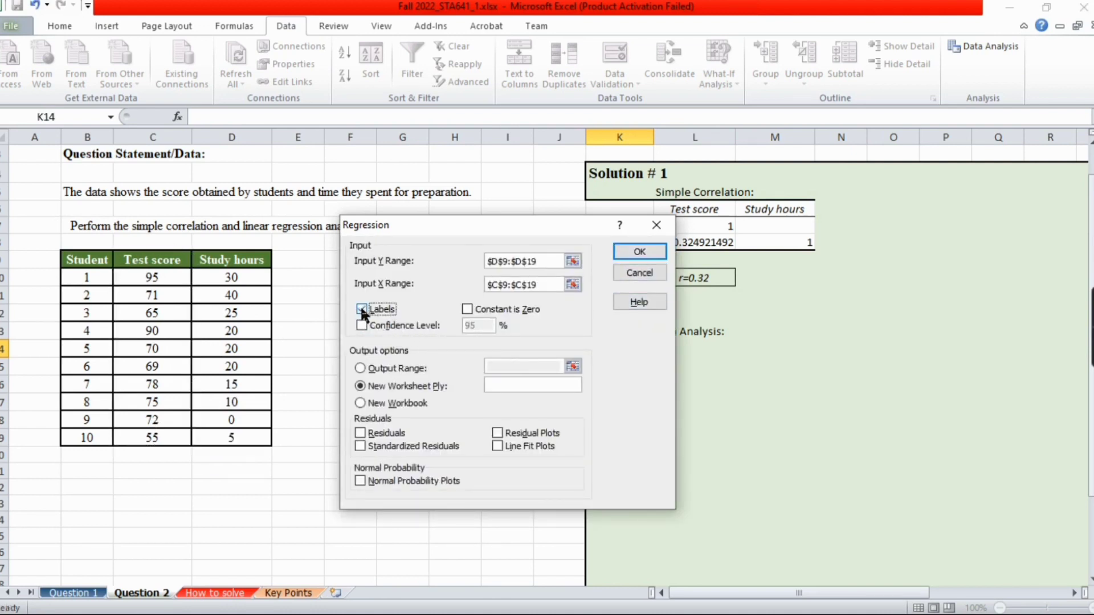
Set the regression's output range to cell K14 and run the analysis
click(359, 368)
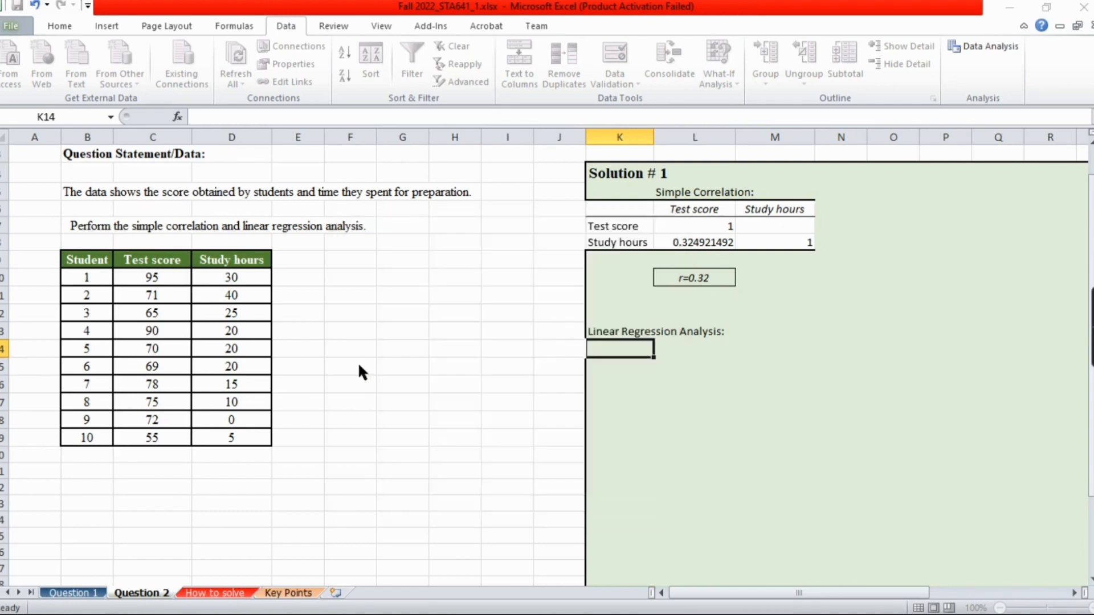
click(535, 366)
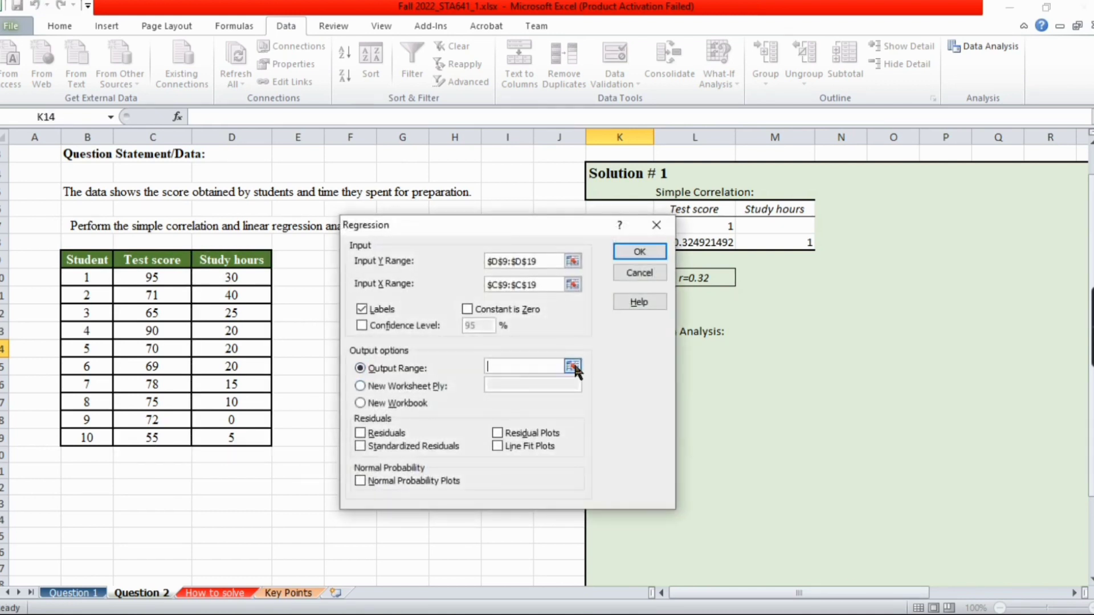
click(573, 366)
click(636, 354)
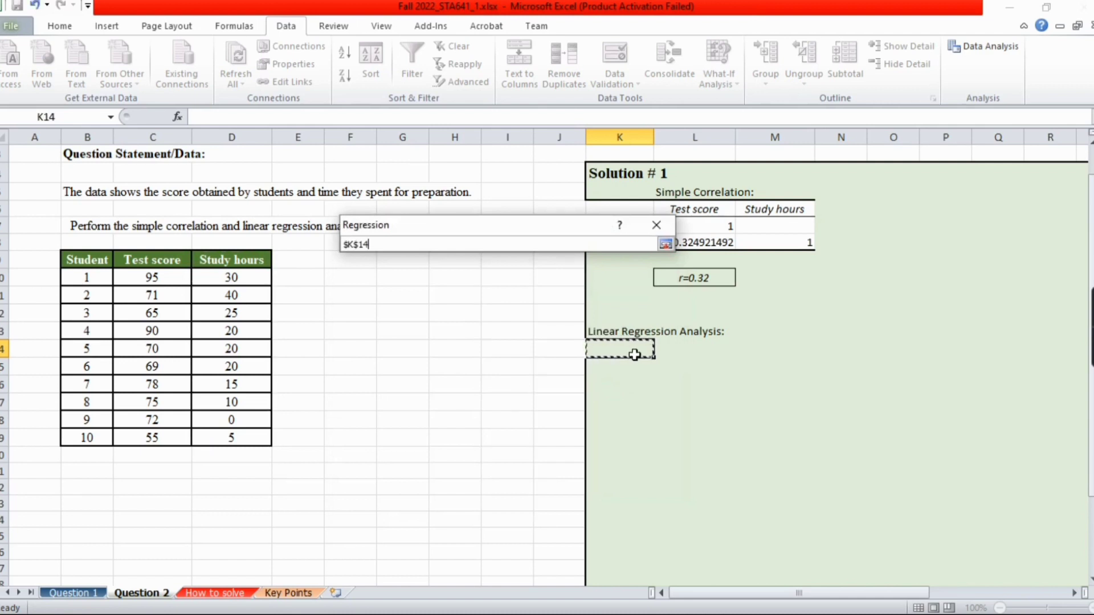
click(665, 244)
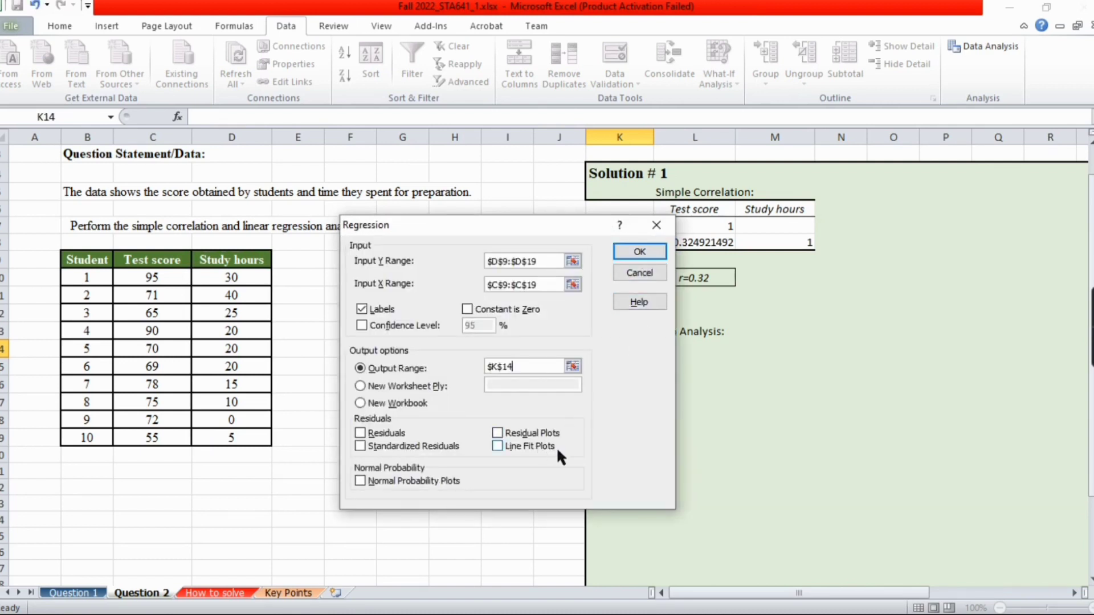
scroll(557, 450, down, 2)
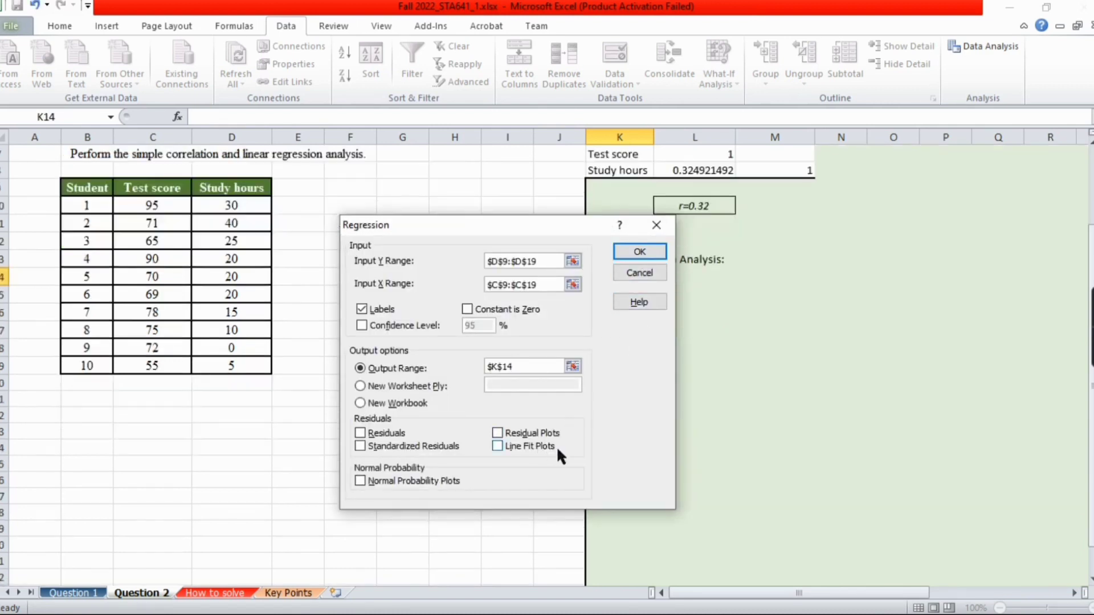
click(640, 251)
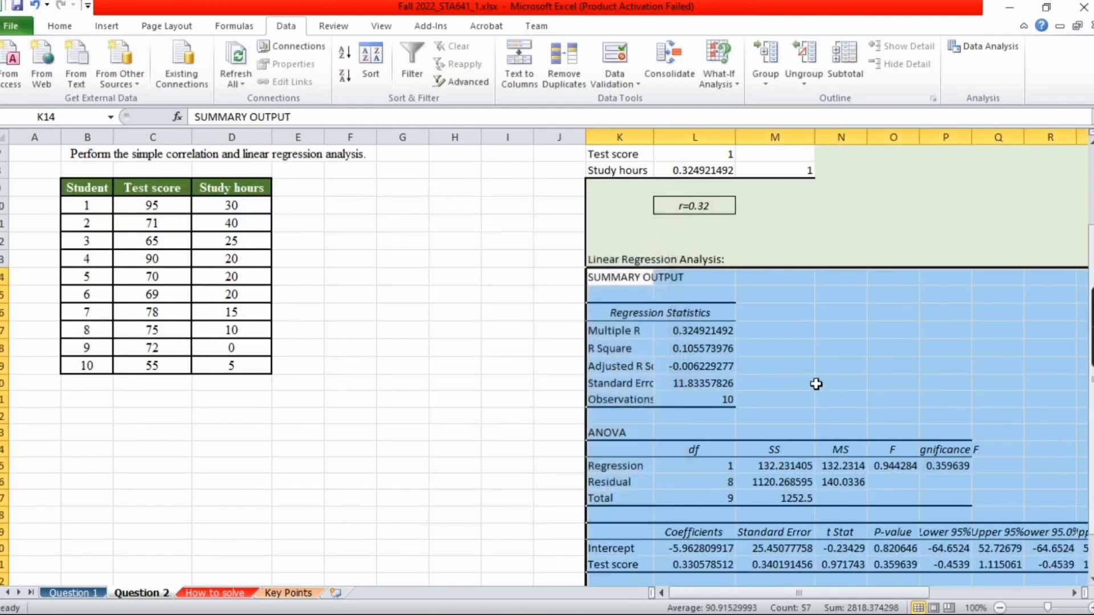
scroll(851, 376, down, 3)
scroll(889, 352, up, 3)
drag(819, 600, 890, 598)
click(912, 496)
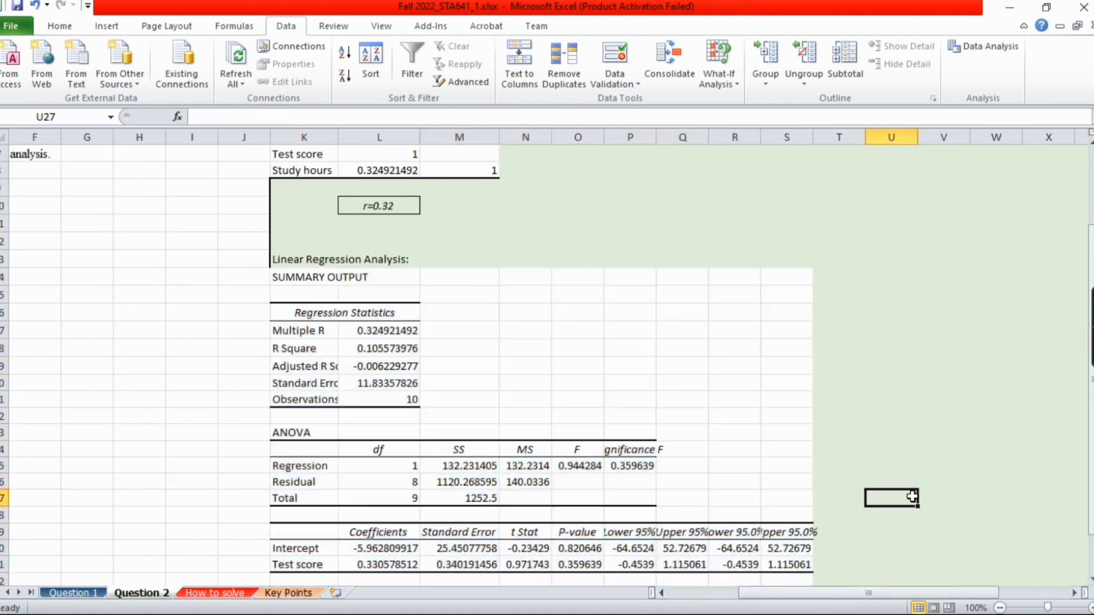
Apply All Borders to the correlation table in K6:M8
scroll(655, 439, down, 1)
scroll(797, 342, up, 3)
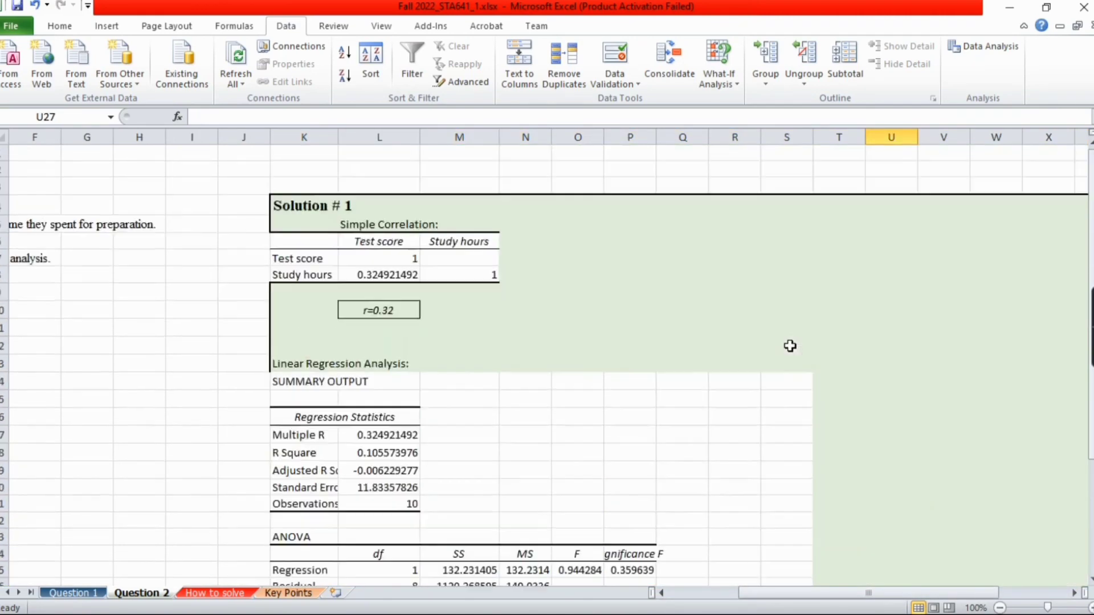
click(347, 245)
click(294, 246)
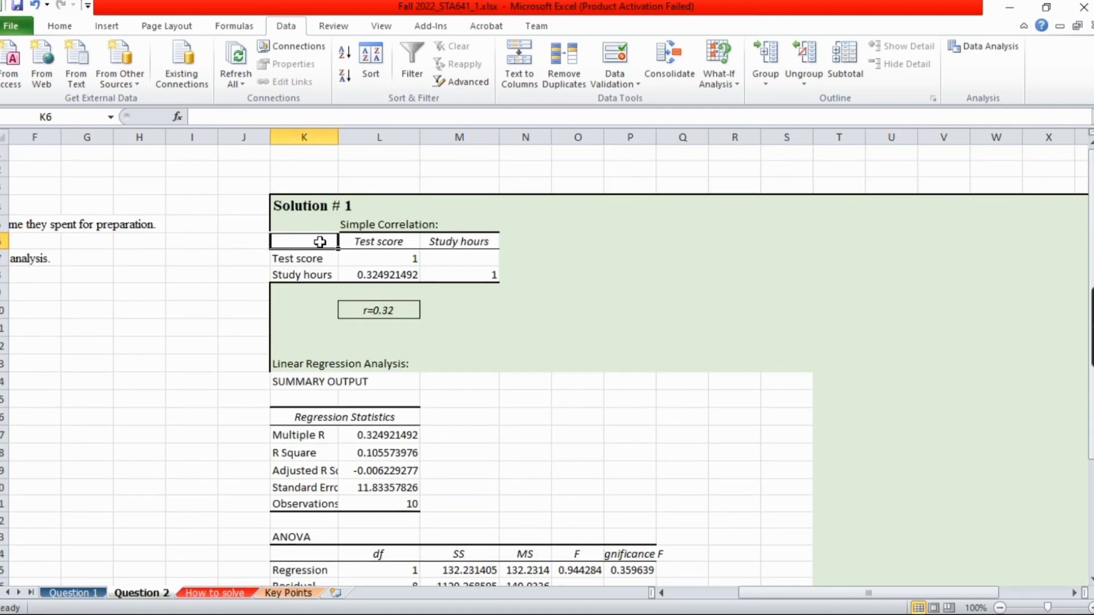
drag(320, 241, 476, 274)
right_click(470, 275)
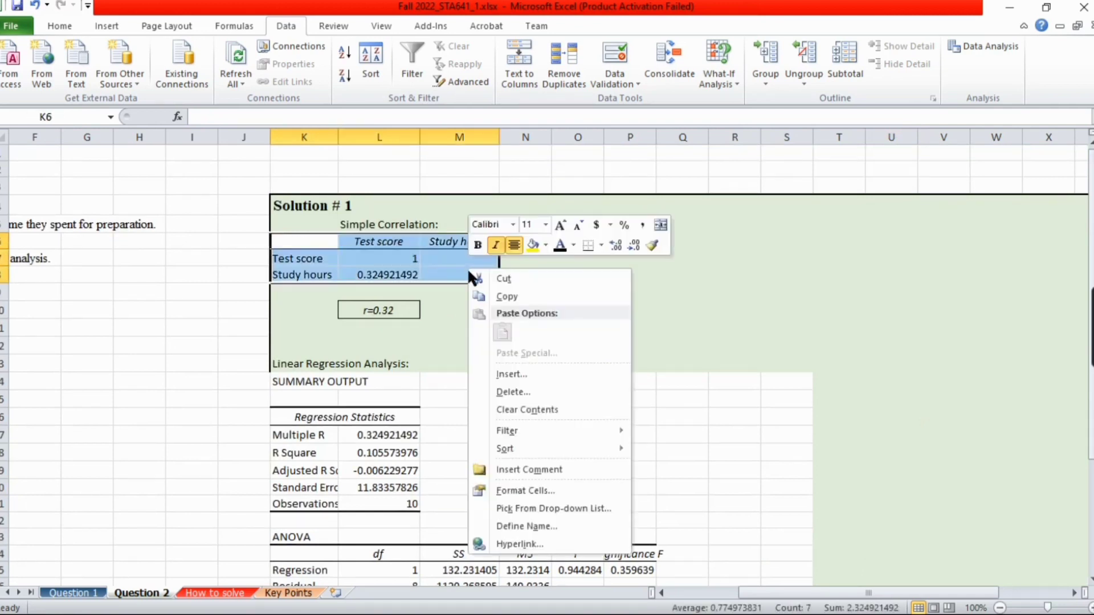
click(601, 244)
click(627, 357)
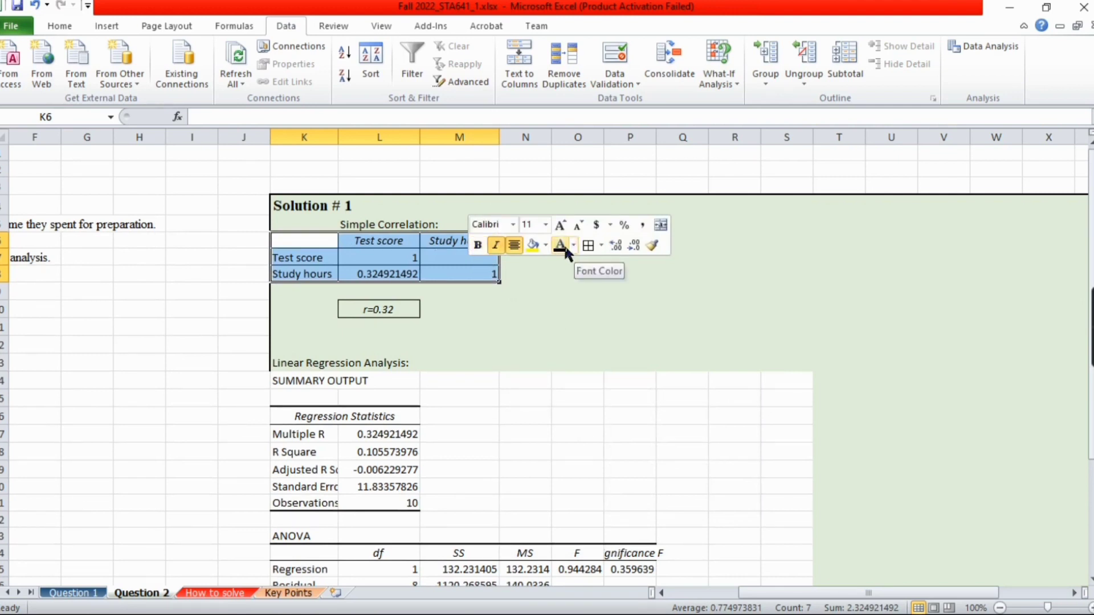
click(542, 272)
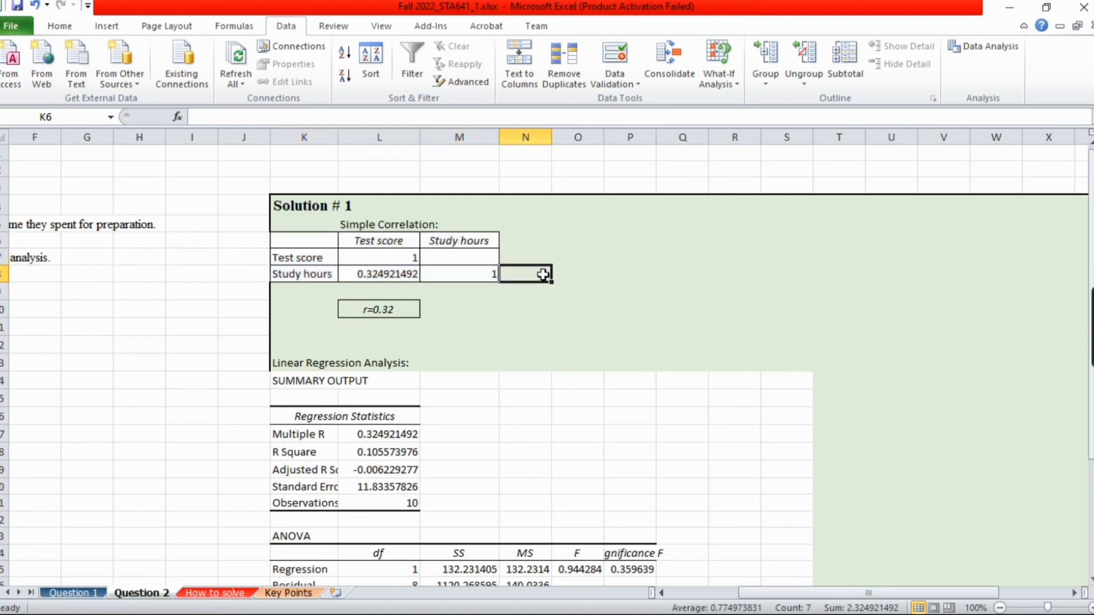